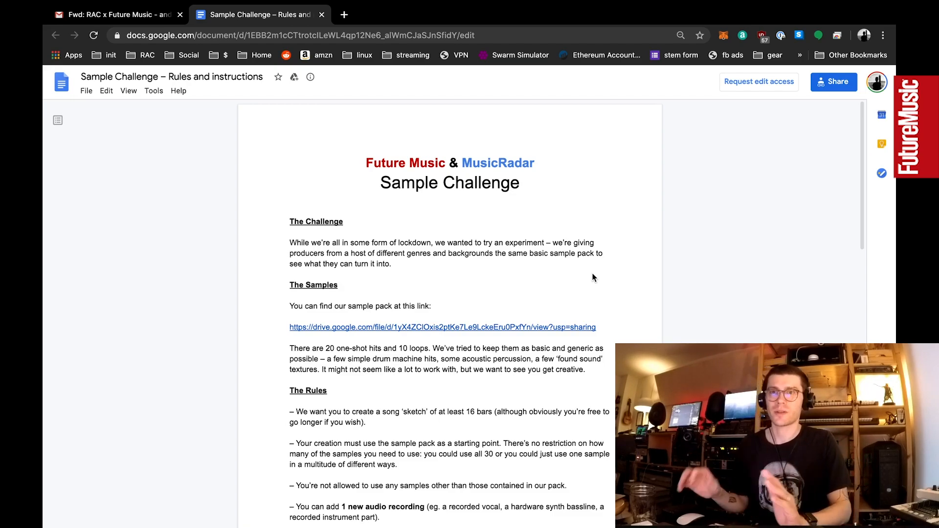
Step: Read through the Sample Challenge rules and instructions in the shared document
key("ctrl+Right")
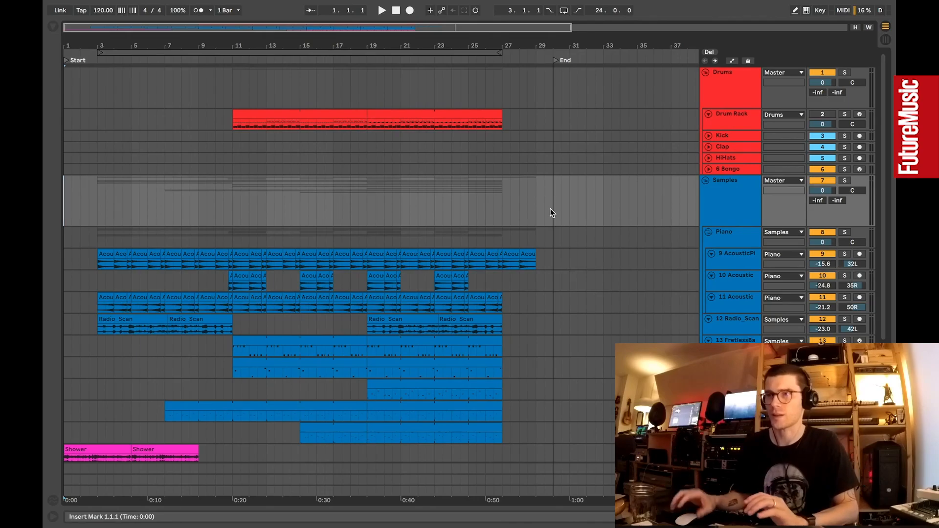
key("ctrl+Left")
scroll(450, 353, "down", 3)
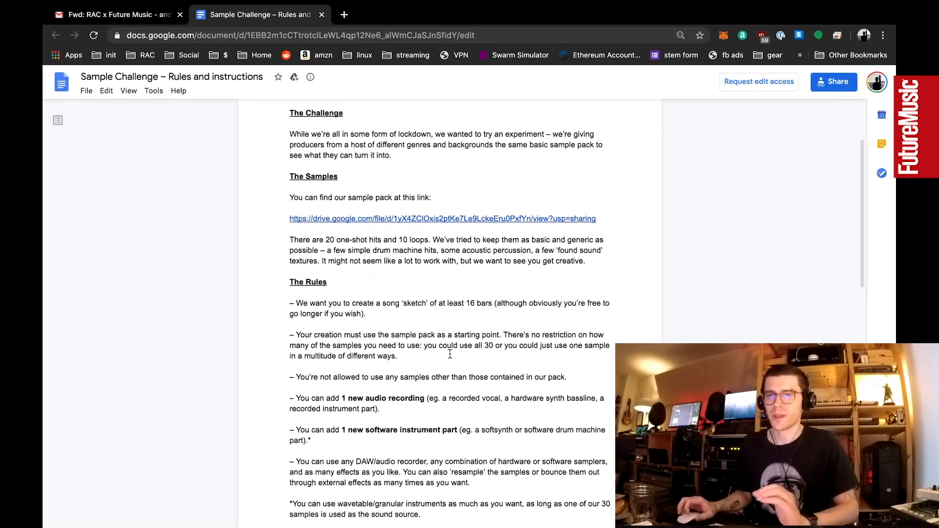
scroll(462, 369, "down", 2)
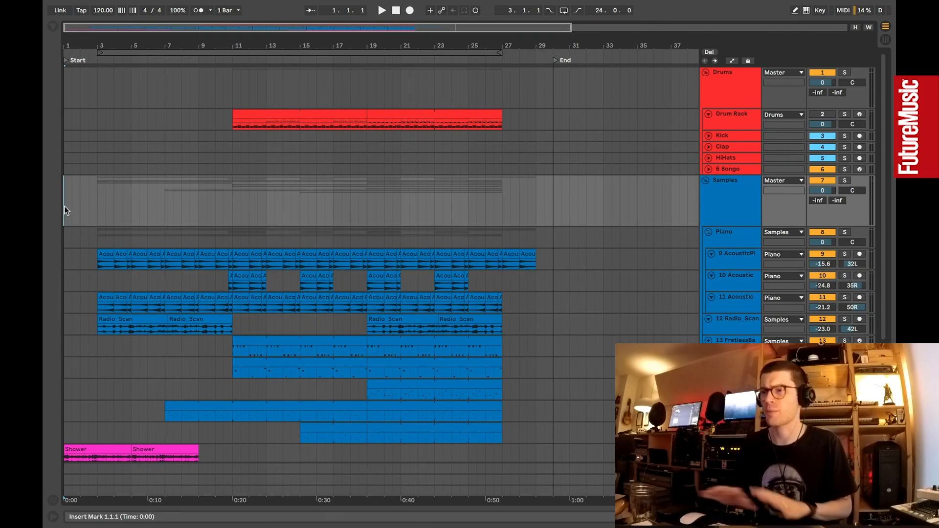
Step: Switch to Ableton Live and play the full arrangement from bar 1, viewing the tracks down to the vocals
key("space")
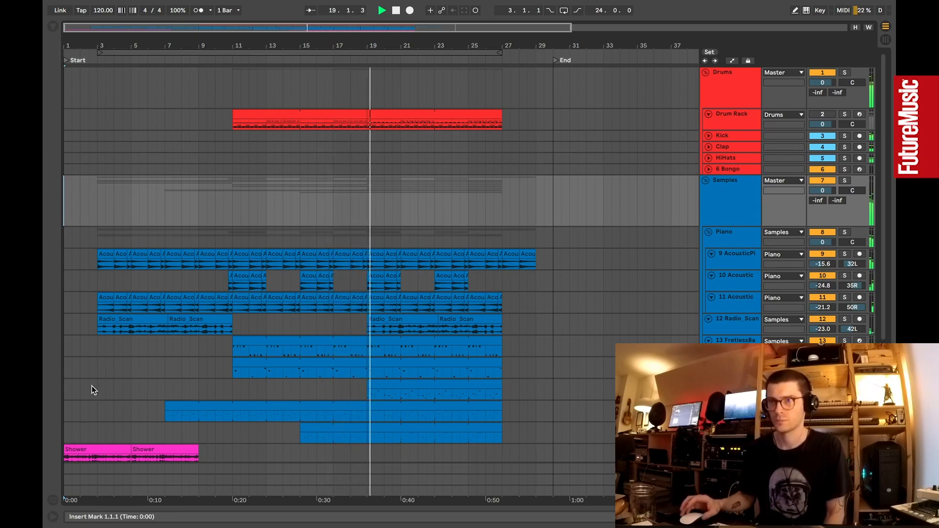
scroll(440, 337, "down", 5)
scroll(469, 342, "down", 1)
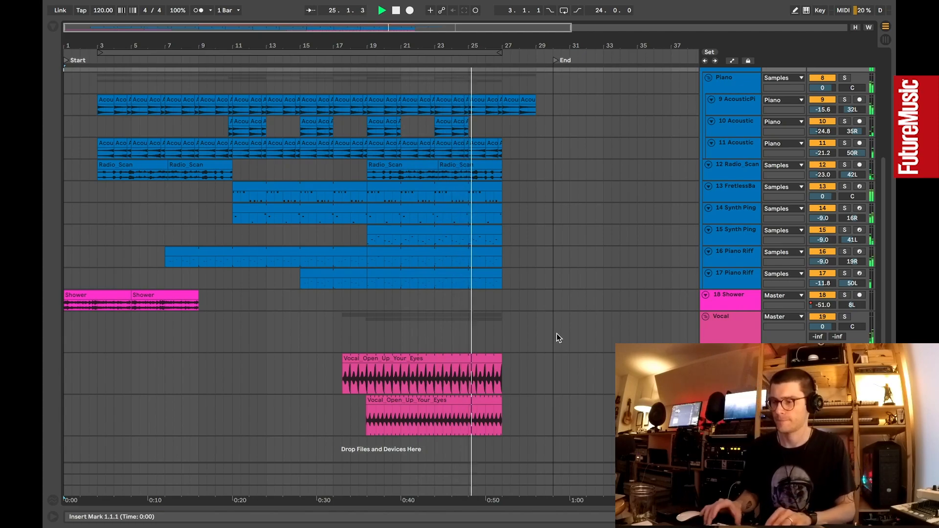
scroll(568, 330, "up", 5)
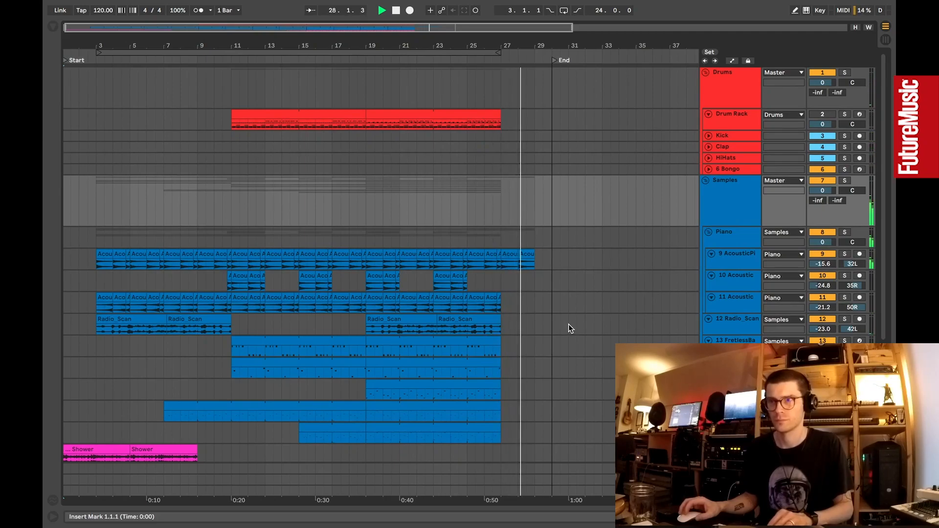
key("space")
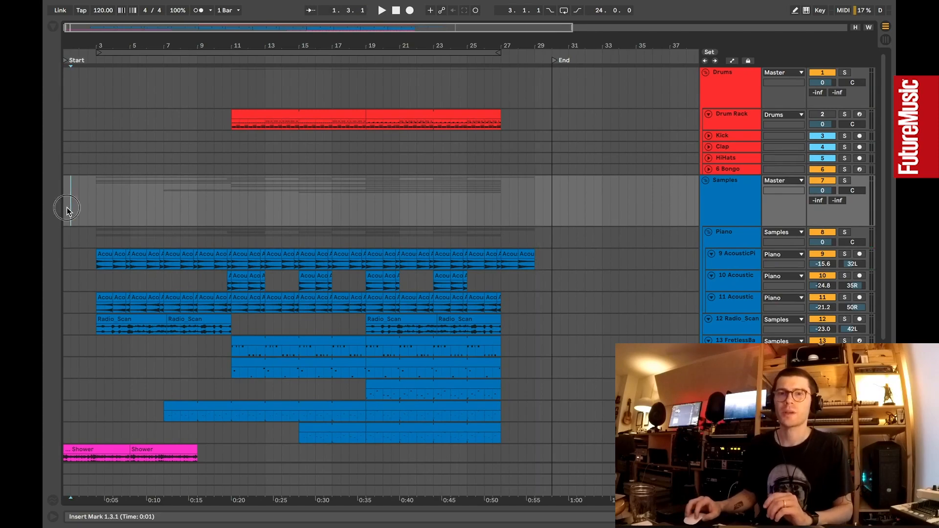
Step: Place the insert marker at bar 3 and solo the 9 AcousticPiano track
left_click_drag(70, 209, 88, 207)
left_click(89, 207)
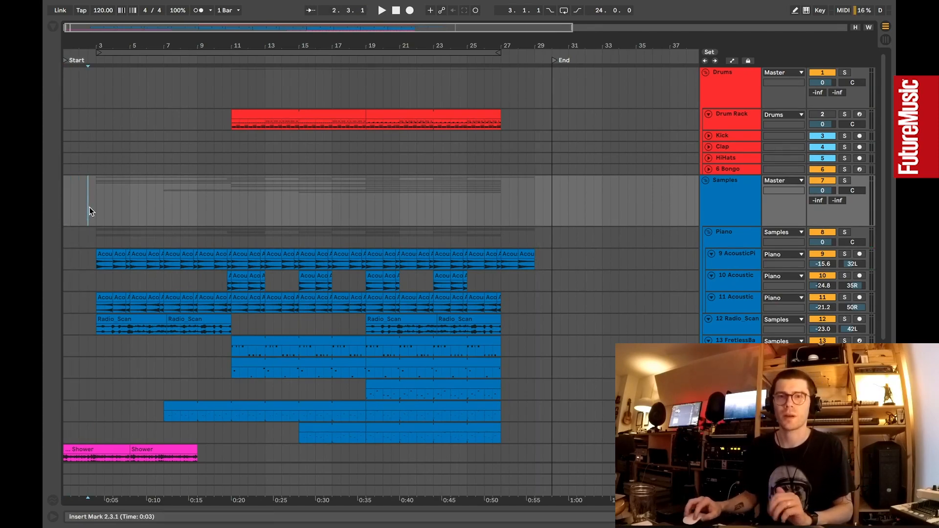
left_click(95, 205)
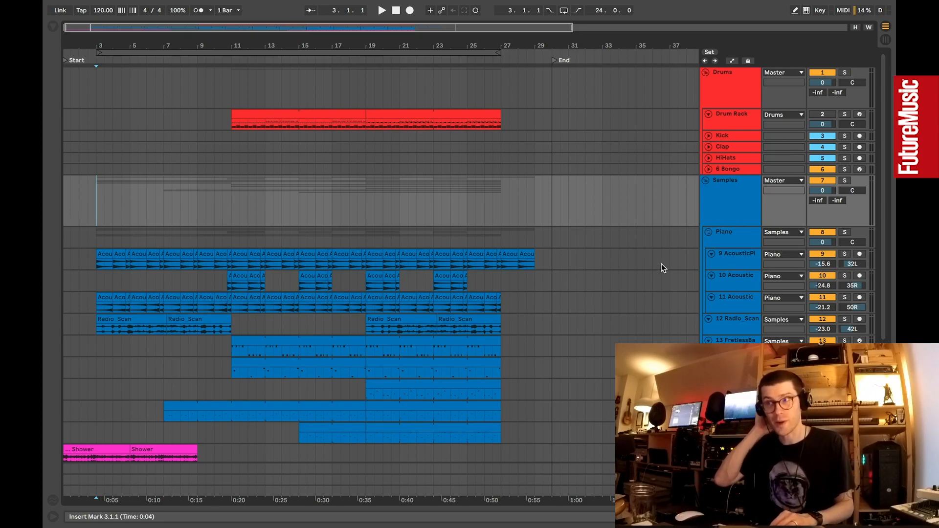
left_click(760, 265)
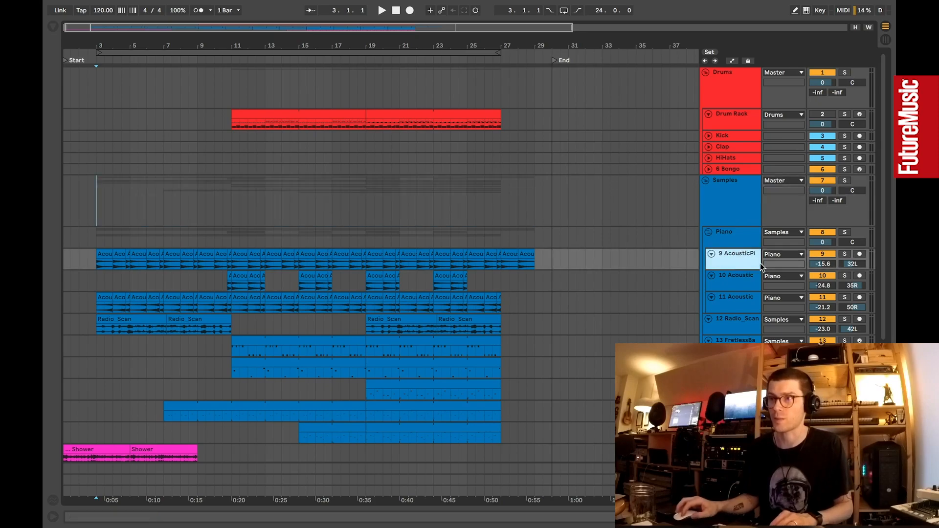
left_click(844, 254)
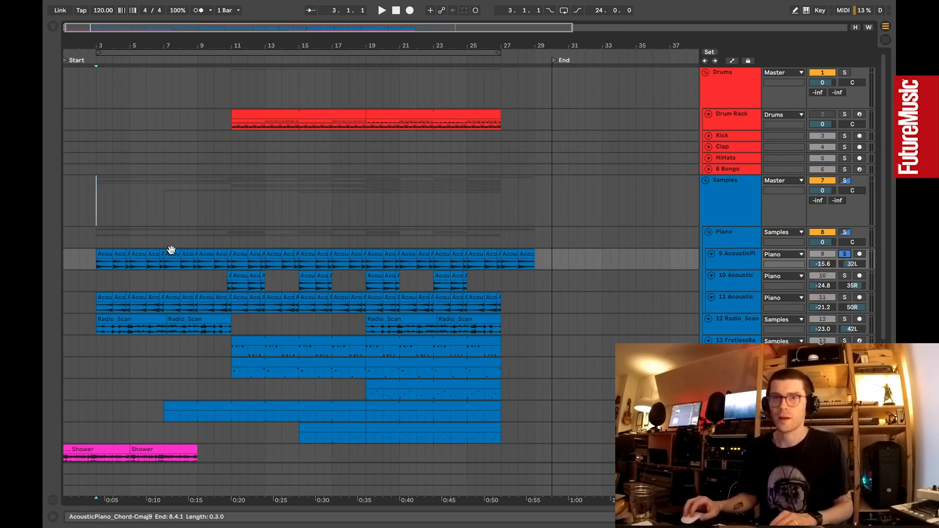
Step: Enlarge the 9 AcousticPiano track to show its waveforms and play it from bar 3
left_click(746, 256)
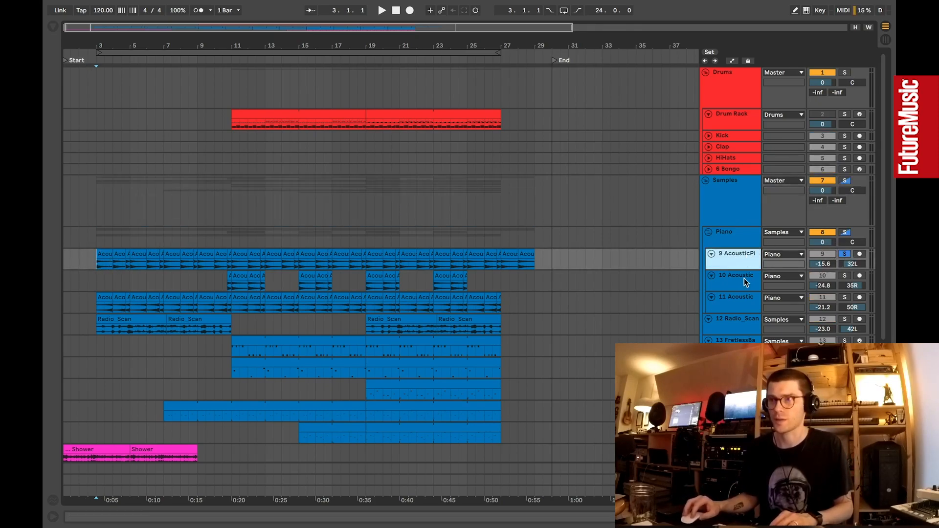
left_click_drag(746, 270, 746, 379)
left_click_drag(100, 46, 166, 103)
left_click(164, 277)
key("space")
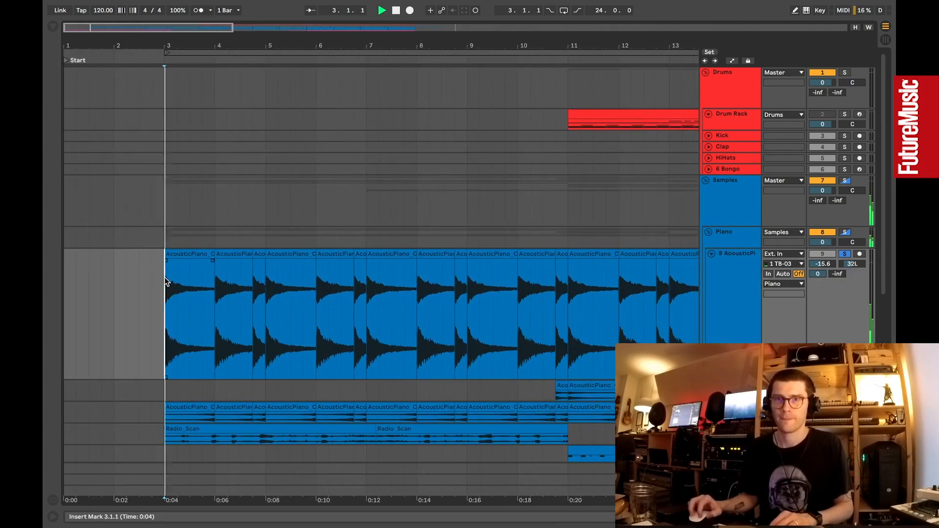
left_click_drag(234, 47, 199, 47)
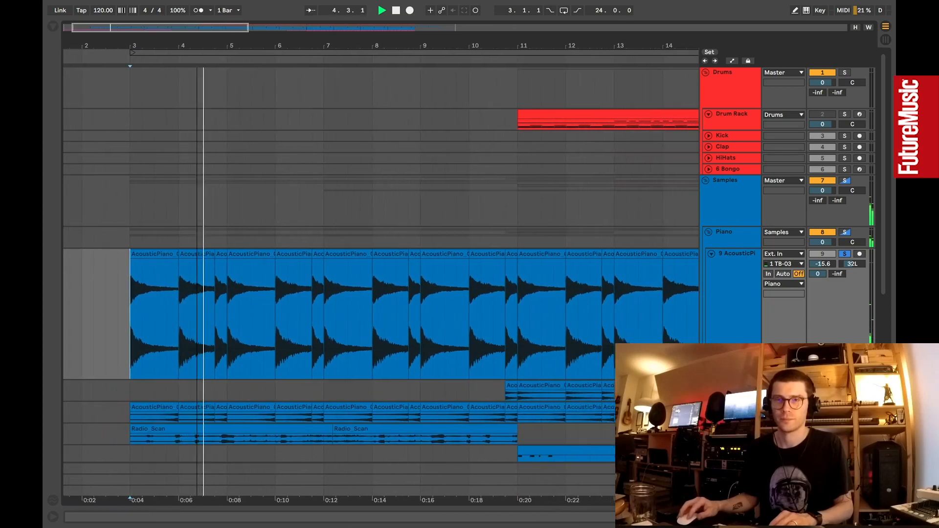
Step: Open the sample details of the first piano clip, enlarge the clip view, and compare the transposition of the first three chords
double_click(154, 256)
left_click_drag(351, 152, 352, 392)
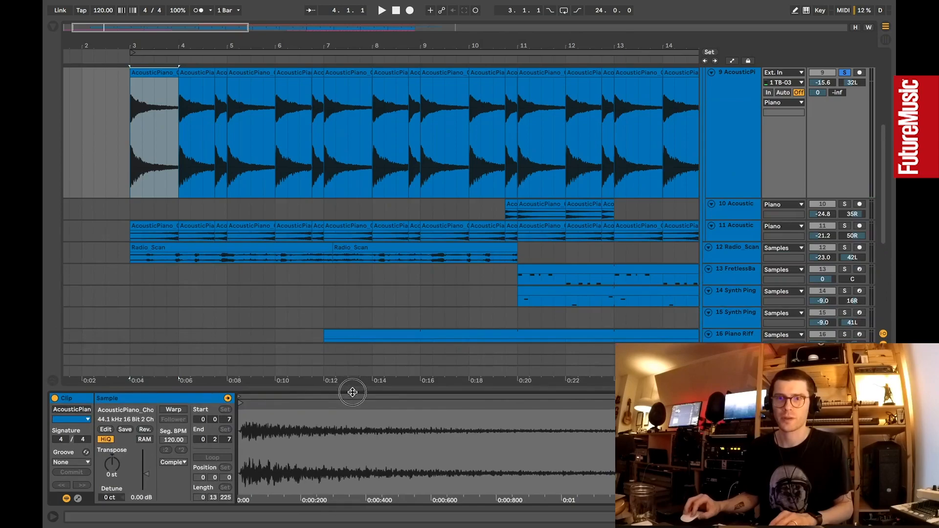
left_click(135, 156)
key("space")
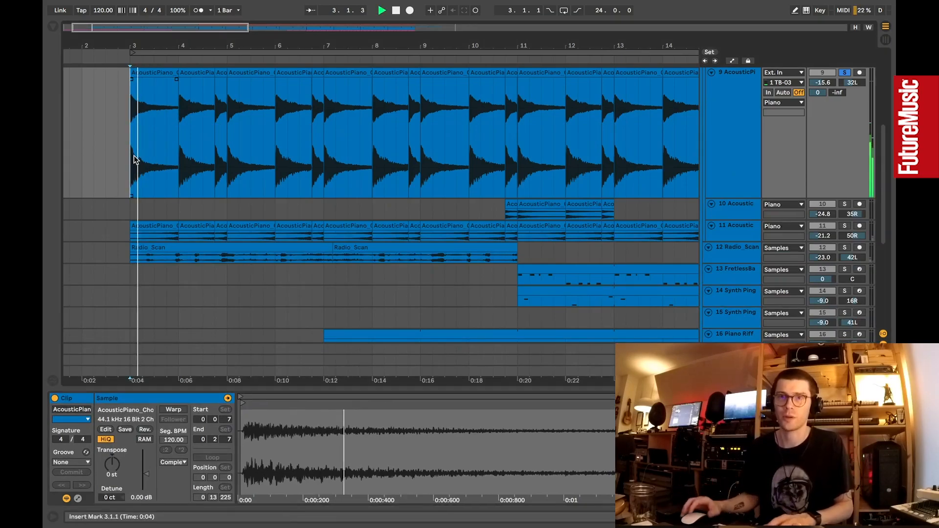
left_click(195, 73)
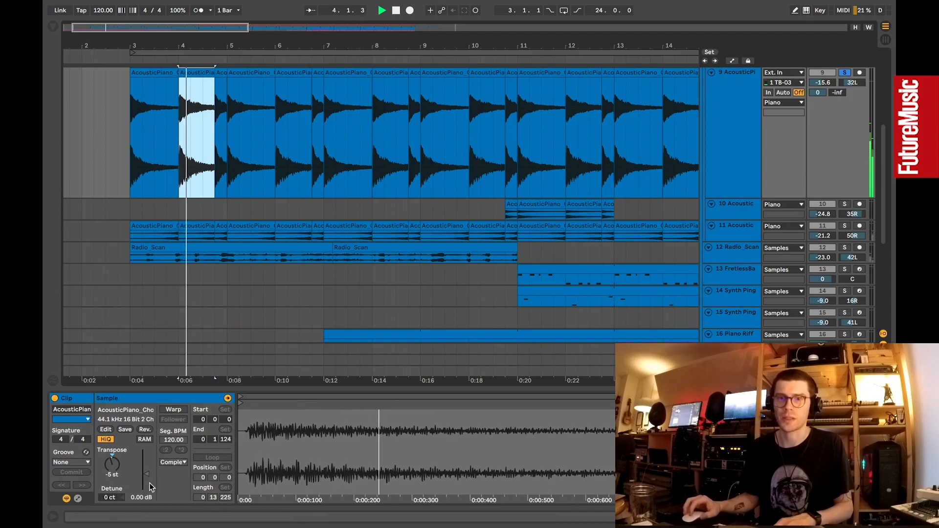
left_click(221, 72)
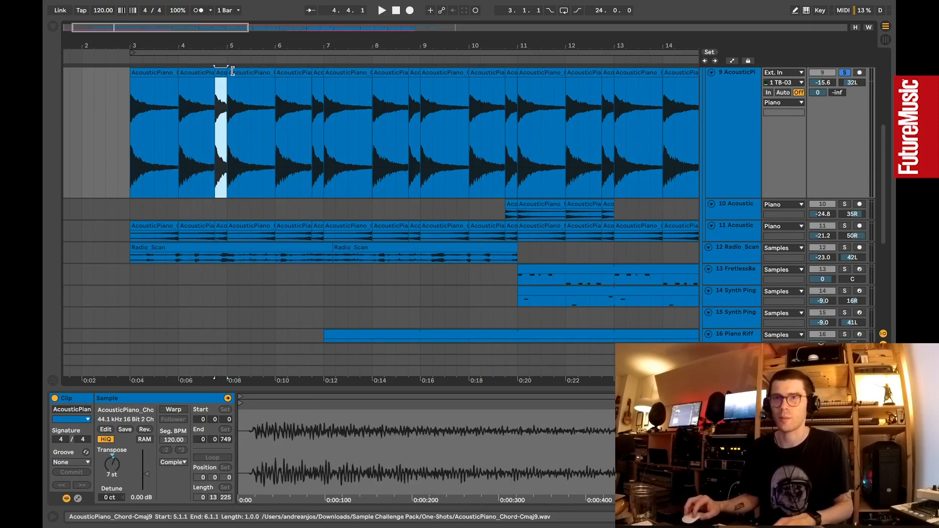
Step: Play the soloed piano chord sequence from bar 3 with more of the arrangement in view
left_click(131, 128)
left_click_drag(272, 46, 272, 22)
key("space")
scroll(523, 127, "up", 3)
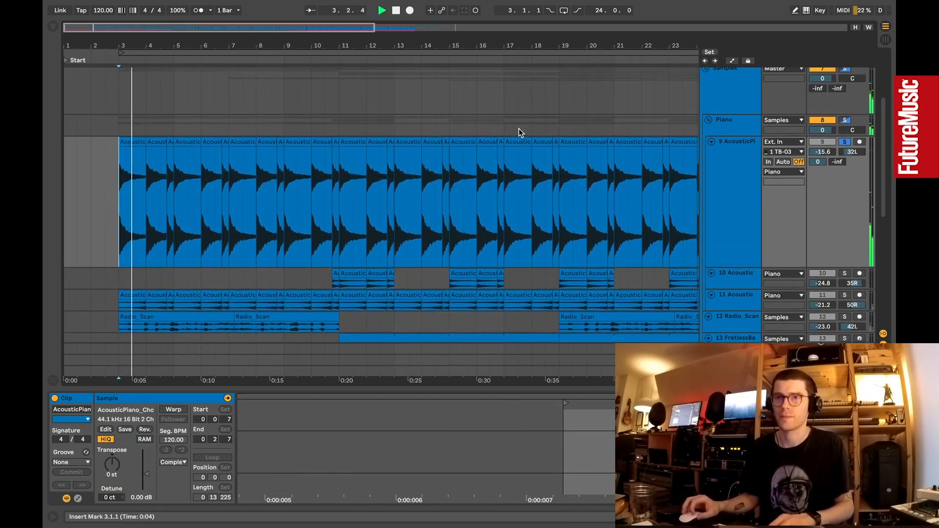
scroll(518, 129, "down", 1)
Step: Shrink the 9 AcousticPiano track back to its compact height
left_click_drag(732, 236, 731, 128)
left_click(727, 138)
left_click(726, 133)
left_click(731, 143)
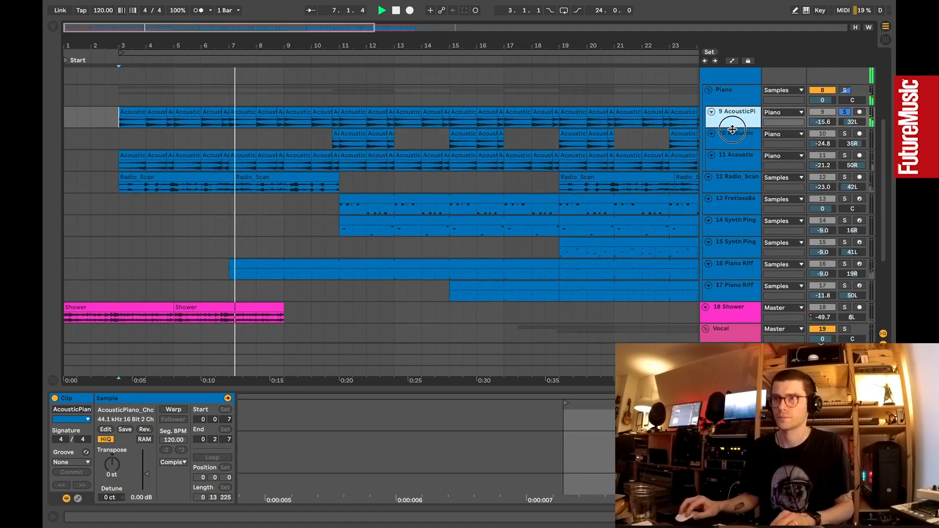
Step: Solo the 11 Acoustic track together with track 9, listen to both from bar 3, and clear the solos
left_click(734, 160)
left_click(846, 153)
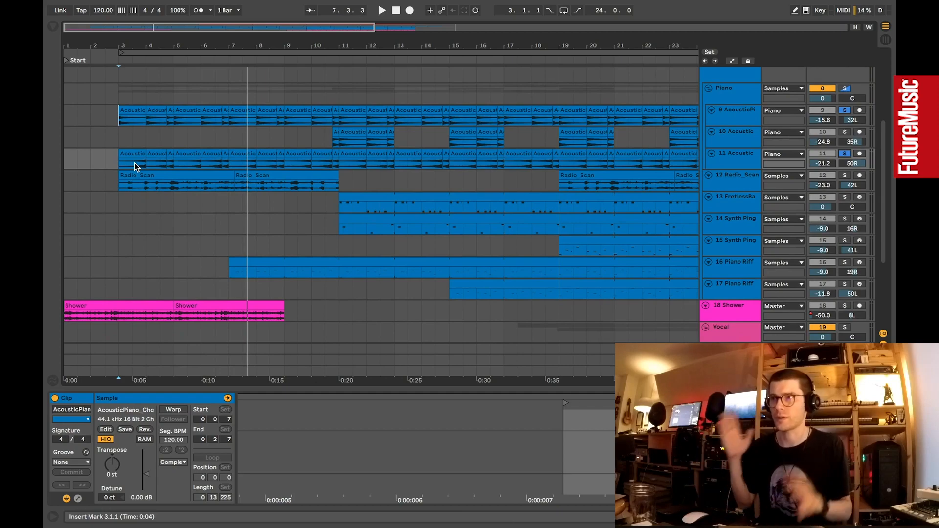
left_click(120, 161)
key("space")
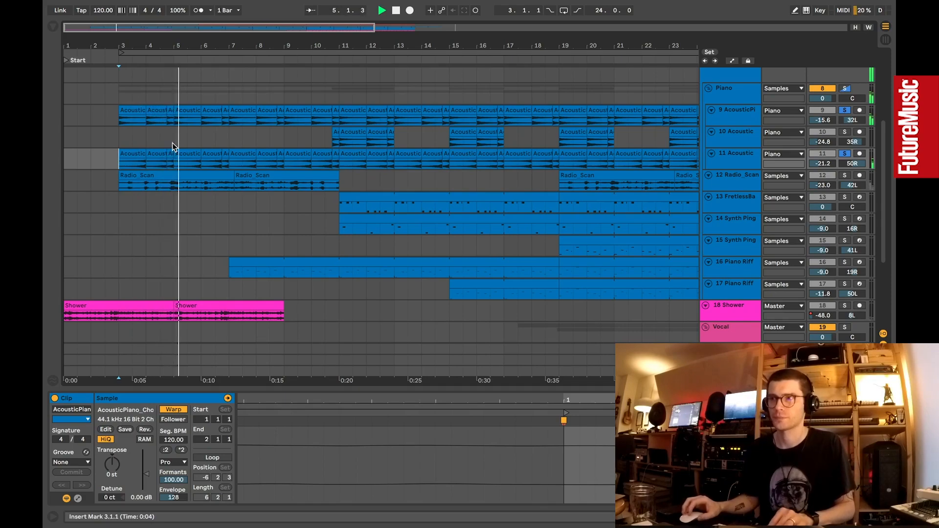
scroll(398, 177, "up", 3)
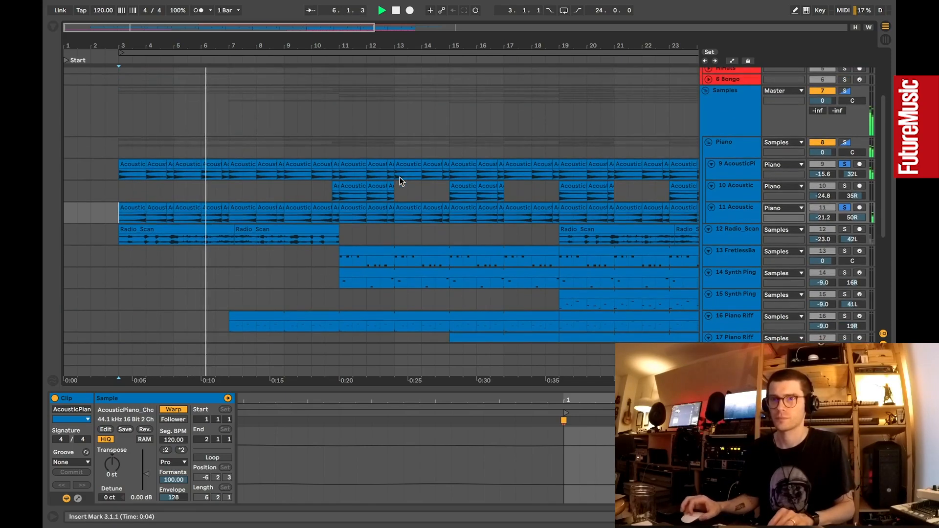
scroll(399, 177, "down", 1)
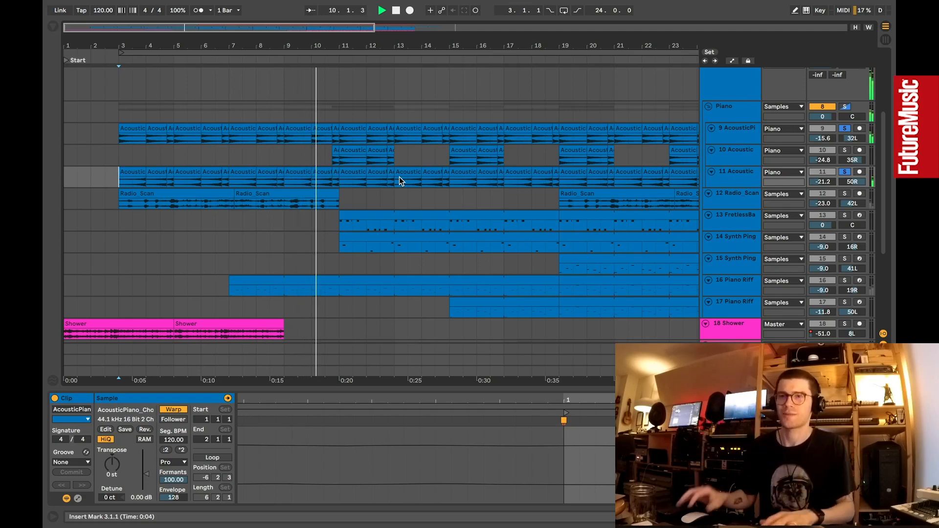
key("space")
left_click(847, 173)
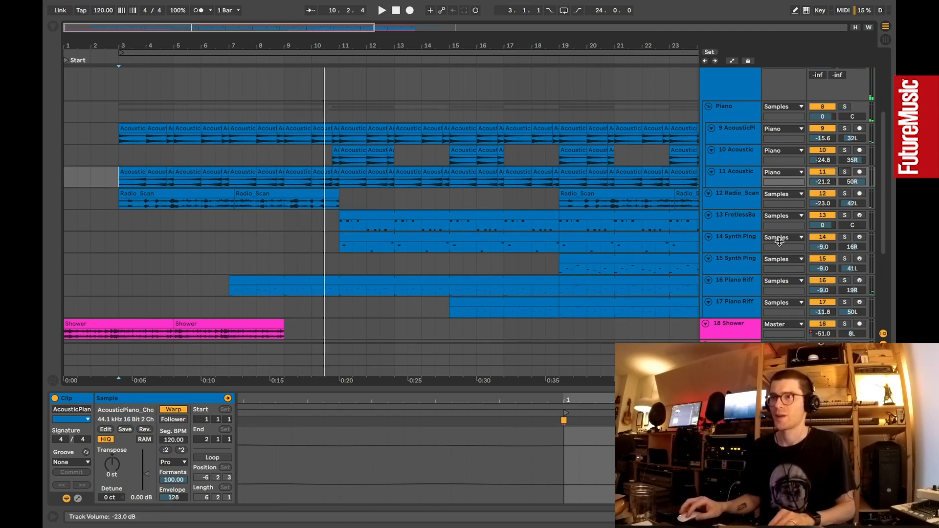
Step: Solo the 18 Shower track, listen to it from bar 1 and from bar 3, and clear the solo
scroll(339, 356, "down", 3)
left_click(746, 269)
left_click(845, 263)
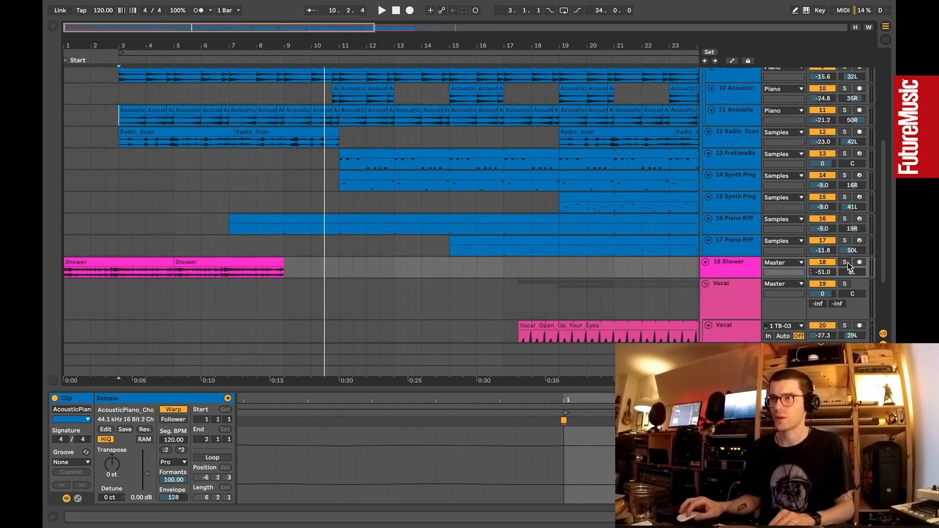
left_click(67, 276)
key("space")
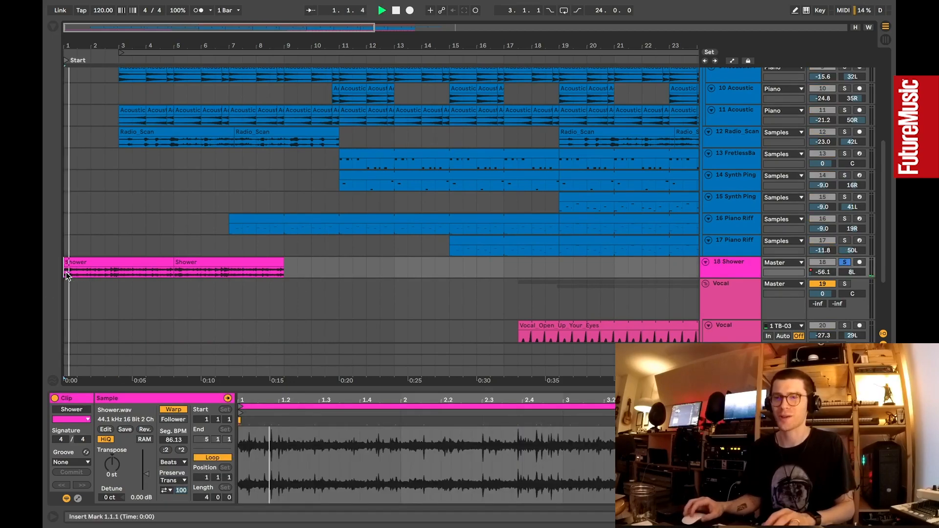
left_click(113, 275)
key("space")
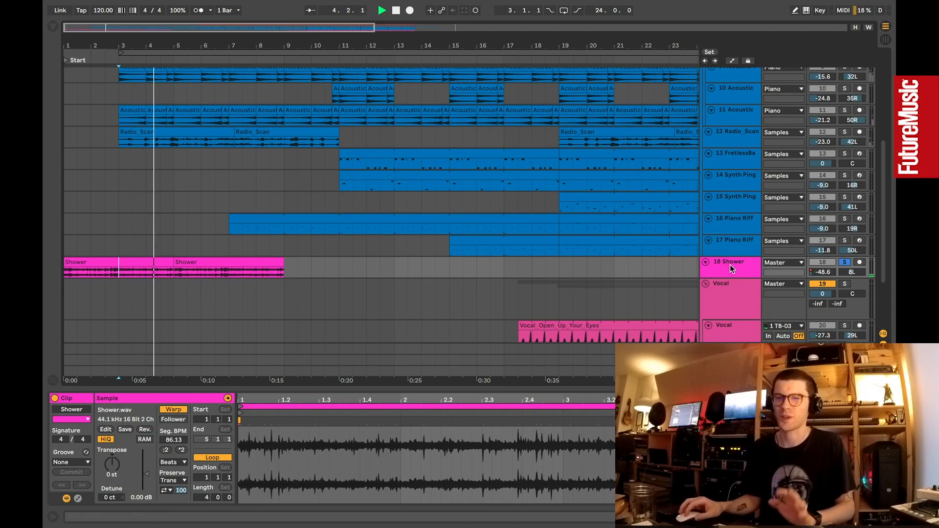
left_click(845, 264)
Step: Solo the 12 Radio_Scan track, listen to it from bar 3, and clear the solo
scroll(536, 275, "up", 3)
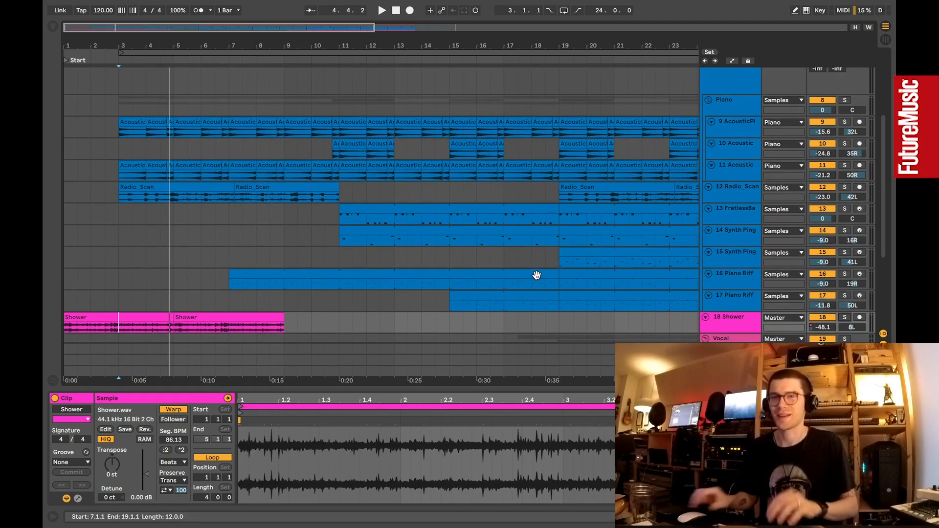
scroll(420, 300, "up", 2)
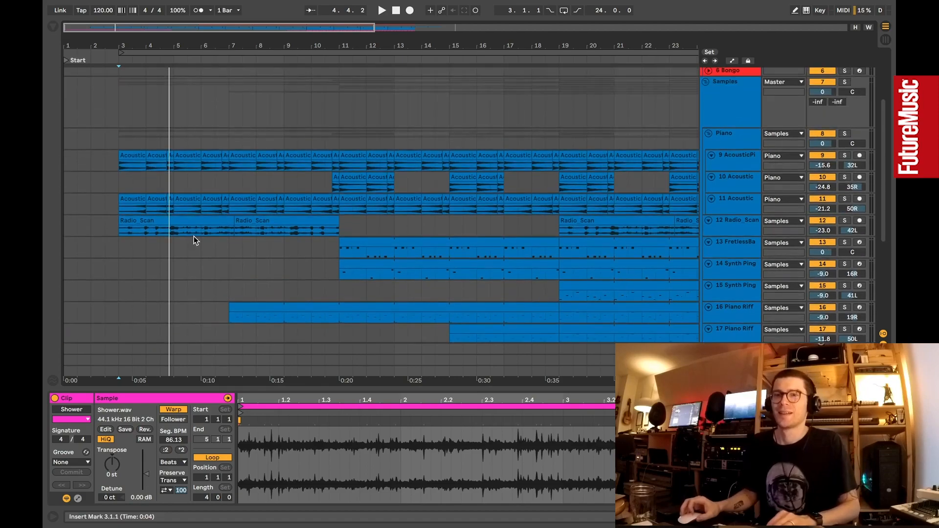
left_click(844, 220)
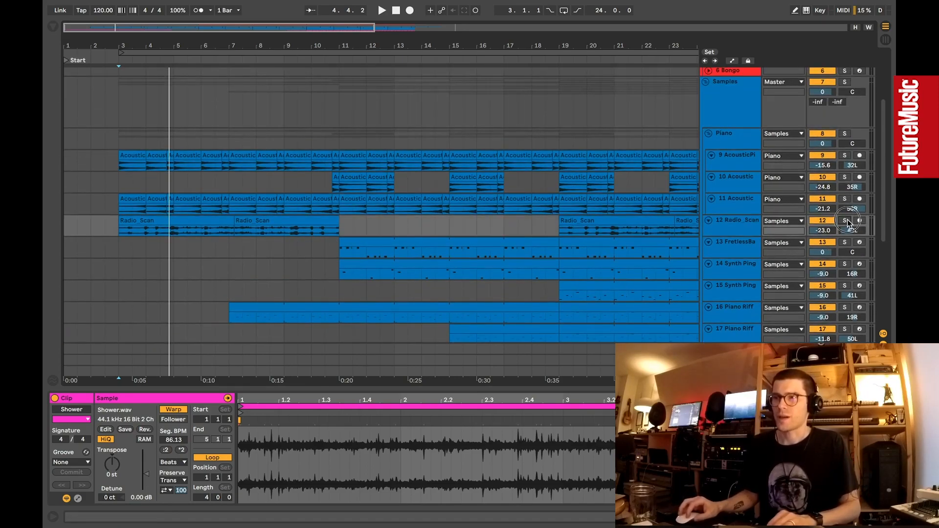
left_click(119, 231)
key("space")
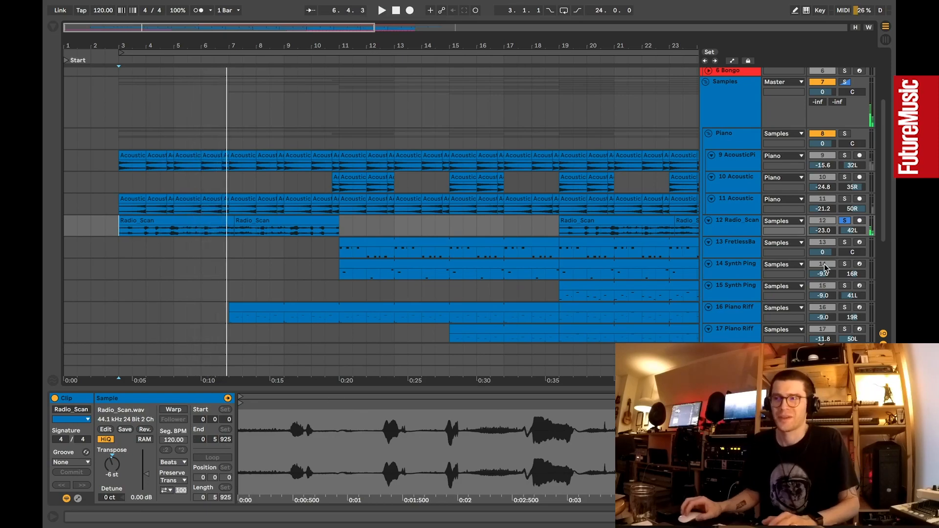
left_click(846, 222)
Step: Play all tracks together from bar 3, looking over the piano, shower and vocal tracks
key("space")
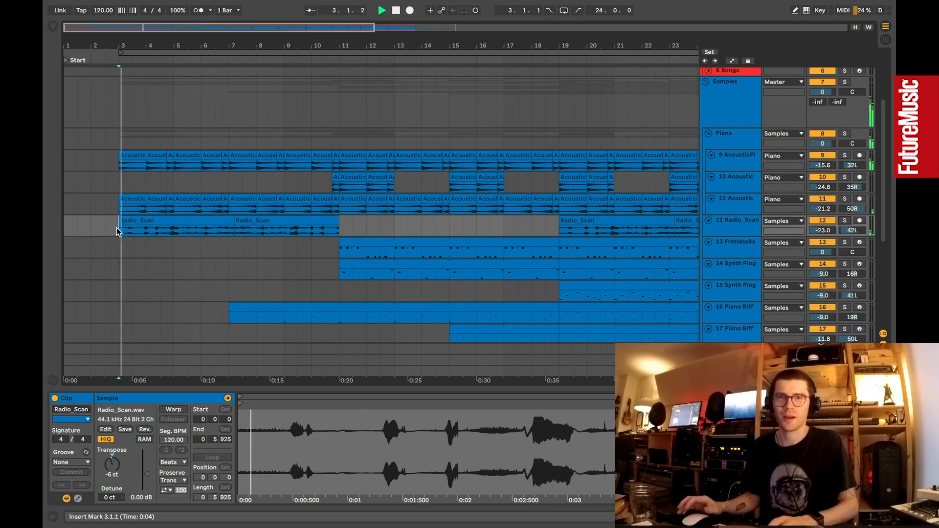
scroll(291, 257, "down", 3)
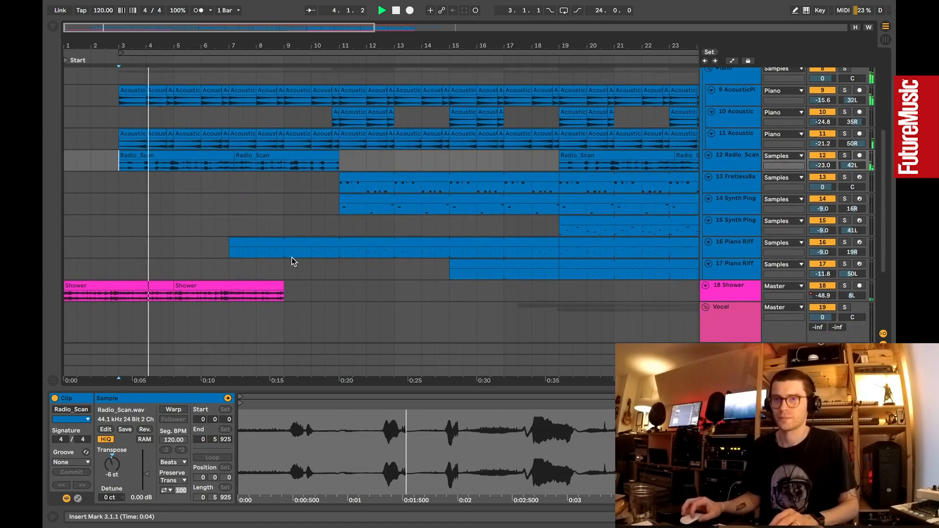
scroll(292, 258, "up", 5)
scroll(290, 257, "down", 8)
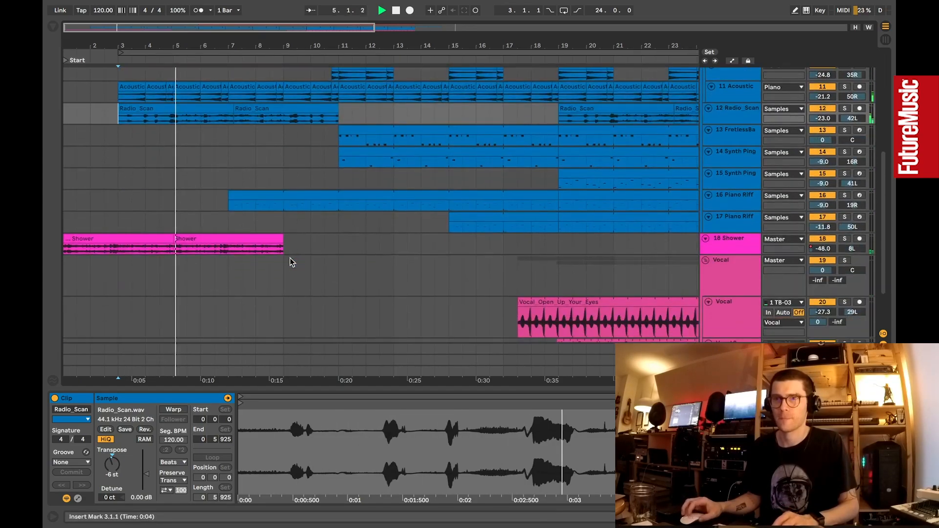
Step: Listen to all tracks up to bar 7, stop playback, and show the sampler device of the 16 Piano Riff track
scroll(289, 258, "up", 3)
scroll(344, 315, "up", 2)
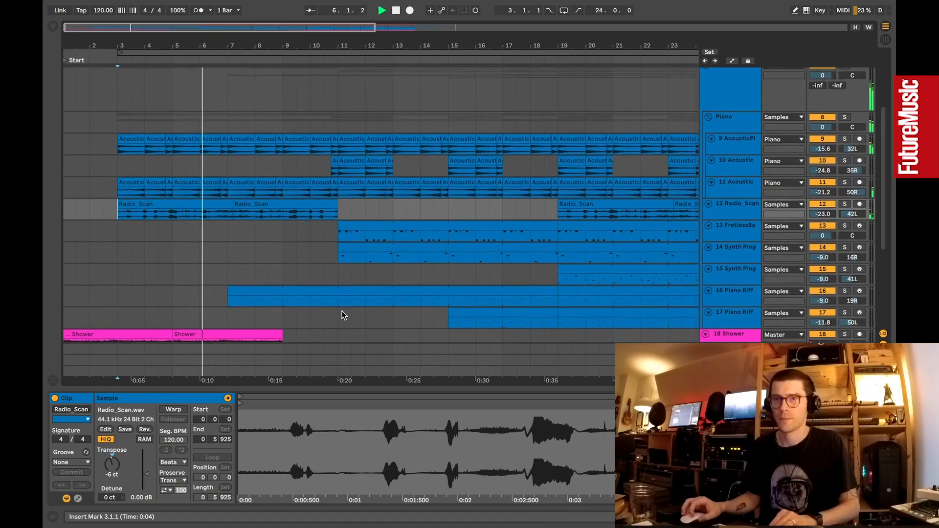
scroll(342, 313, "down", 2)
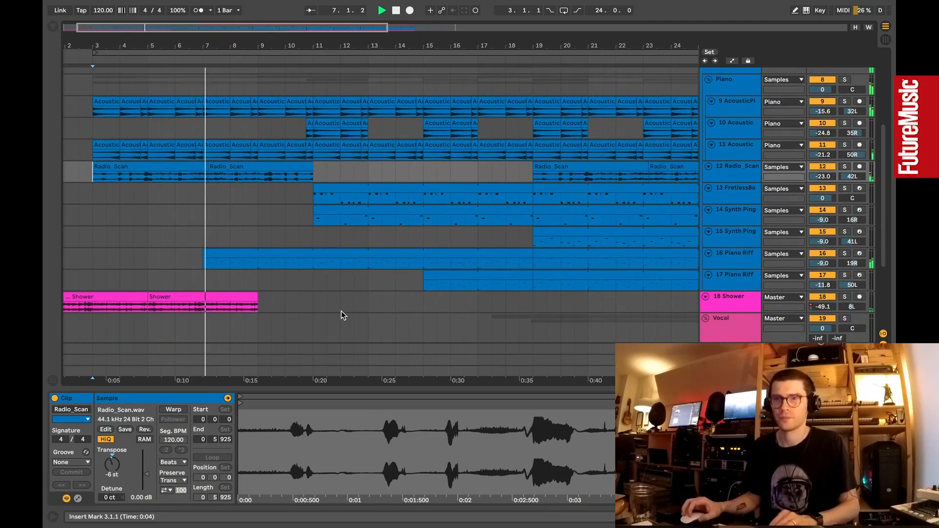
left_click(738, 264)
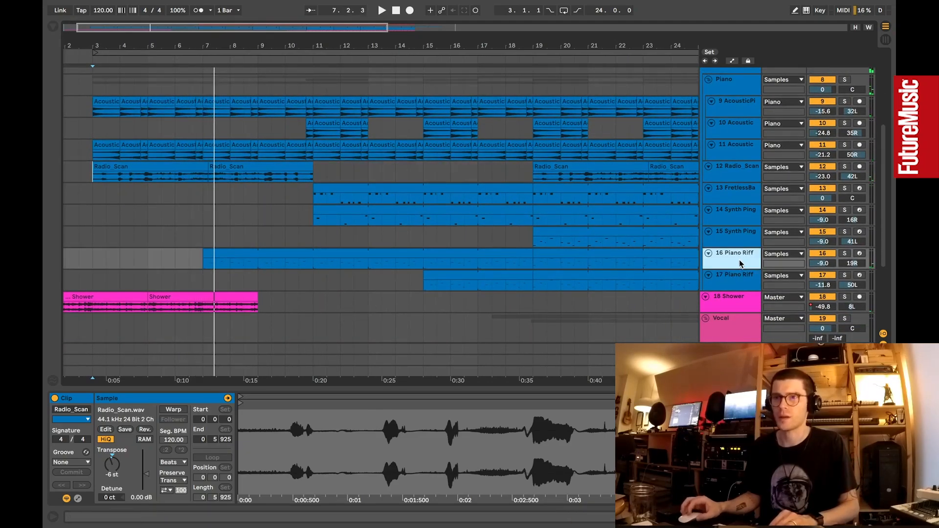
mouse_move(750, 269)
left_mouse_down()
mouse_move(748, 282)
mouse_move(739, 257)
left_mouse_up()
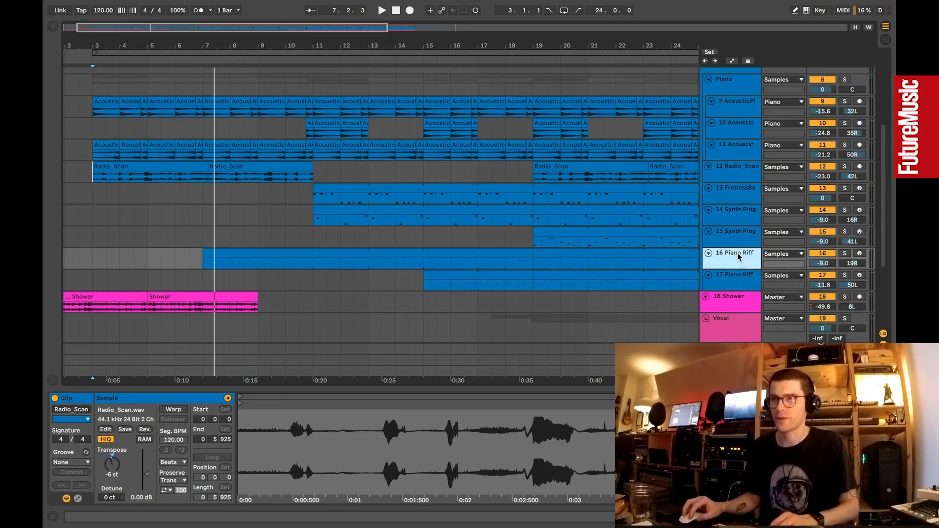
key("shift+Tab")
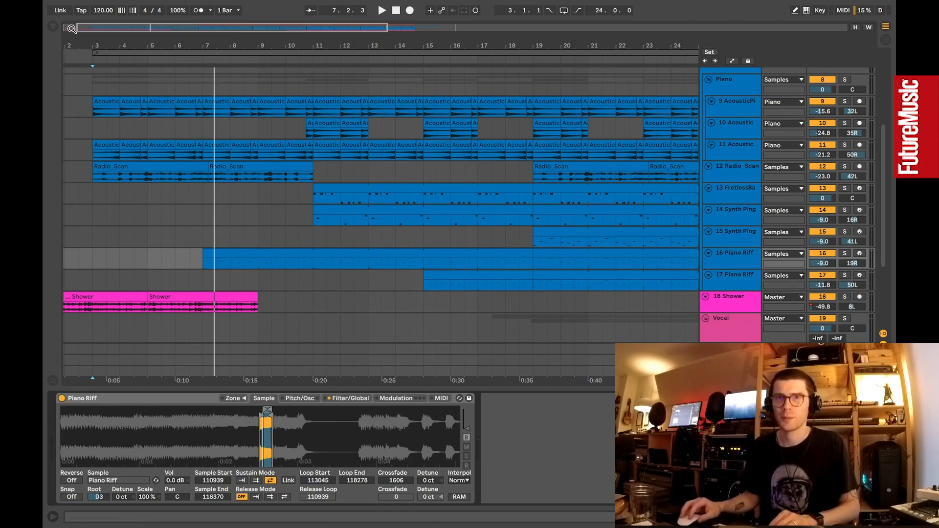
Step: Open the browser at Downloads, show Piano Riff.wav in the Sample Challenge Pack's Loops folder, and collapse that folder
left_click(54, 27)
left_click(79, 309)
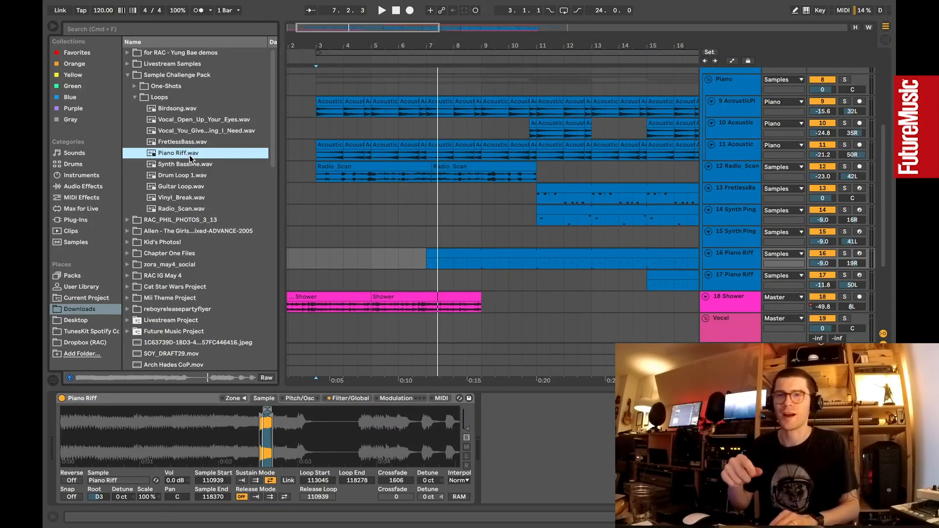
left_click(134, 97)
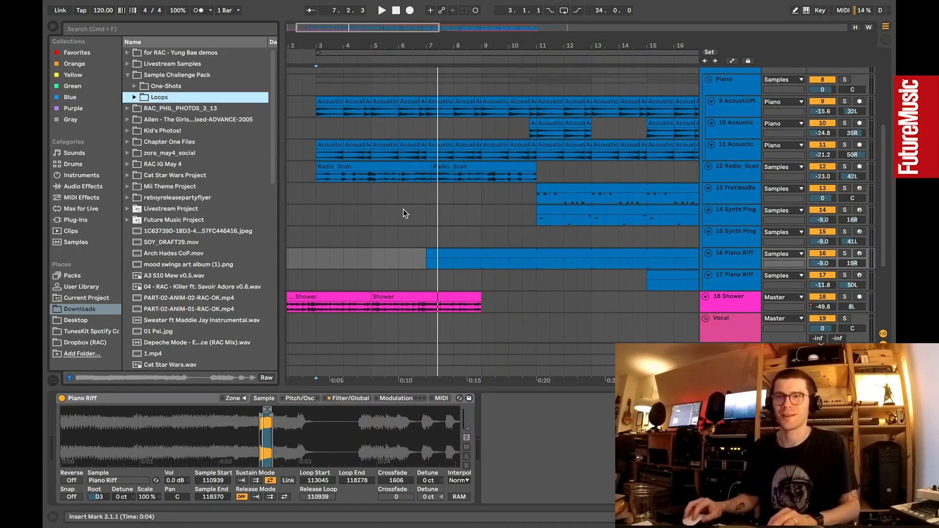
Step: Place the insert marker at bar 7 on the 16 Piano Riff track and move the Piano Riff sample end to 118529
left_click(428, 266)
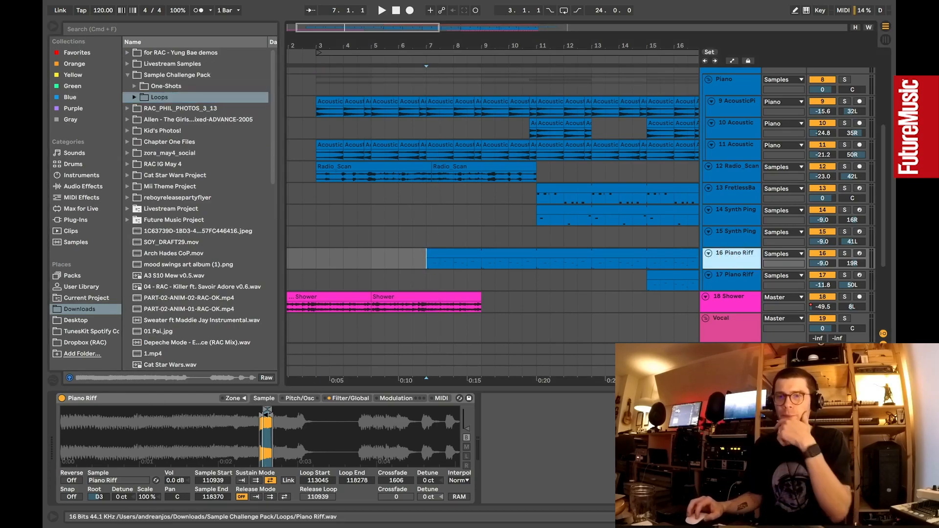
left_click_drag(270, 415, 425, 408)
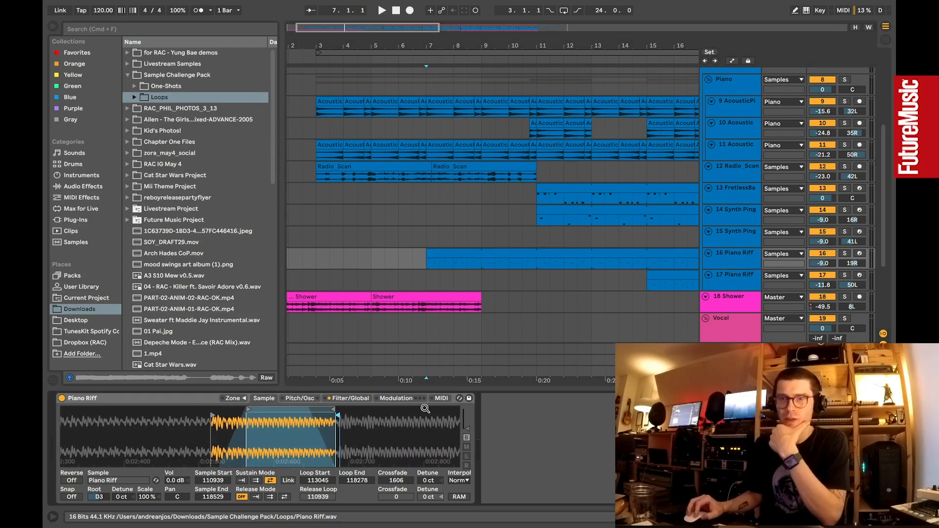
Step: Solo the 16 Piano Riff track, listen to it from bar 7, and stop playback
left_click(844, 254)
key("space")
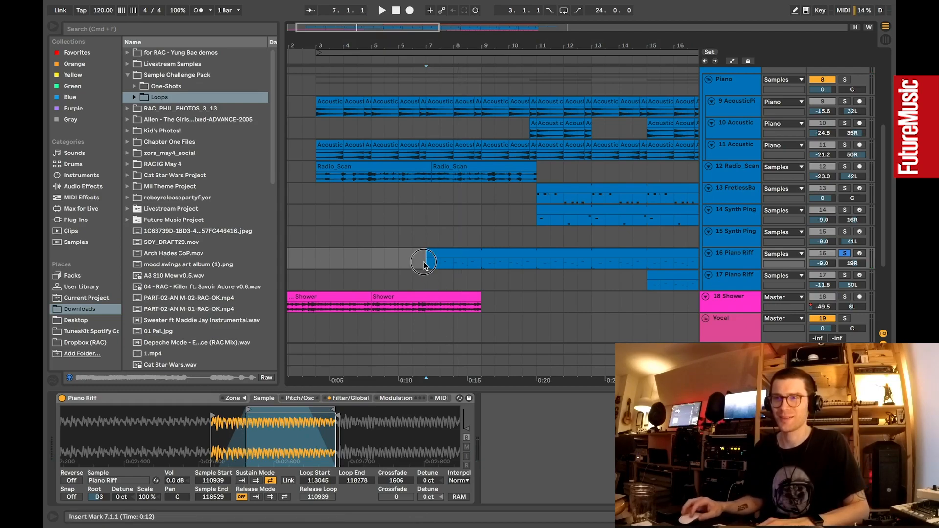
key("space")
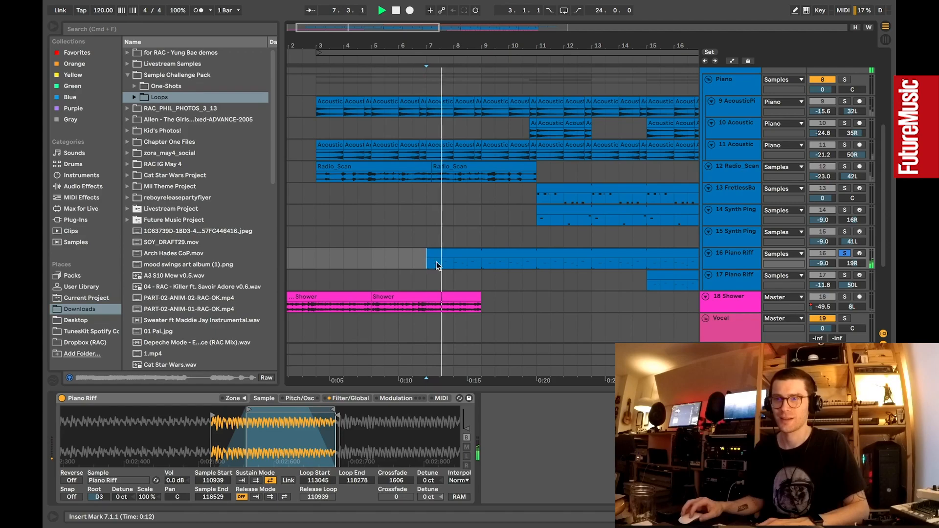
left_click(741, 263)
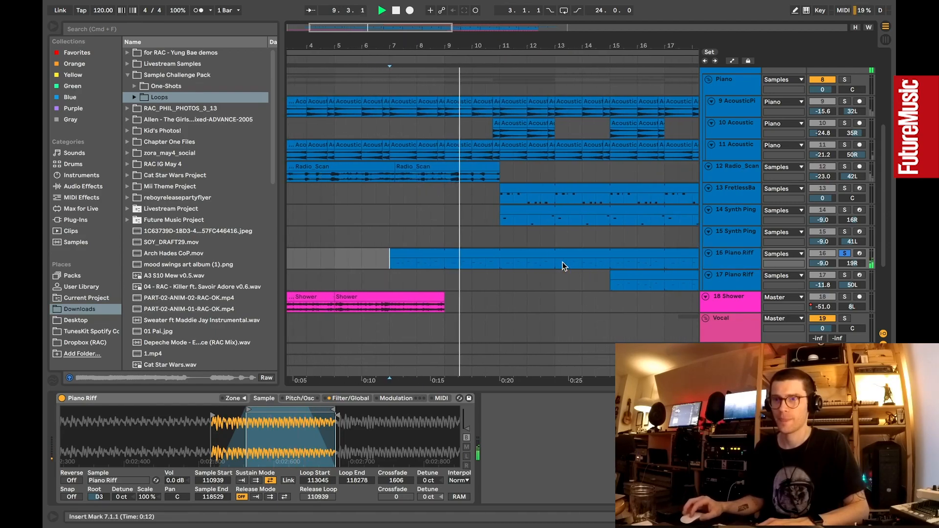
key("space")
Step: Examine the notes of the 16 Piano Riff clip in an enlarged editor, close the editor, and clear the solo
left_click(454, 255)
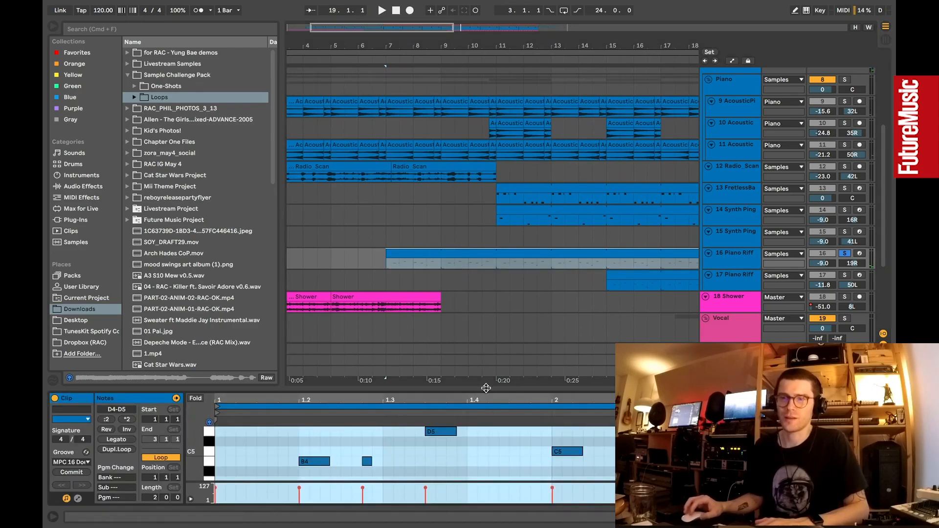
left_click_drag(487, 389, 480, 241)
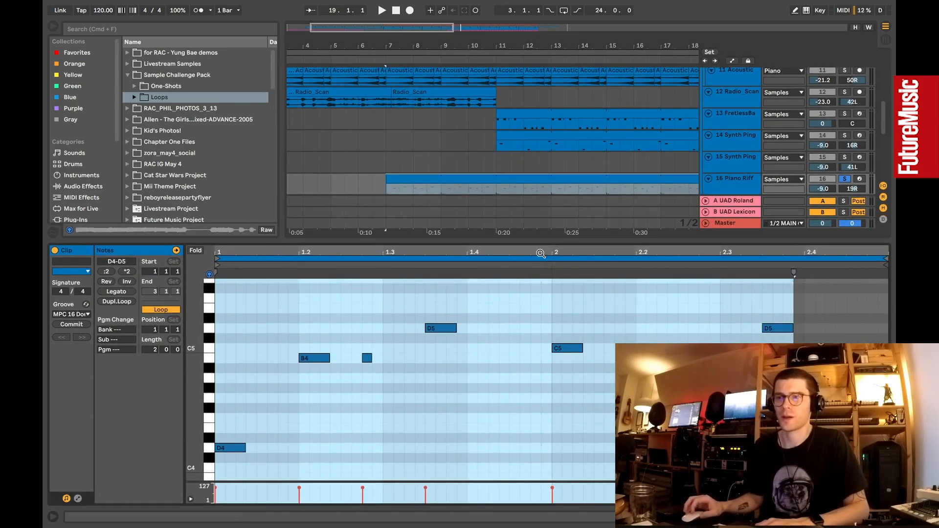
key("super+alt+l")
left_click(842, 252)
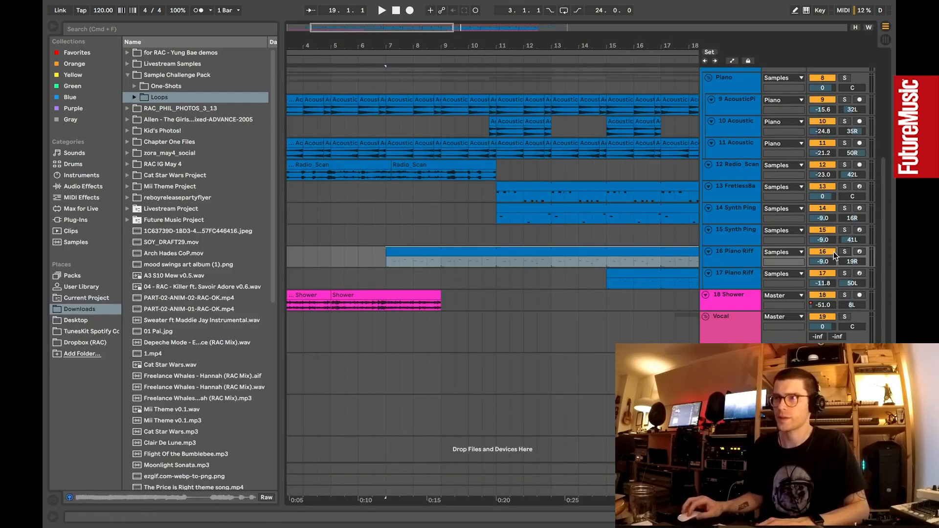
Step: Play all tracks together from bar 7 past bar 11, looking over the drum, piano and sample tracks
key("space")
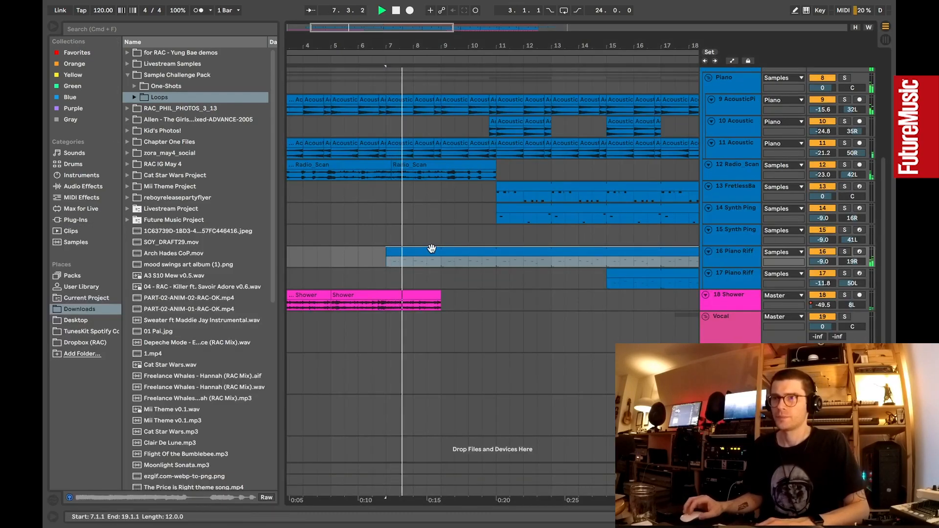
scroll(432, 247, "up", 3)
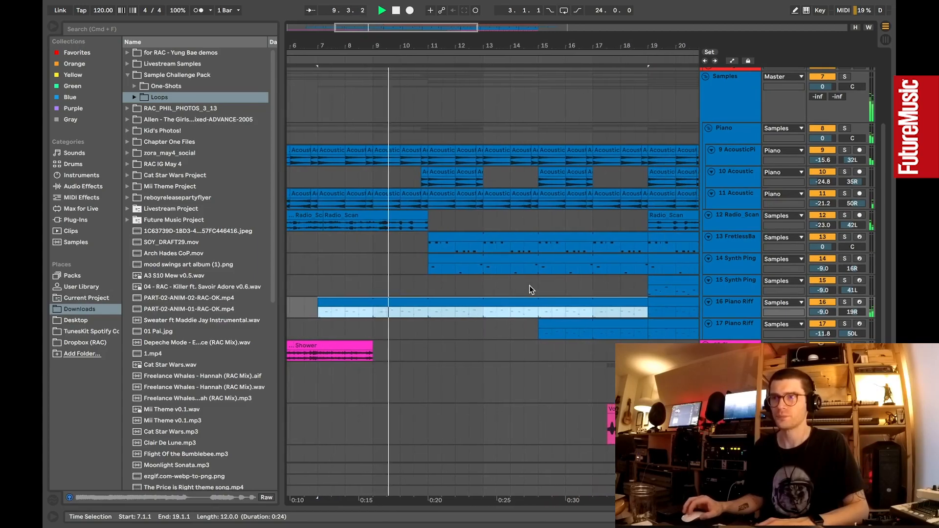
scroll(529, 286, "down", 3)
scroll(529, 285, "up", 7)
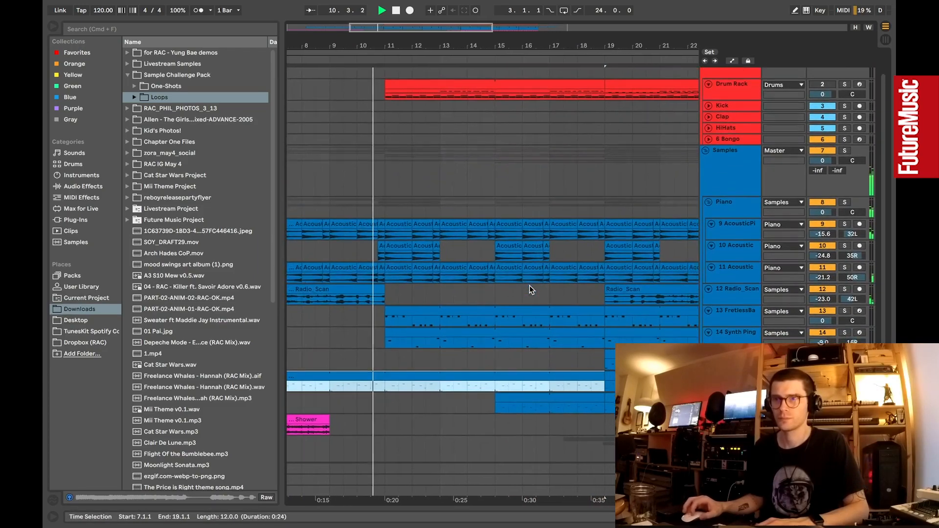
scroll(529, 285, "down", 2)
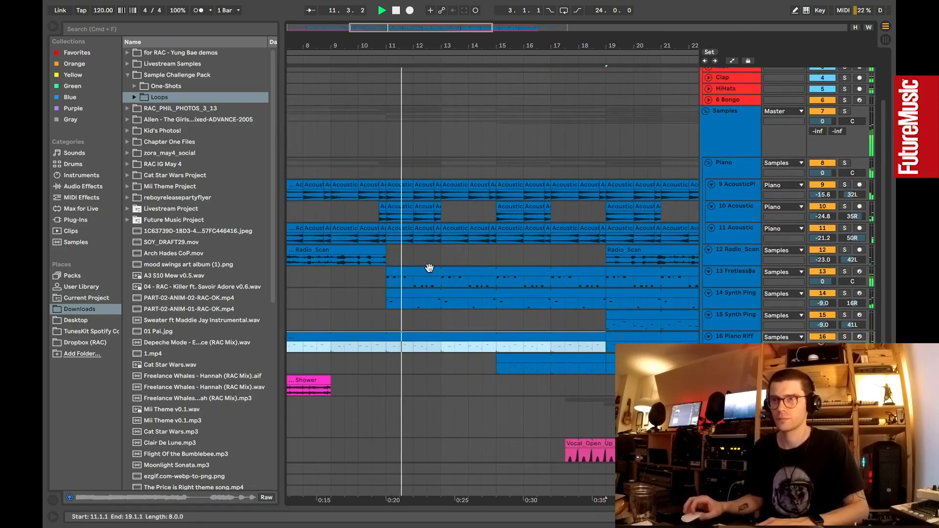
scroll(429, 267, "up", 4)
key("space")
scroll(429, 270, "down", 4)
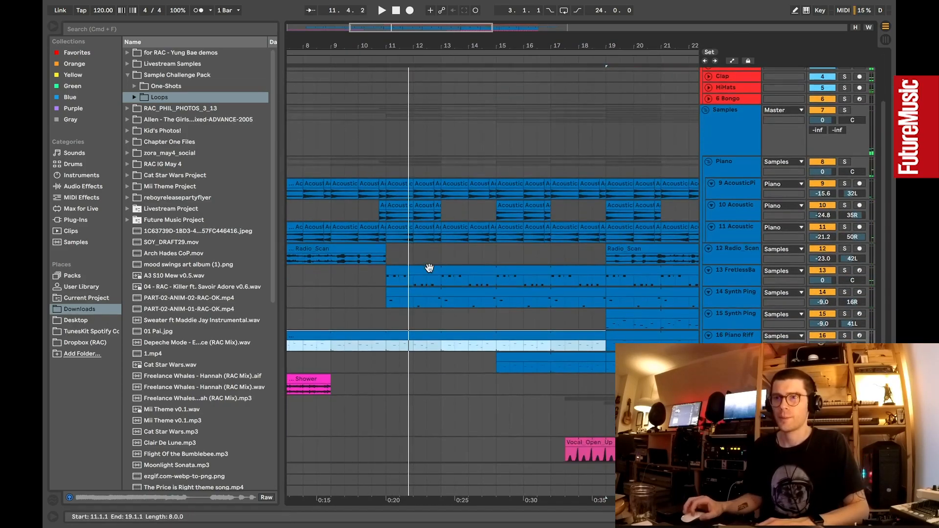
Step: Solo the 10 Acoustic track, listen to it from 10.4.1, and clear the solo
left_click(747, 272)
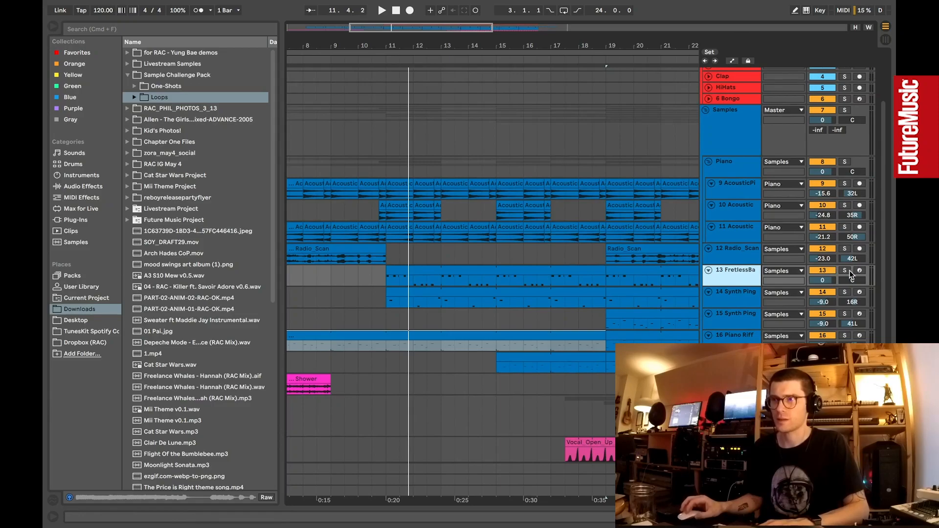
scroll(538, 258, "right", 3)
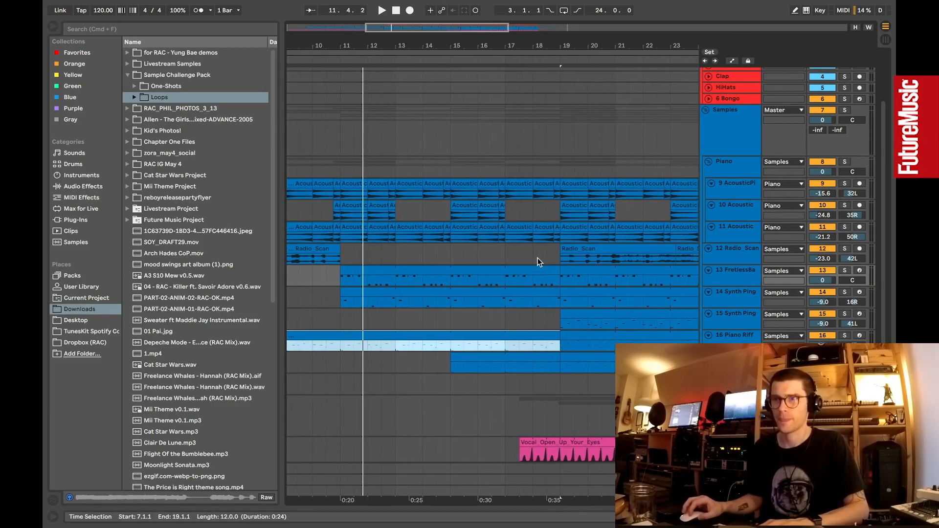
scroll(538, 258, "left", 1)
left_click(845, 205)
left_click(355, 218)
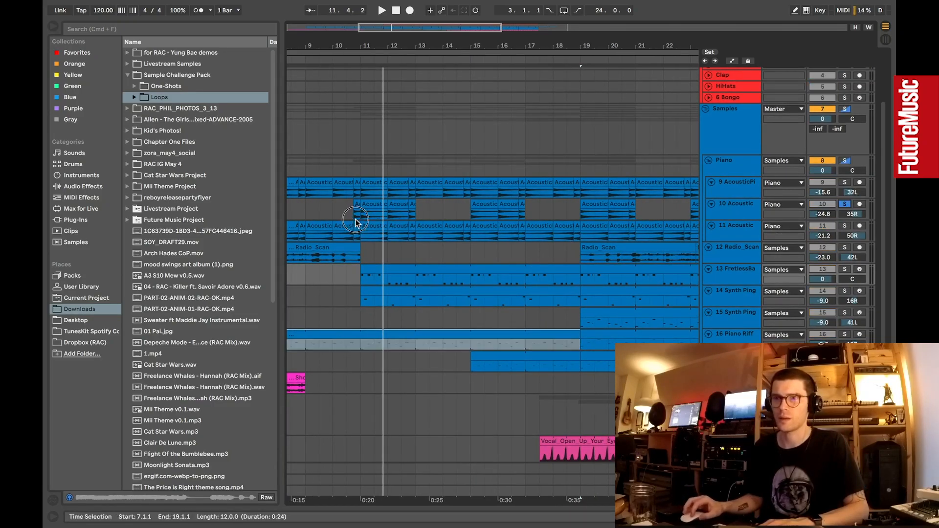
key("space")
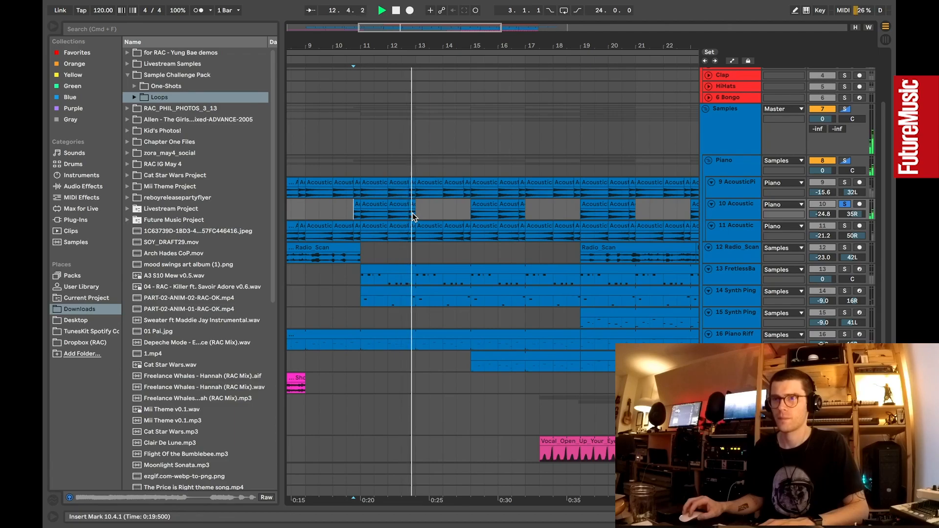
key("space")
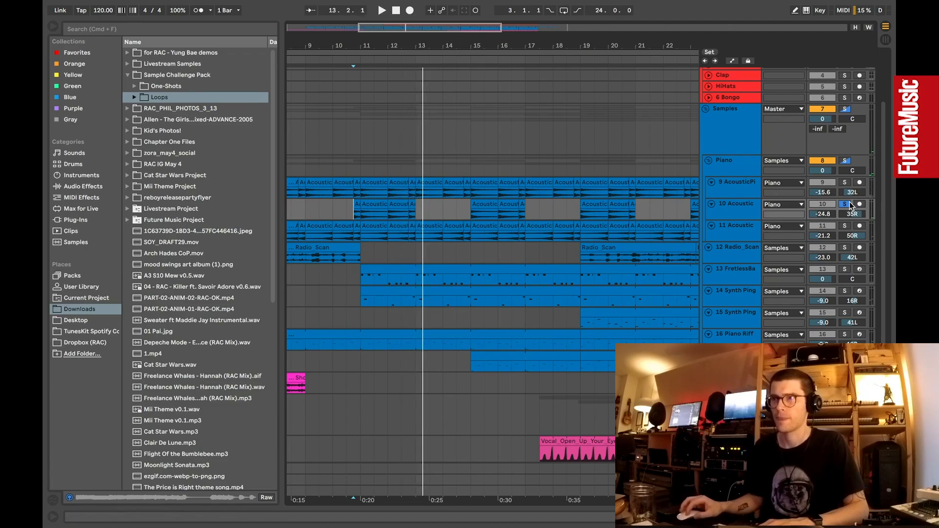
left_click(472, 289)
Step: Solo the 16 Piano Riff track, listen to it from bar 11, and clear the solo
scroll(472, 287, "down", 1)
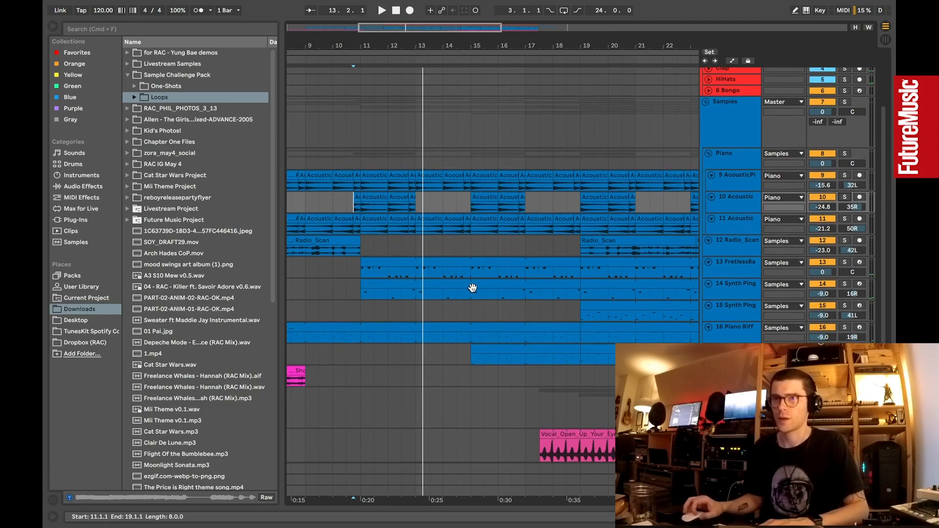
left_click(727, 297)
scroll(401, 315, "down", 5)
left_click(362, 278)
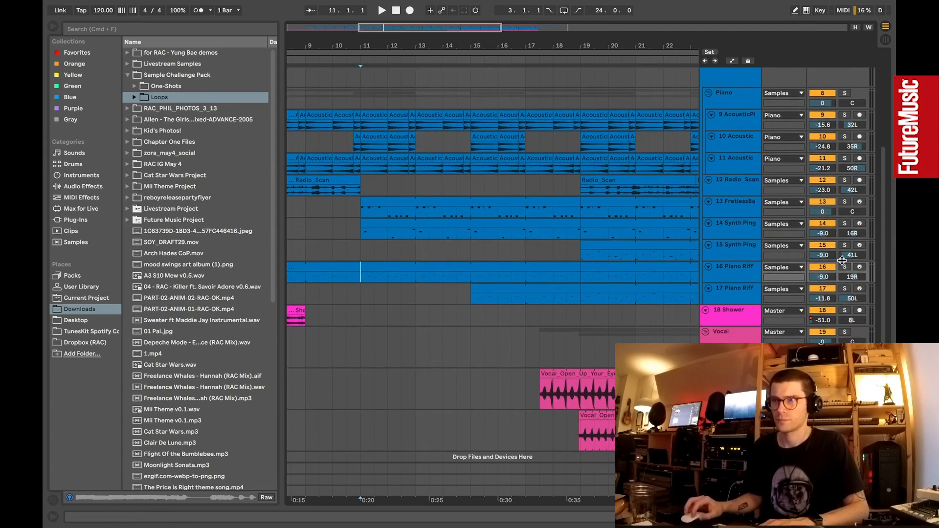
left_click(845, 269)
key("space")
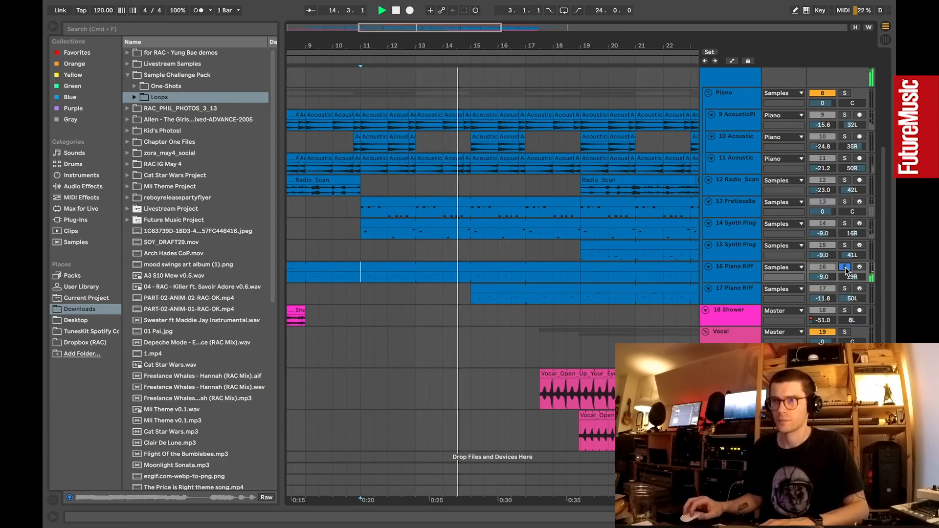
left_click(844, 268)
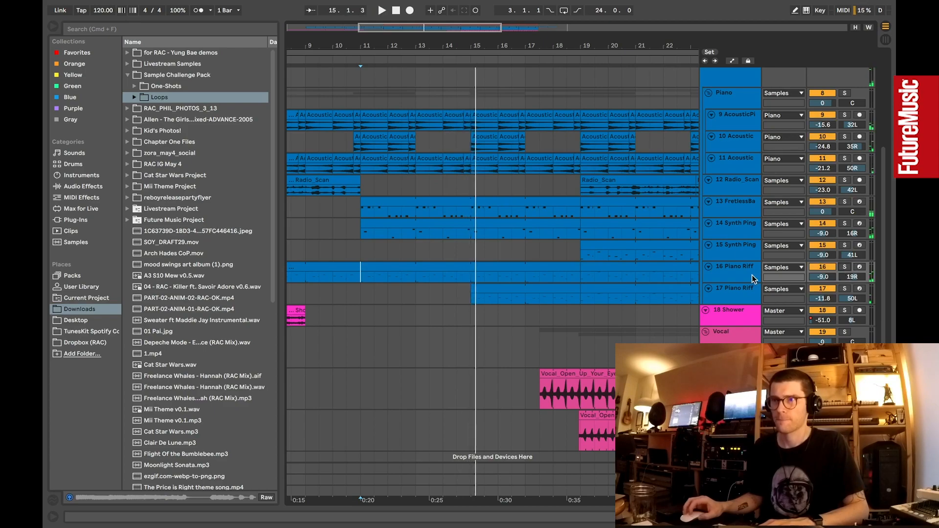
Step: Solo the 17 Piano Riff track from bar 15, add track 16 to the solo to hear both, and clear the solos
left_click(845, 289)
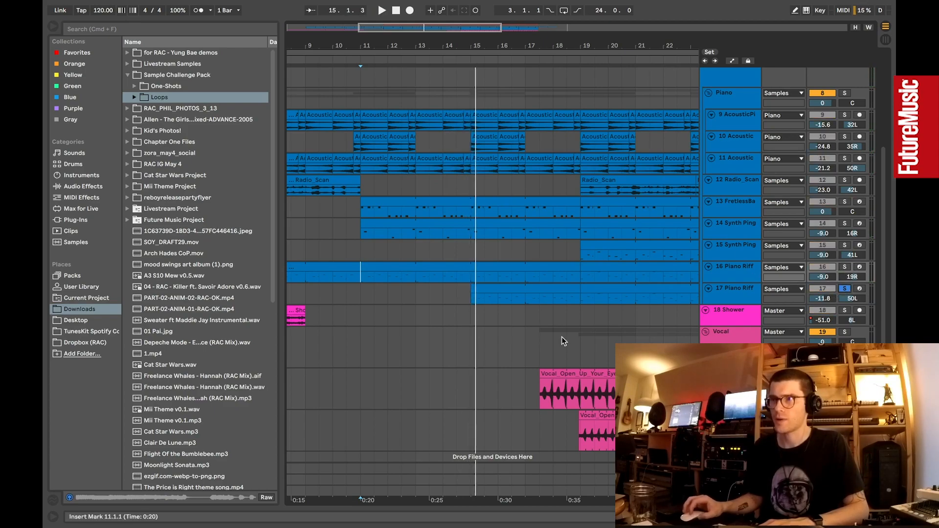
key("space")
left_click(472, 303)
left_click(740, 296)
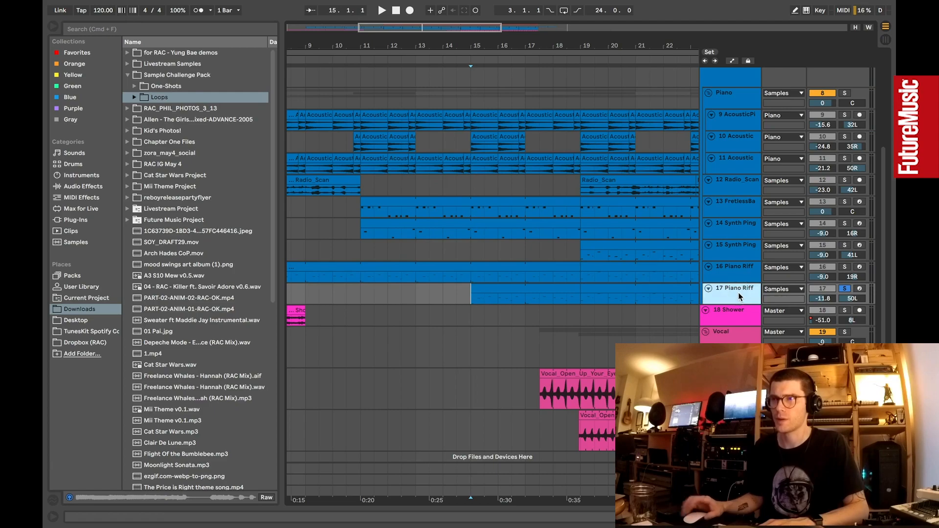
key("space")
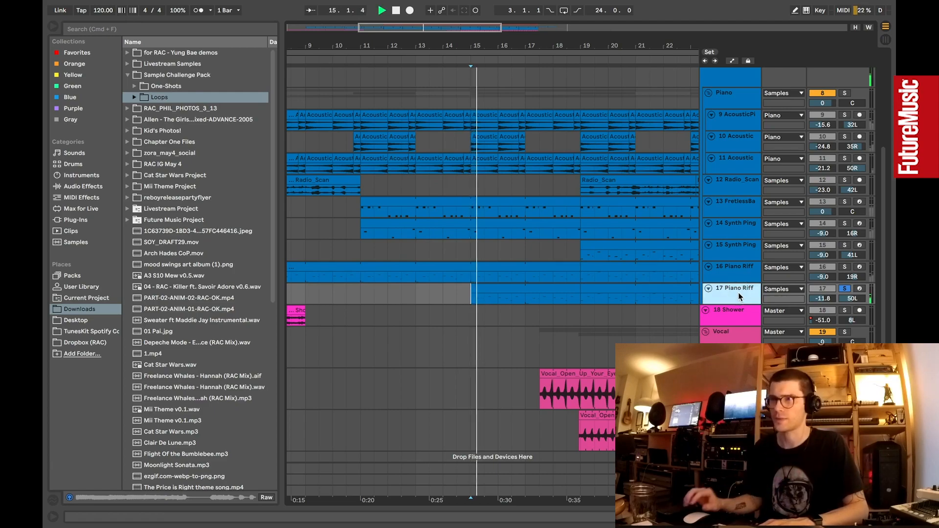
left_click(845, 268)
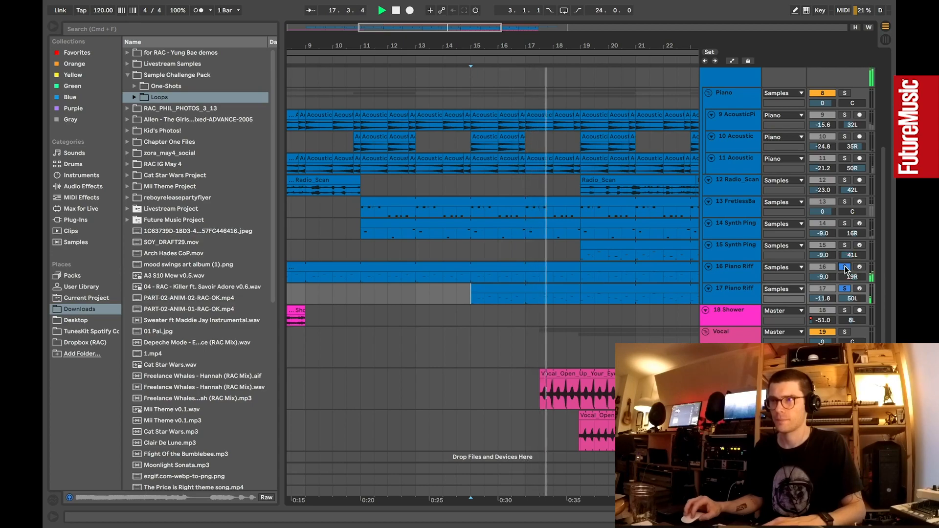
left_click(846, 269)
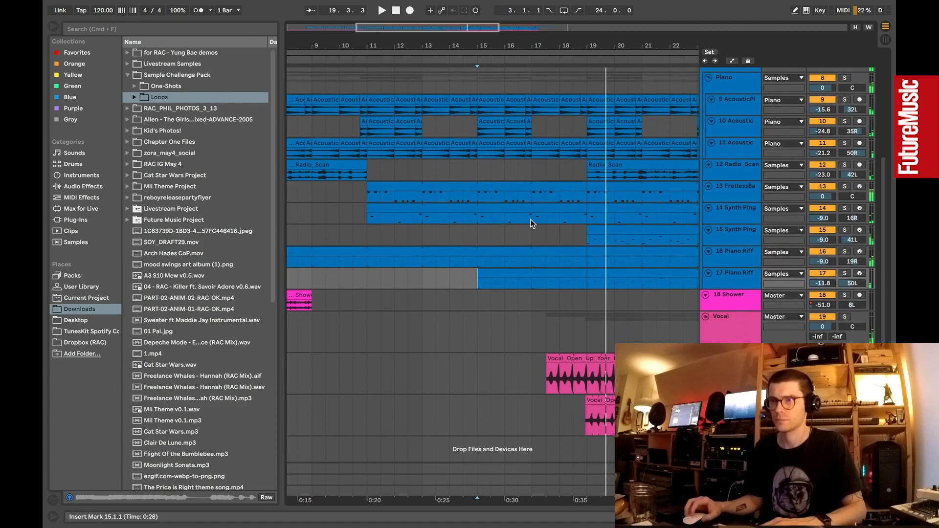
Step: Solo the 13 FretlessBa track and listen to it from bar 11
scroll(530, 221, "up", 5)
scroll(530, 221, "left", 1)
scroll(515, 235, "down", 1)
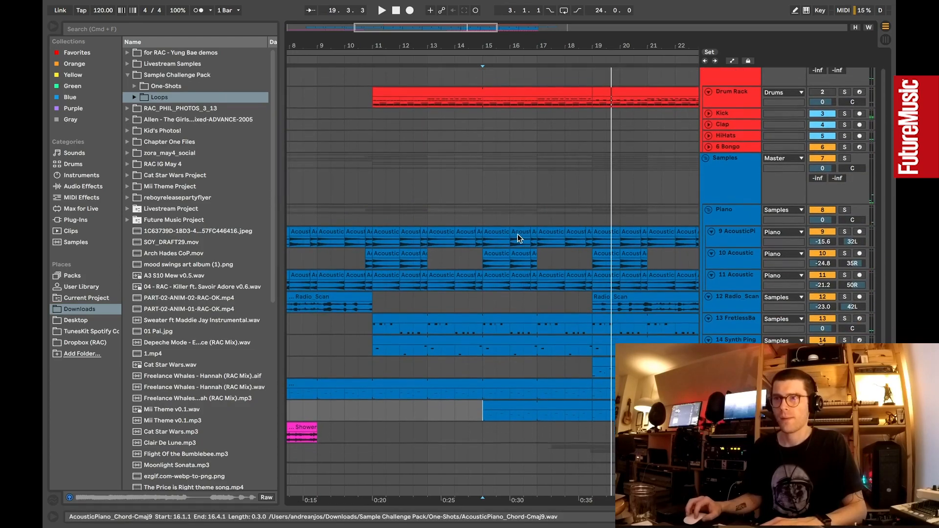
left_click(788, 321)
left_click(844, 313)
left_click(736, 313)
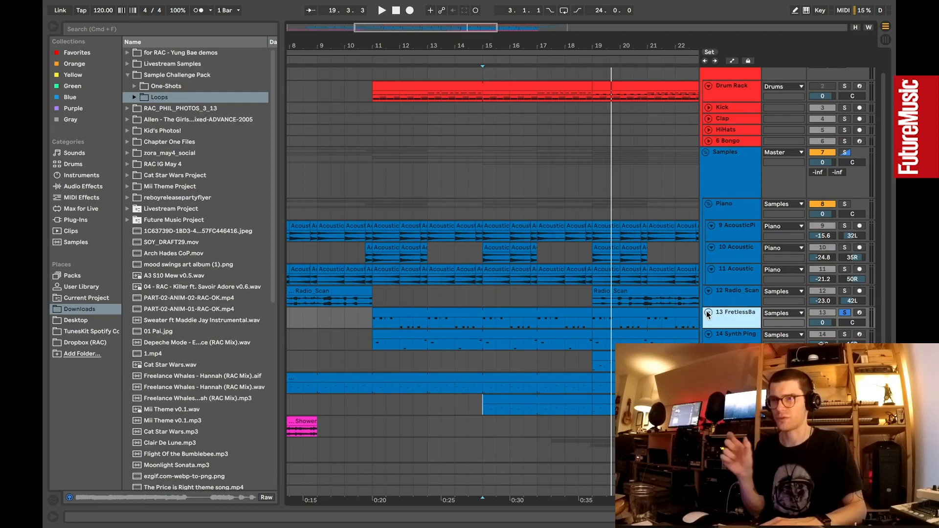
left_click(373, 324)
key("space")
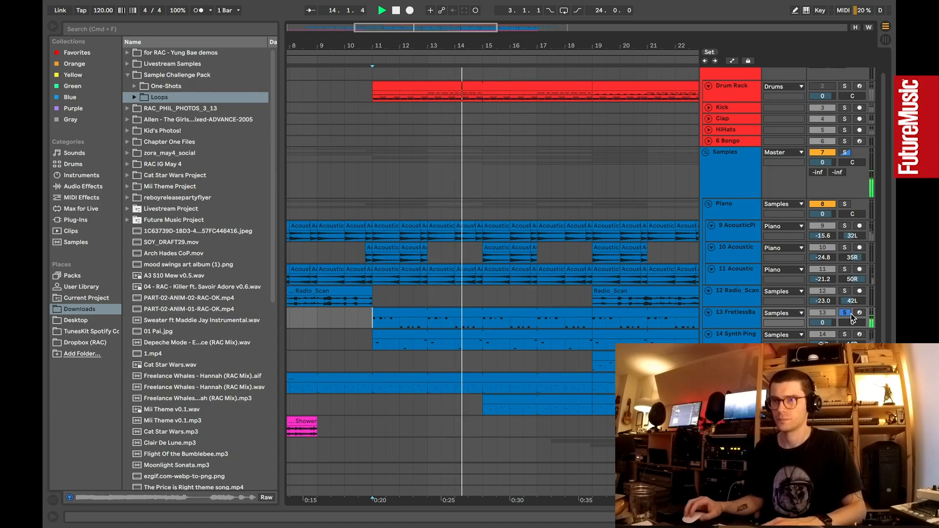
key("space")
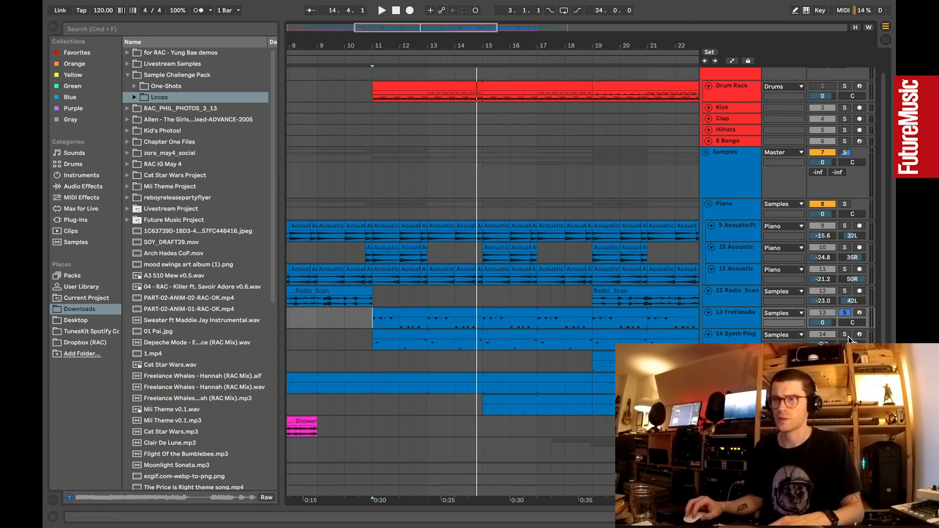
Step: Add the 14 Synth Ping track to the solo and listen to it with track 13 from bar 11
left_click(844, 335)
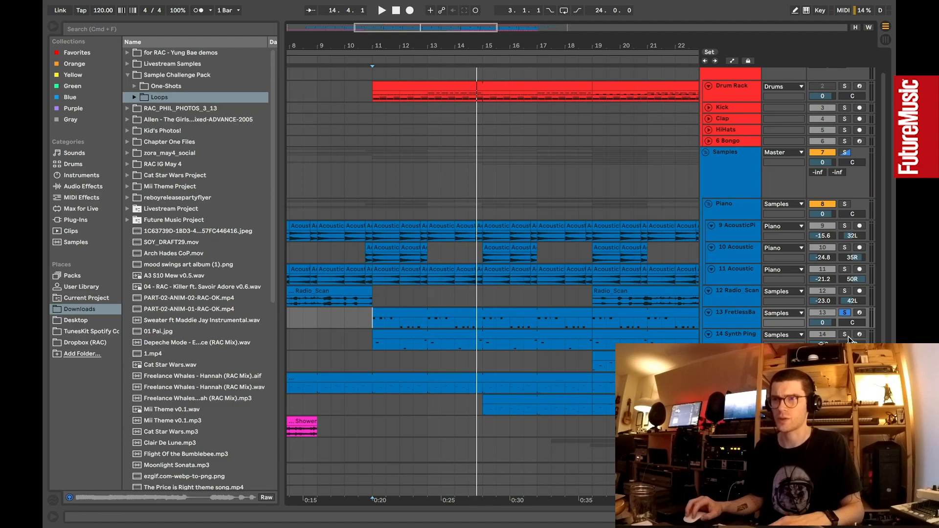
left_click(751, 334)
key("space")
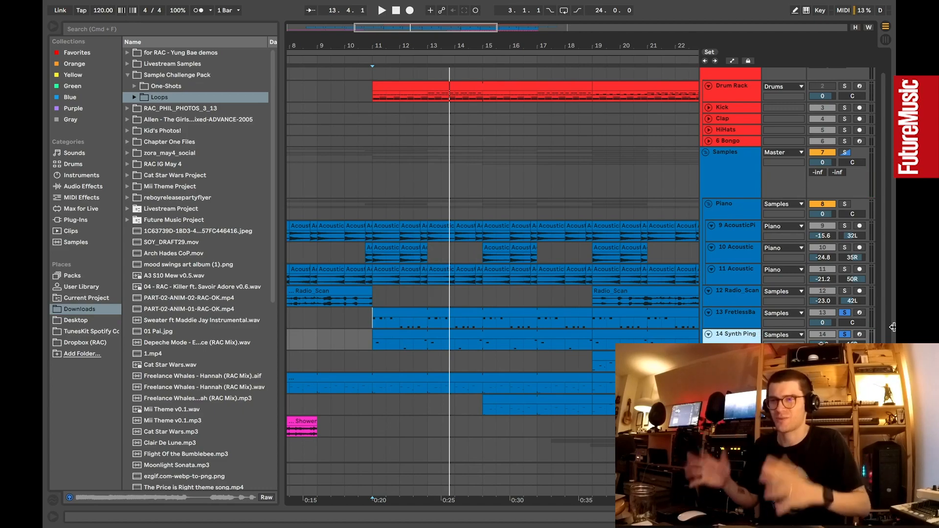
Step: Clear the solos on tracks 13 and 14 and play the full mix from bar 11 past bar 12
left_click(849, 318)
key("space")
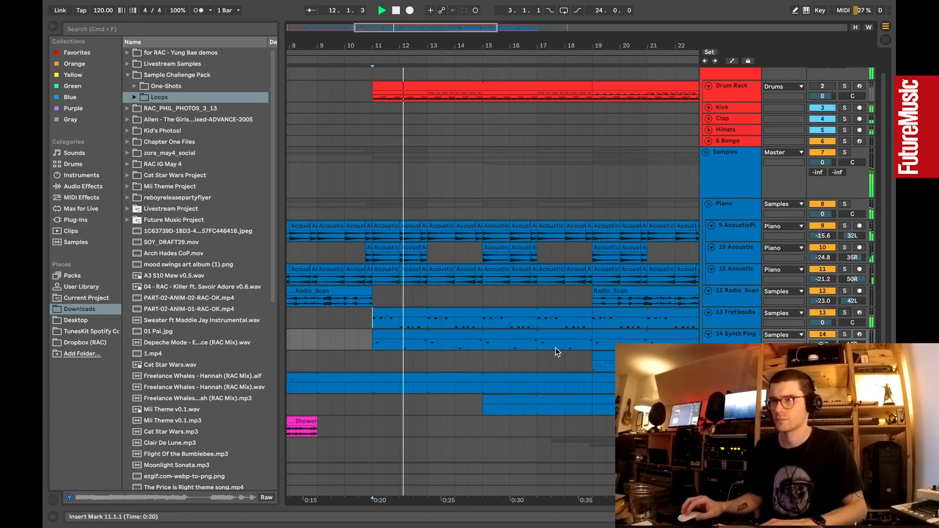
key("space")
Step: Solo tracks 13 and 14 together with the Drums group, listen past bar 18, and clear the solos
left_click(844, 313)
scroll(805, 257, "up", 2)
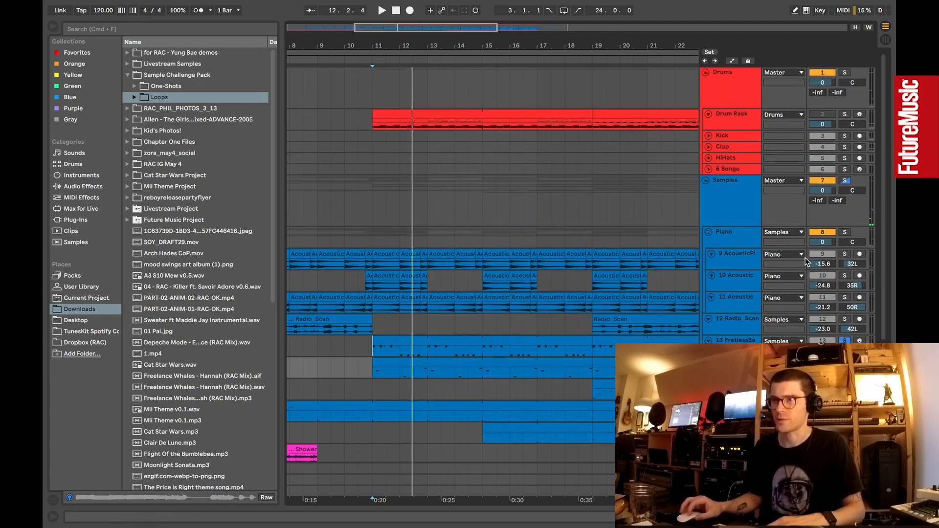
key("space")
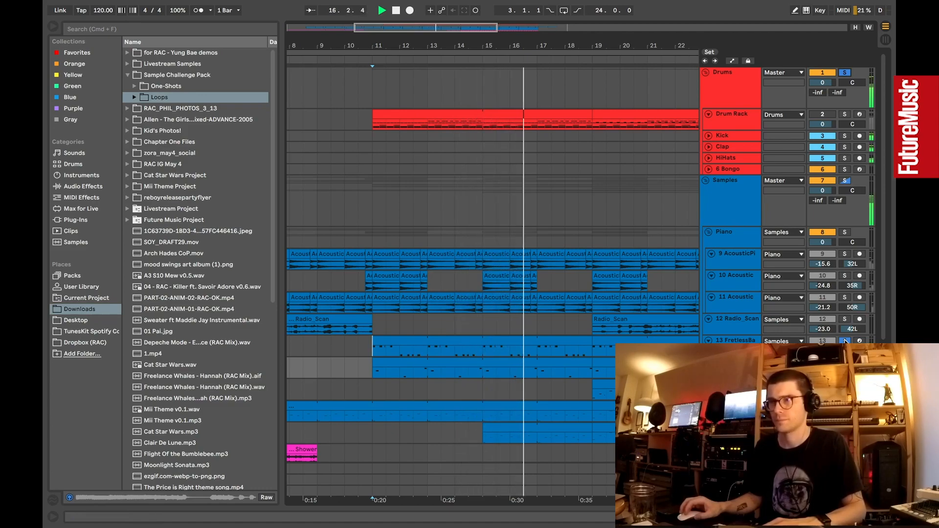
scroll(505, 331, "down", 5)
scroll(506, 330, "up", 4)
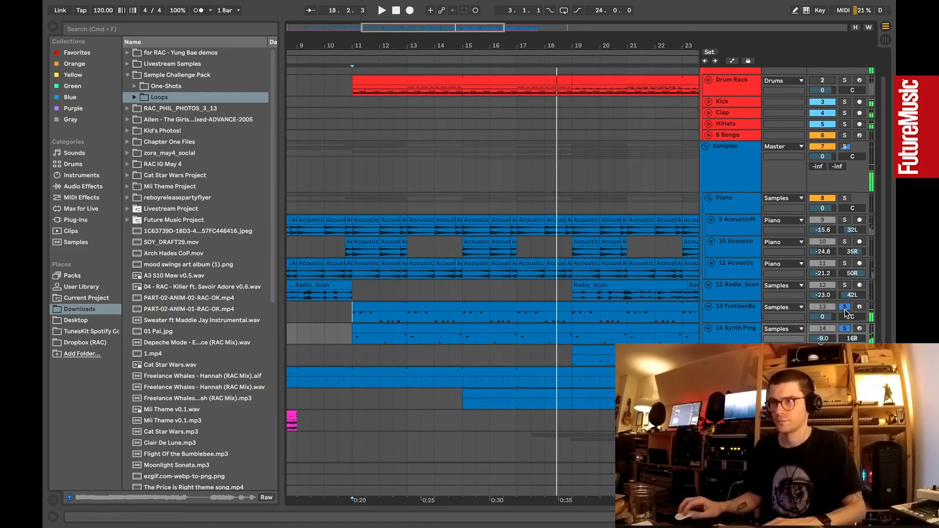
scroll(660, 325, "right", 3)
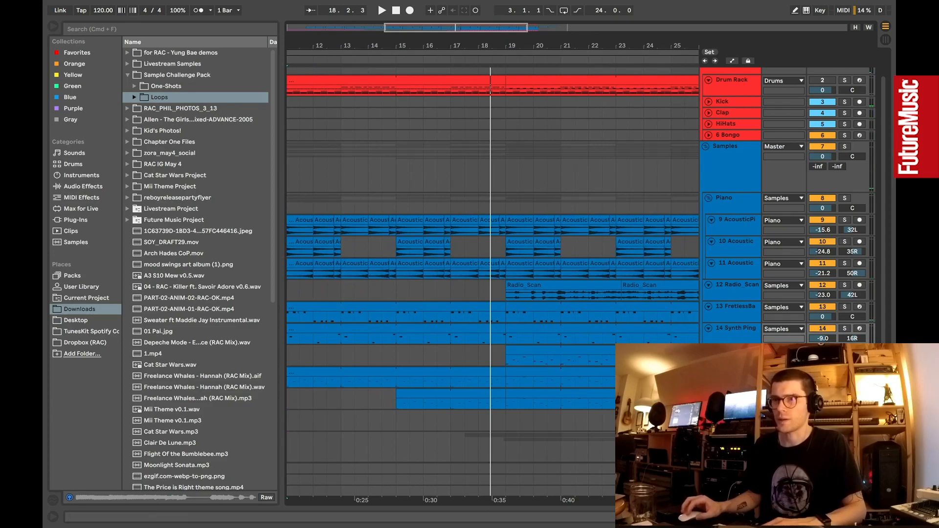
Step: Solo the 15 Synth Ping track, listen to it from bar 19, and clear the solo
left_click(742, 349)
left_click(845, 350)
scroll(531, 314, "down", 3)
scroll(530, 313, "right", 3)
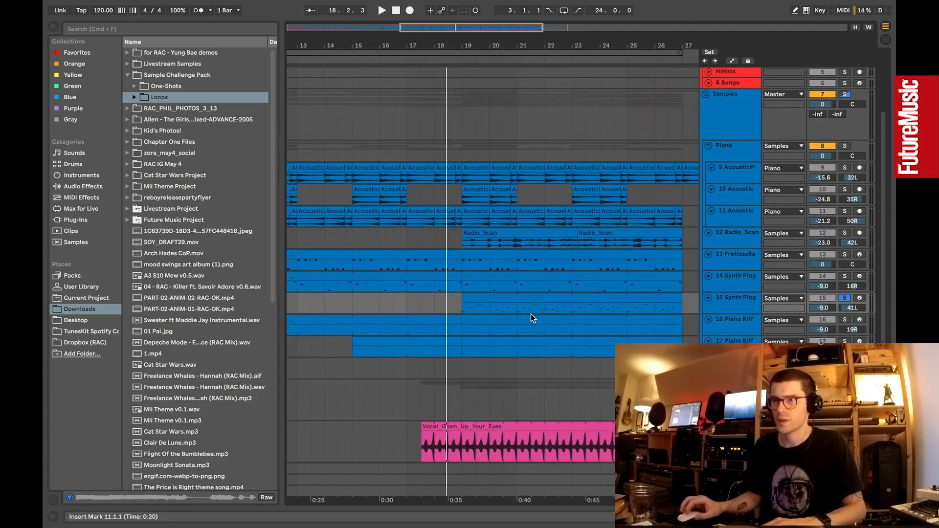
left_click(444, 310)
key("space")
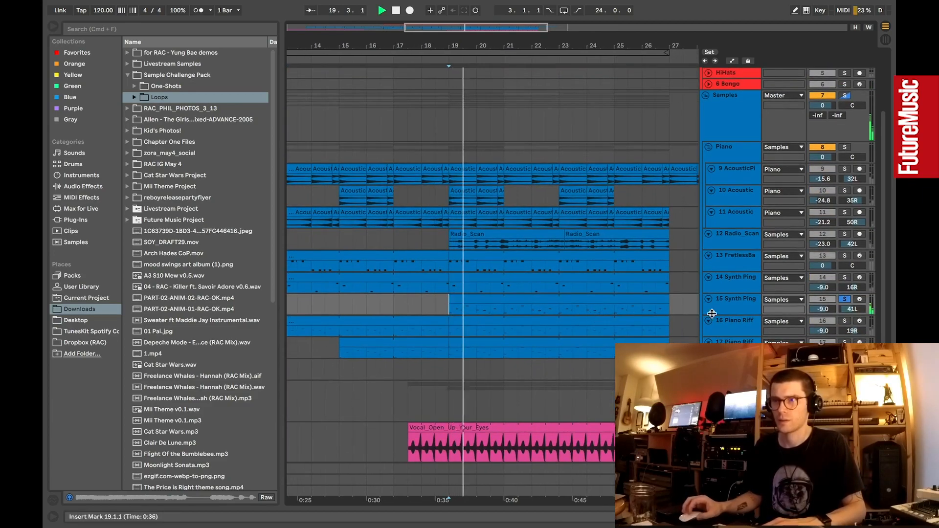
left_click(844, 298)
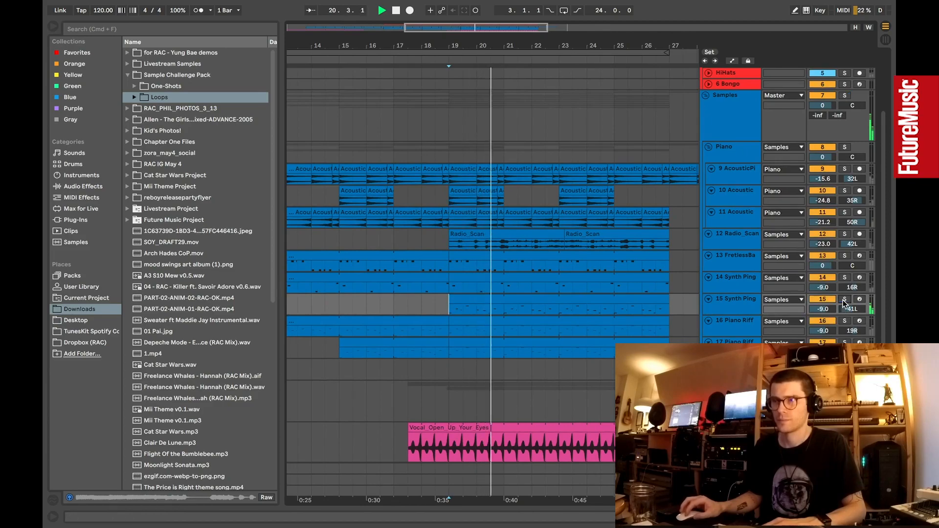
Step: Play from bar 19, solo tracks 15, 16 and 17 to hear them together, and clear the solos
left_click(425, 306)
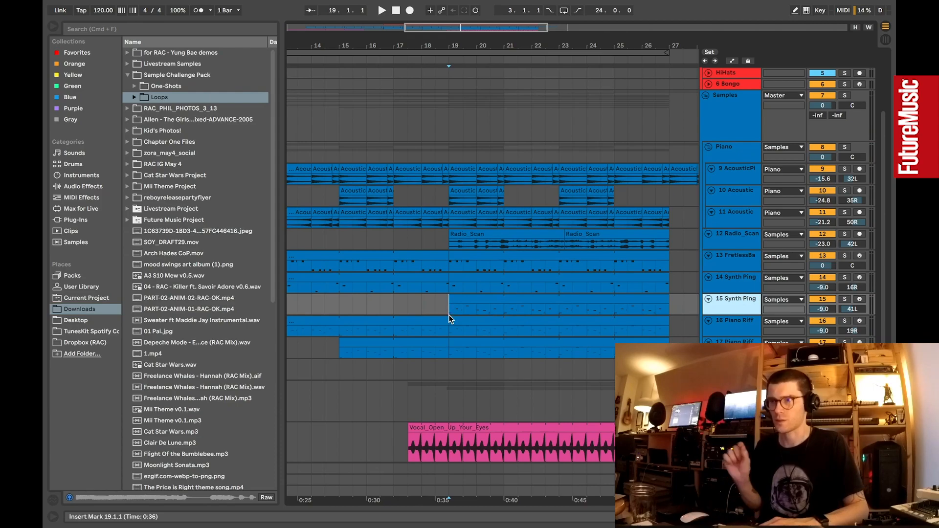
key("space")
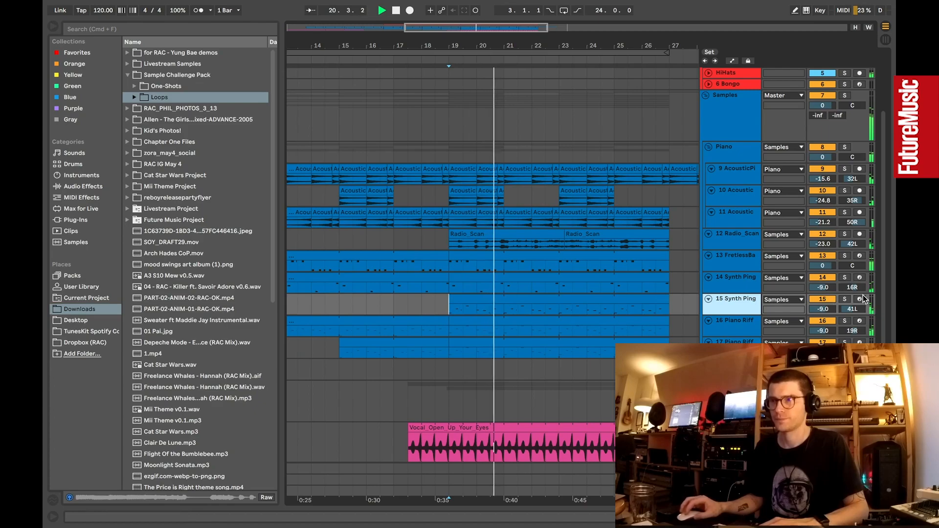
left_click(845, 299)
left_click(844, 321)
left_click(844, 342)
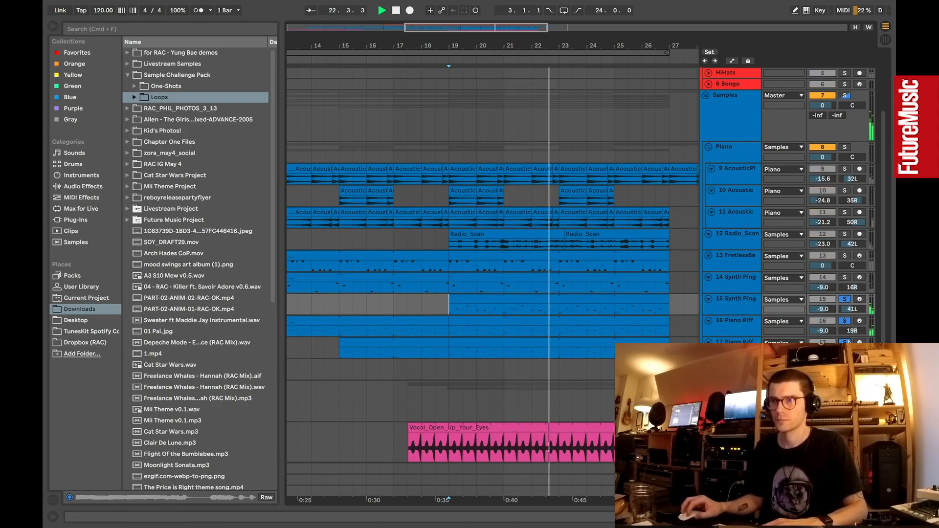
left_click(847, 342)
scroll(563, 320, "left", 5)
scroll(563, 321, "up", 4)
key("space")
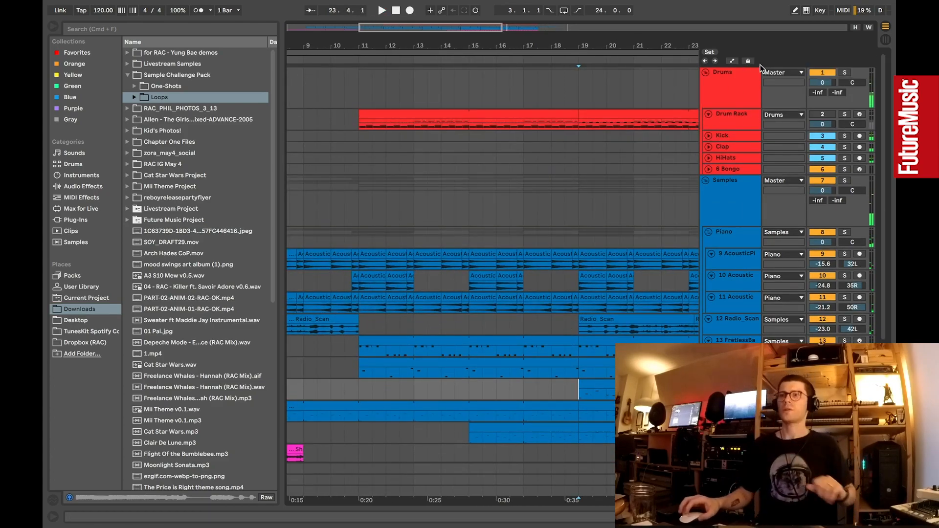
Step: Solo the Drums group and delete the 6 Bongo track from it
left_click(845, 72)
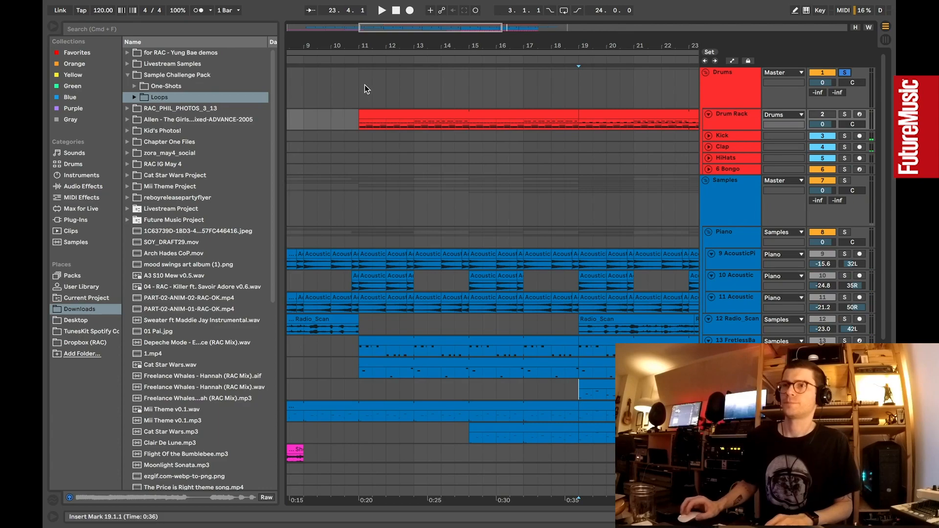
left_click_drag(410, 49, 410, 88)
left_click(740, 124)
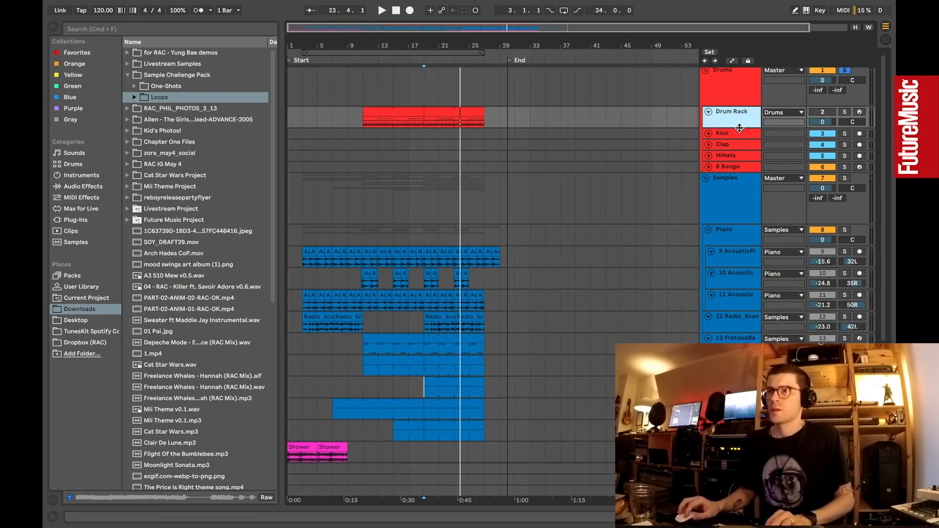
left_click(738, 137)
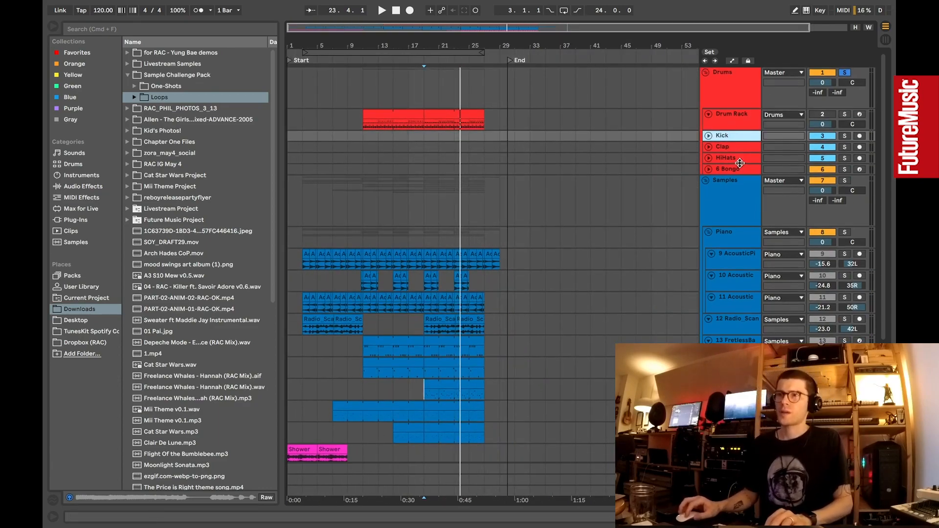
left_click(728, 169)
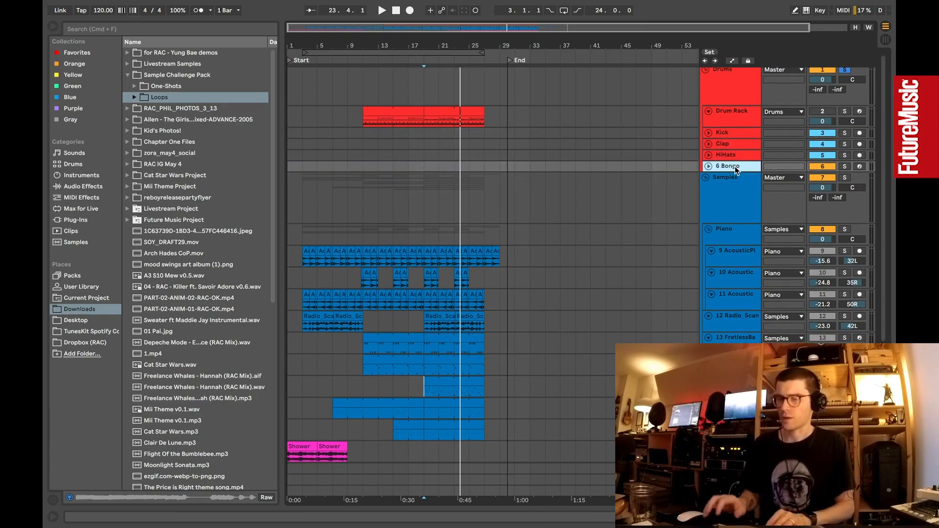
key("Delete")
Step: Unfold and enlarge the Kick, Clap and HiHats tracks and zoom the arrangement in on the drum clip
left_click(736, 131)
left_click(723, 100)
left_click(730, 115)
left_click(732, 133)
left_click(729, 153, "shift")
left_click_drag(731, 158, 729, 227)
left_click_drag(383, 48, 383, 74)
Step: Show the devices of the Drum Rack track and play the soloed drums from bar 11
left_click(748, 111)
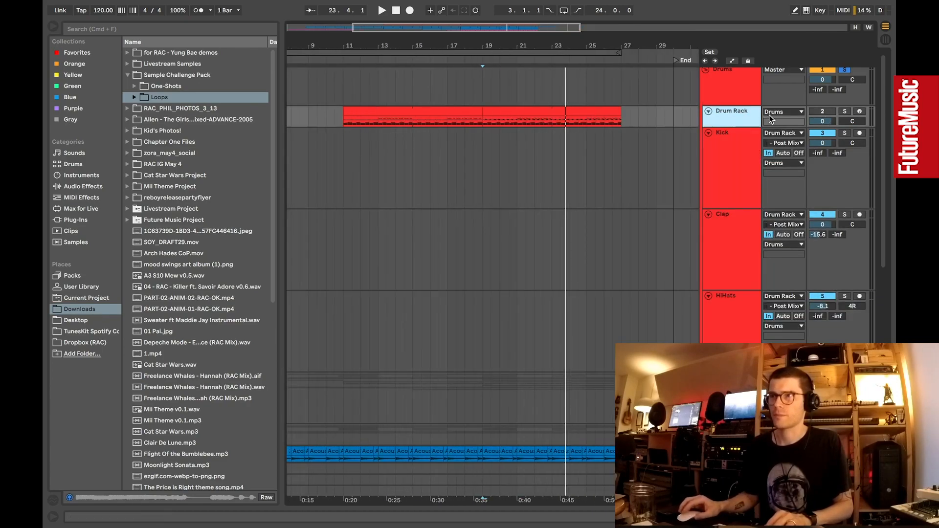
scroll(515, 144, "up", 1)
left_click_drag(403, 508, 402, 390)
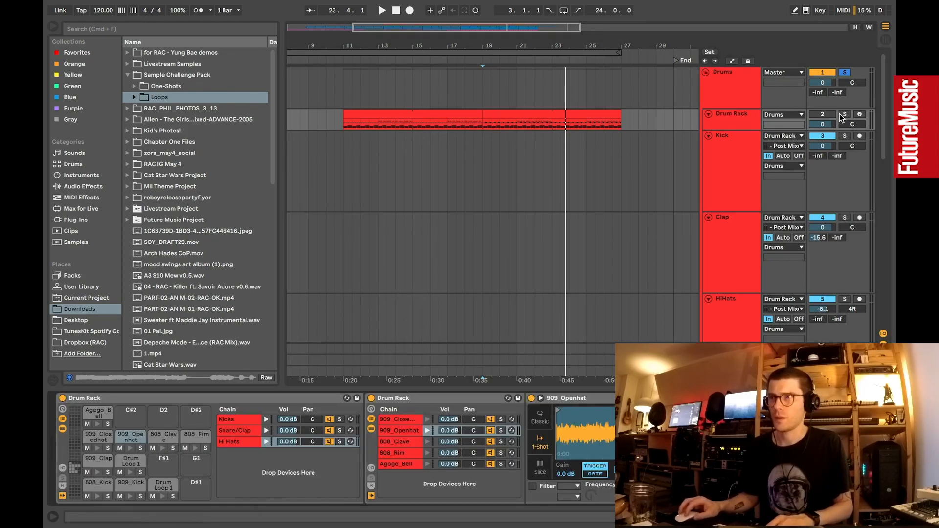
key("space")
left_click(341, 124)
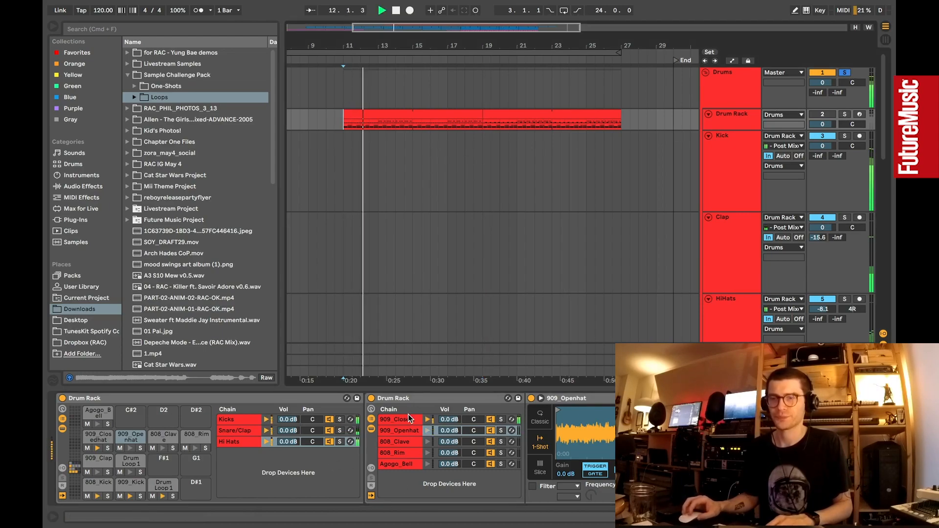
key("space")
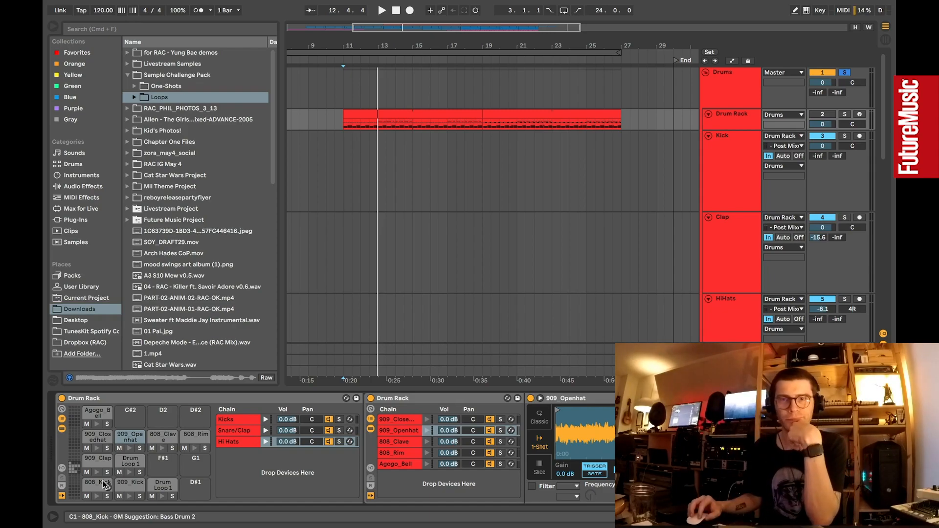
Step: Audition the 808_Kick, 909_Kick and lower Drum Loop 1 pads in the Drum Rack
left_click(95, 496)
left_click(130, 497)
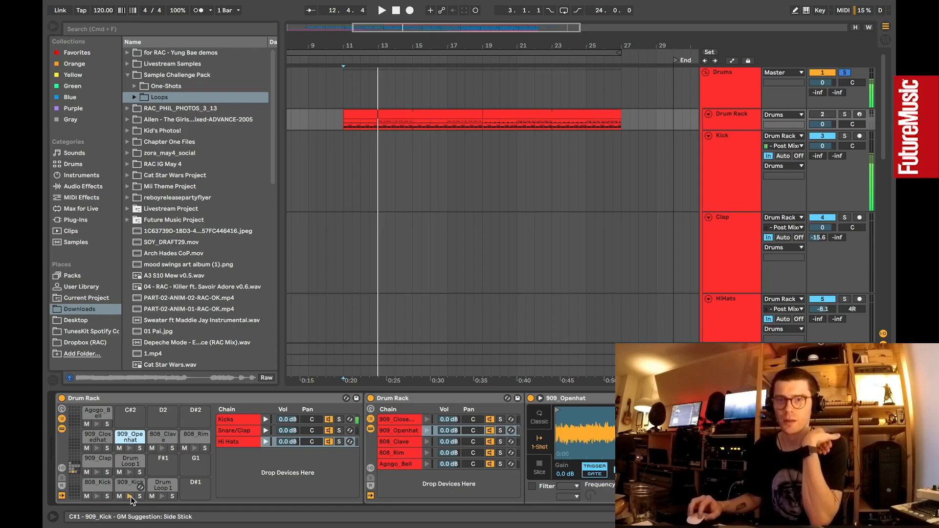
left_click(163, 496)
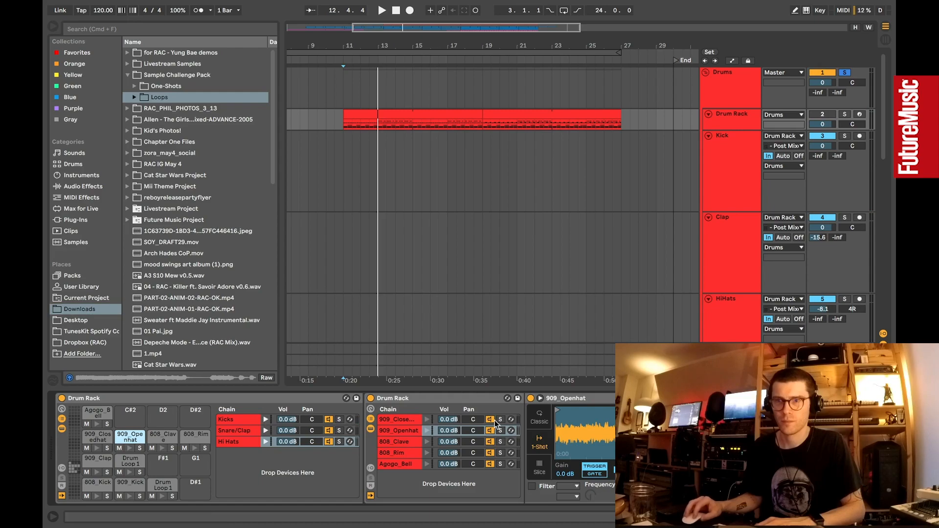
Step: Solo the Kicks chain of the Drum Rack, listen to it from bar 11, and clear the solo
left_click(339, 419)
key("space")
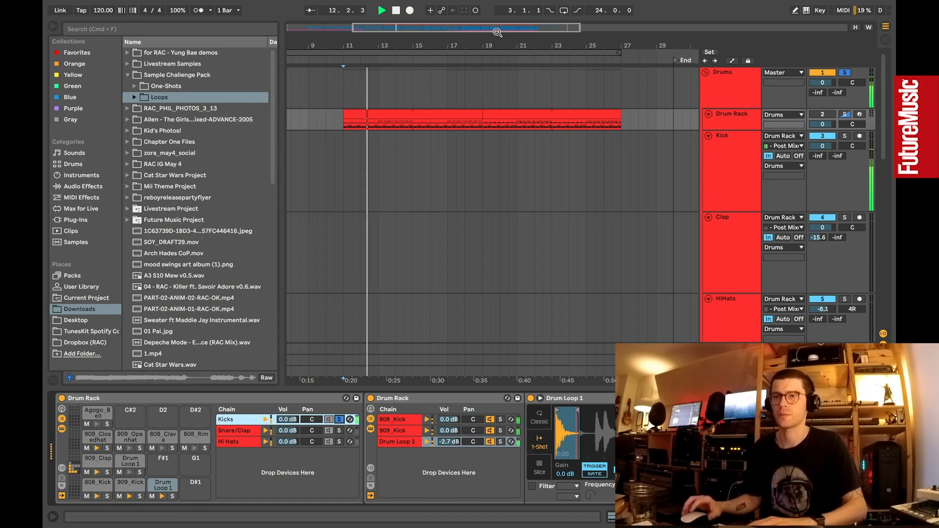
left_click(339, 420)
key("space")
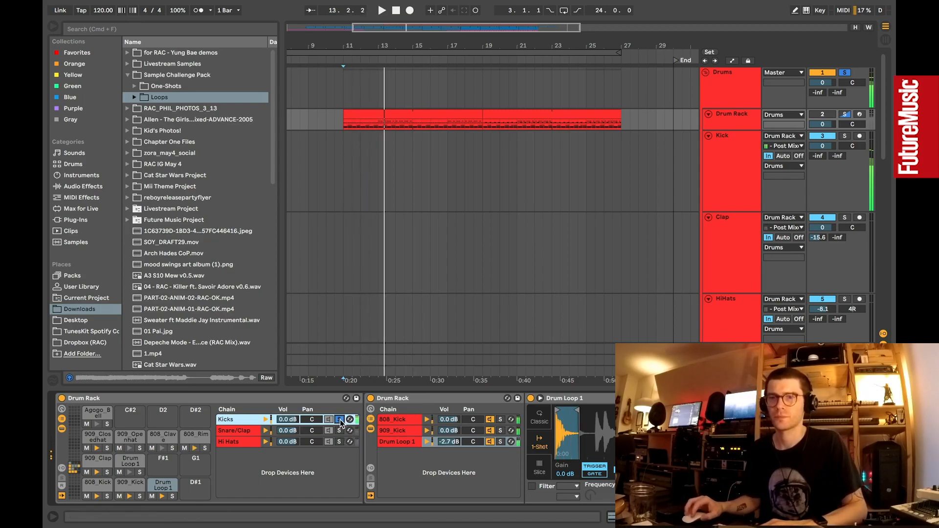
Step: Display the Snare/Clap chain, audition its 909_Clap pad, and look over the clap's device chain
left_click(248, 430)
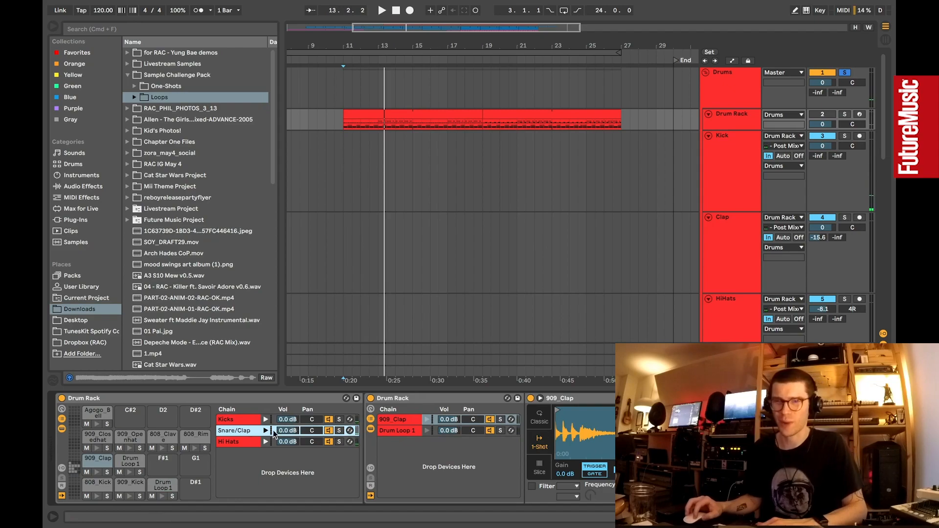
left_click(95, 459)
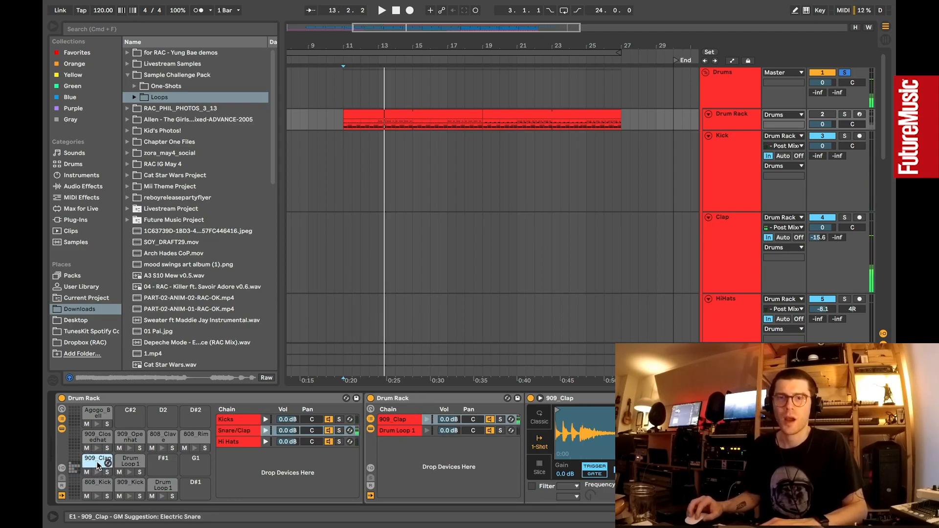
left_click(403, 421)
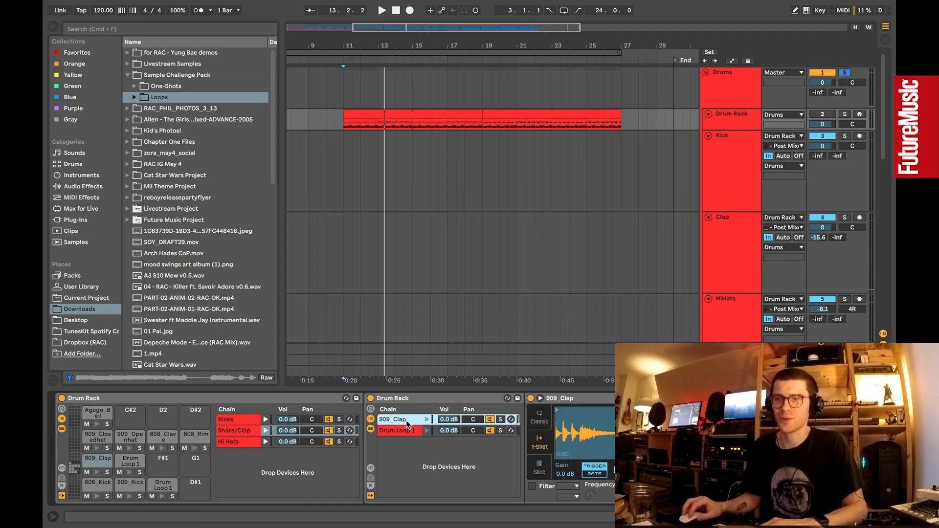
scroll(515, 431, "right", 5)
scroll(515, 430, "left", 5)
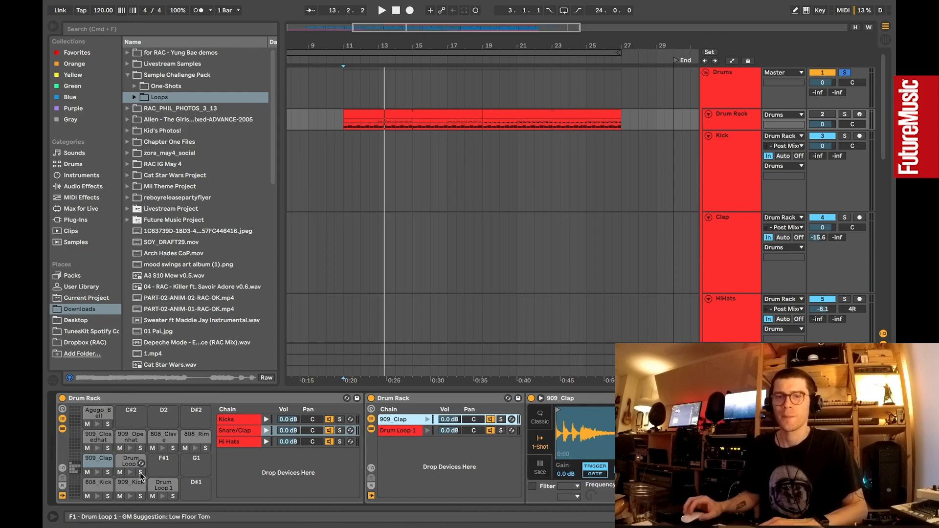
left_click(94, 459)
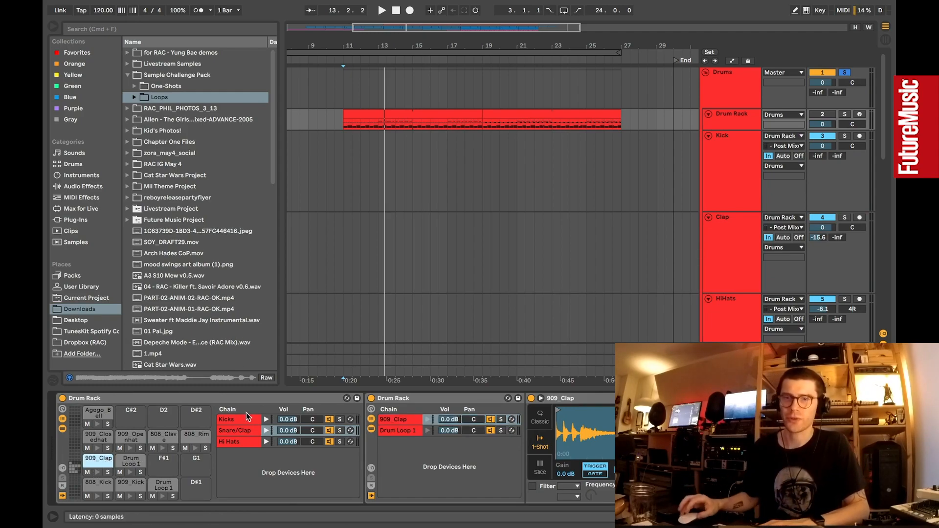
Step: Display the Kicks, Snare/Clap and Hi Hats chains of the Drum Rack in turn to compare their layers
left_click(236, 419)
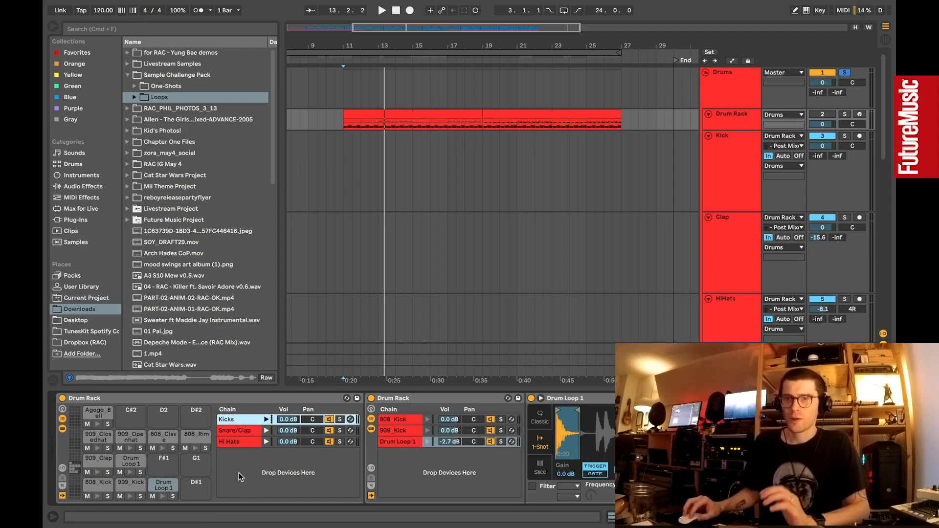
left_click(240, 429)
left_click(239, 421)
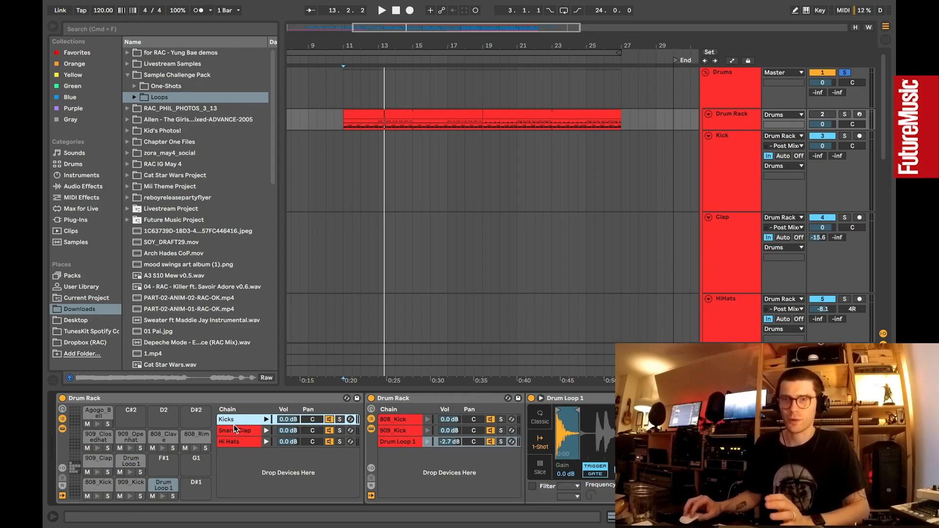
left_click(234, 430)
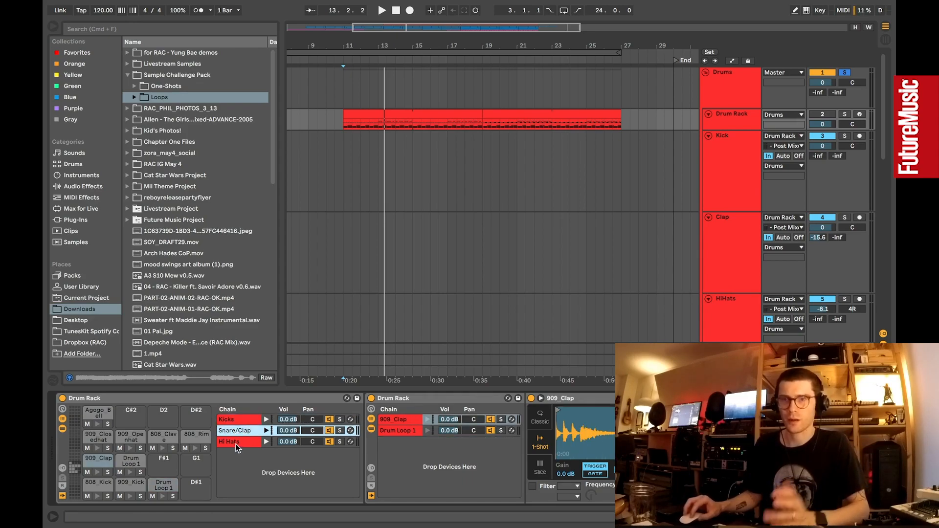
left_click(236, 443)
left_click(239, 421)
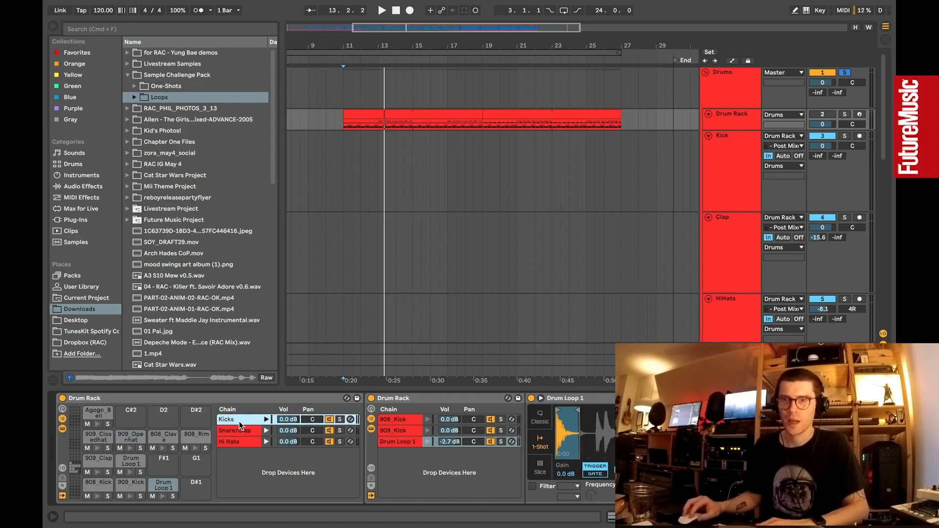
left_click(236, 432)
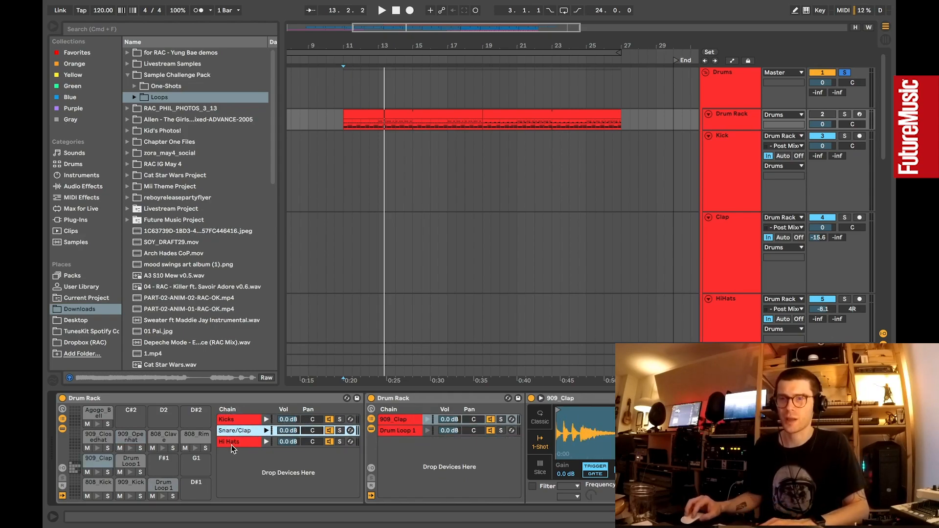
left_click(235, 442)
scroll(269, 431, "right", 5)
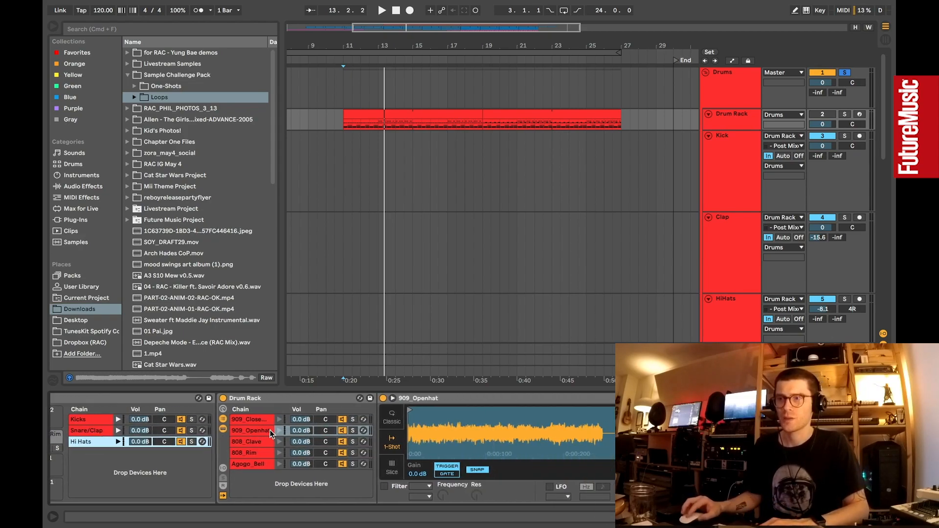
Step: Show the Kicks chain and look over the Drum Loop 1 layer's sample and EQ Eight
left_click(90, 419)
scroll(380, 436, "right", 3)
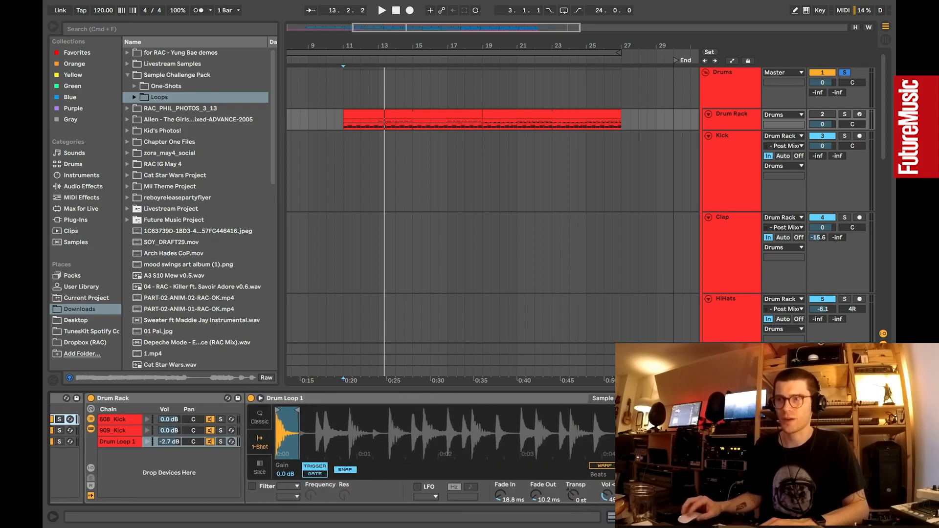
scroll(174, 428, "left", 4)
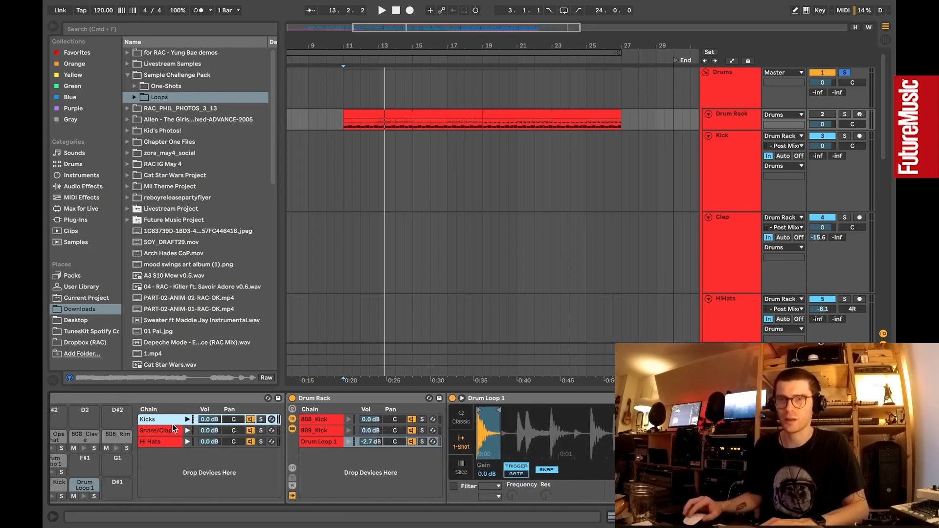
scroll(385, 447, "right", 5)
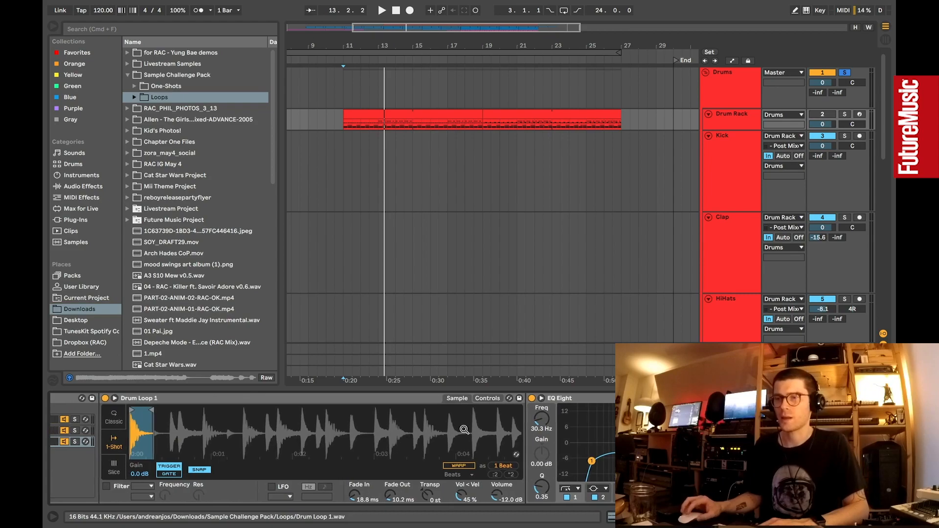
scroll(217, 442, "left", 5)
Step: Audition the Drum Loop 1 layer of the Kicks chain and review its trimmed sample and playback settings
scroll(216, 440, "left", 1)
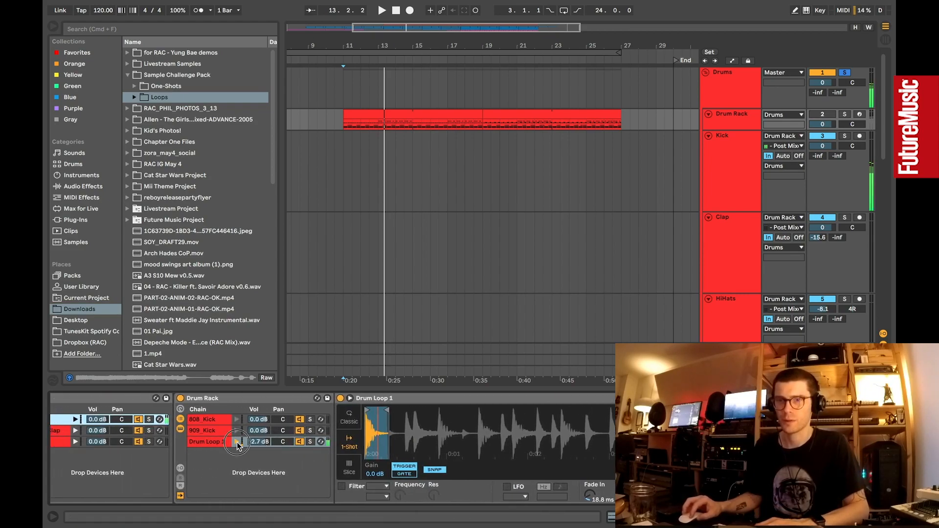
scroll(480, 422, "right", 5)
scroll(480, 422, "left", 6)
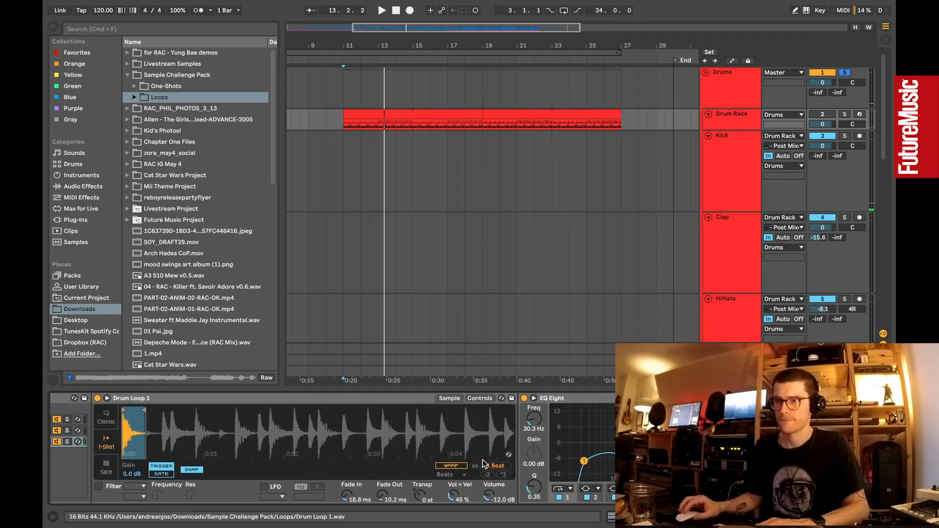
left_click(171, 442)
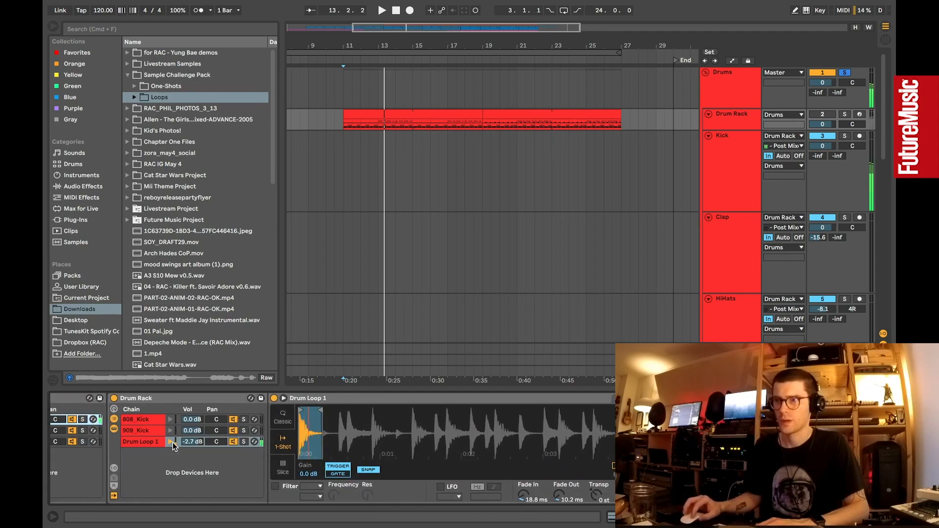
scroll(614, 448, "right", 5)
scroll(614, 447, "left", 3)
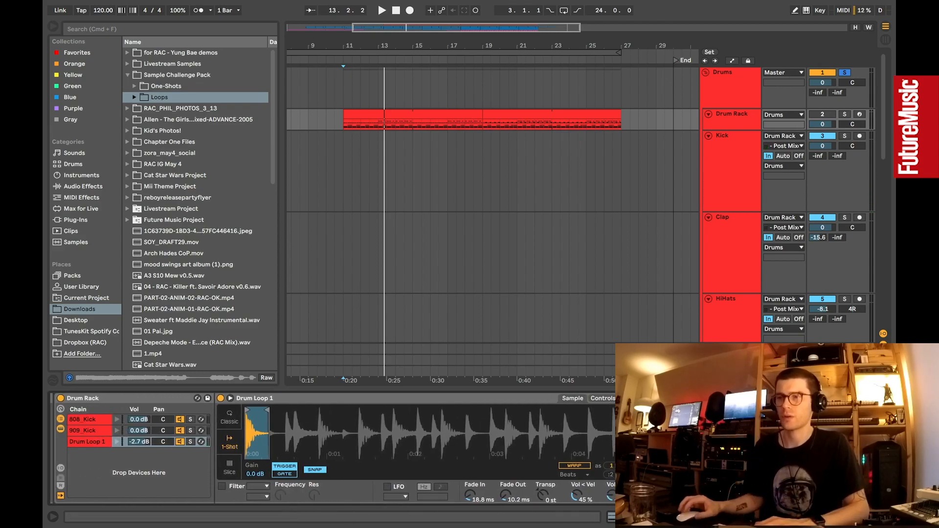
scroll(332, 448, "right", 3)
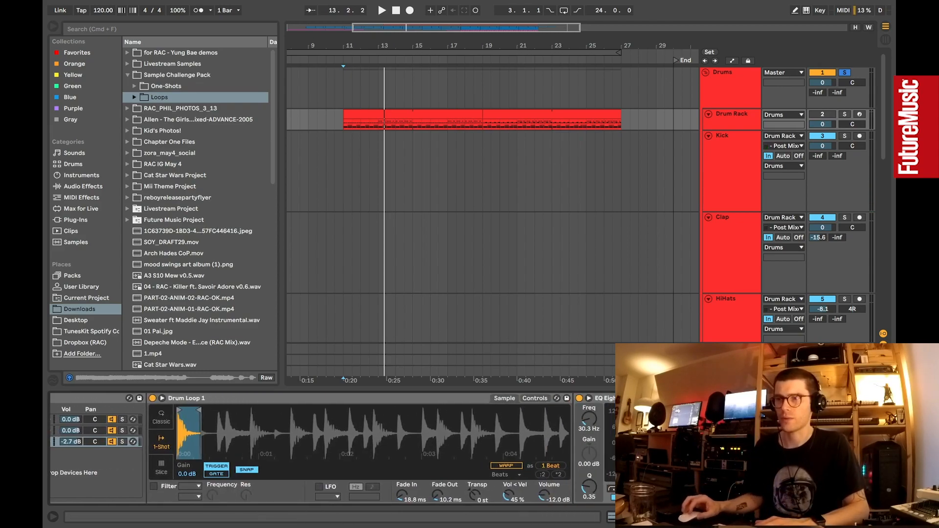
scroll(364, 418, "left", 10)
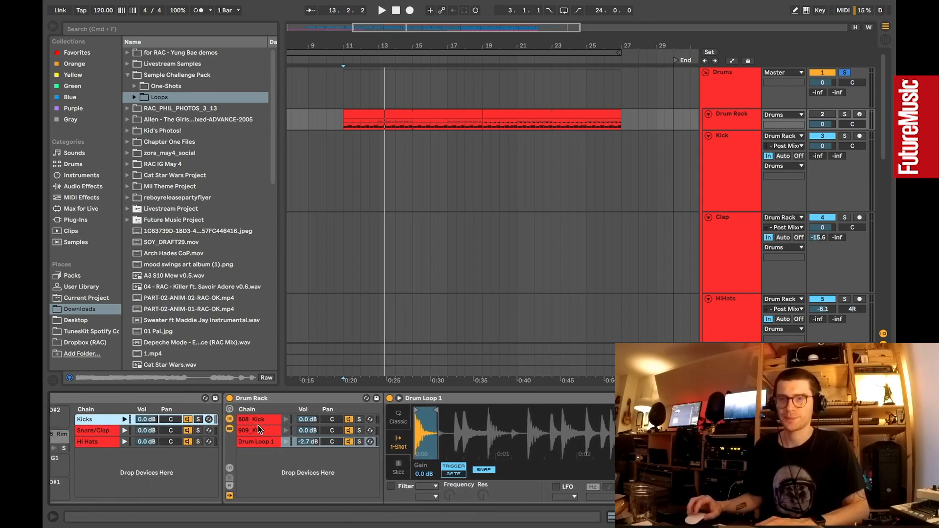
Step: Display the 909_Kick layer of the Kicks chain and look over its sample and EQ Eight
left_click(254, 432)
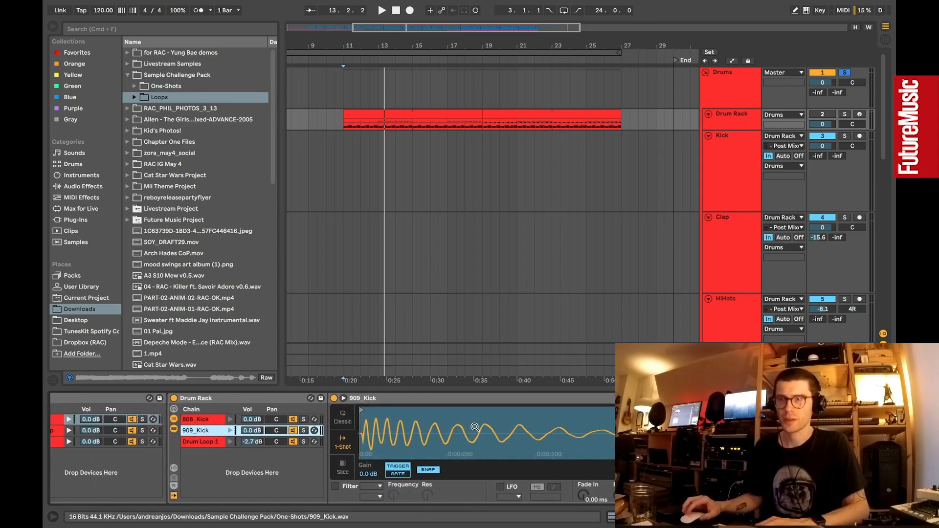
scroll(474, 427, "right", 9)
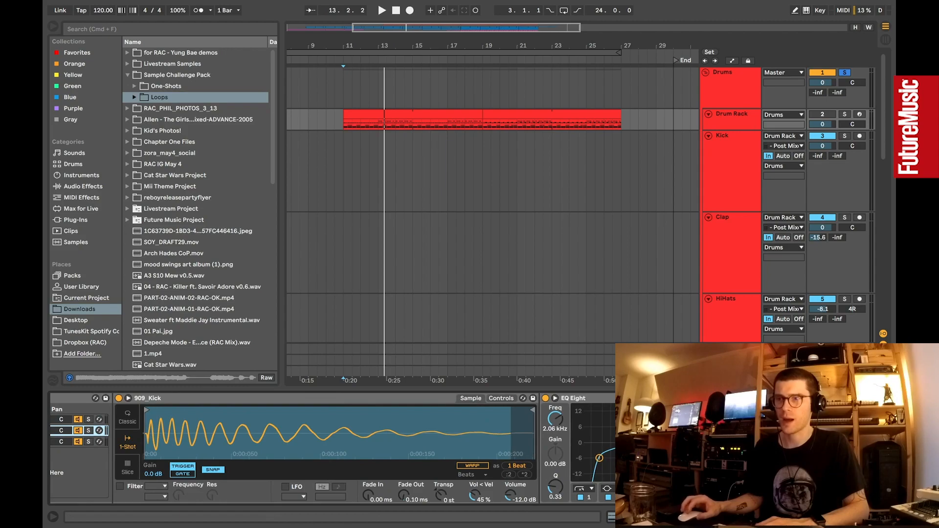
scroll(207, 421, "left", 9)
Step: Display the 808_Kick layer of the Kicks chain and audition it
left_click(206, 420)
scroll(250, 428, "left", 1)
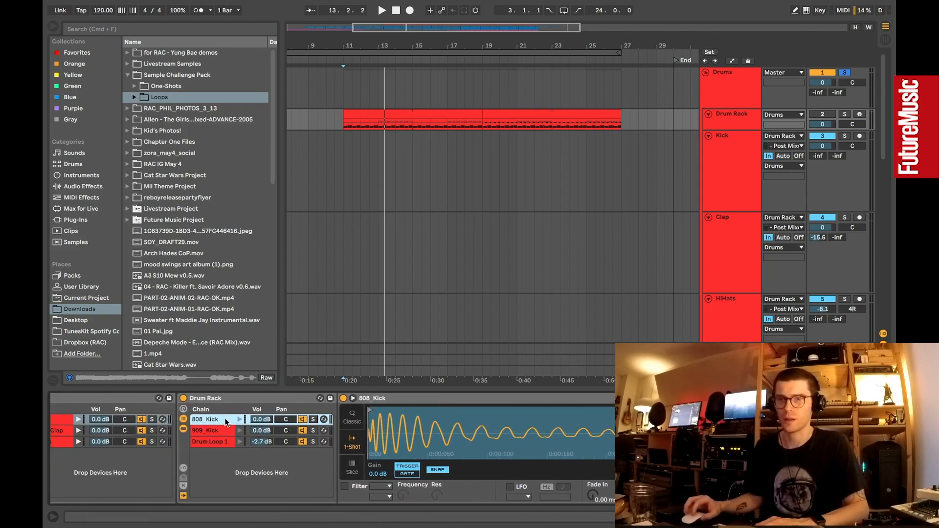
left_click(239, 419)
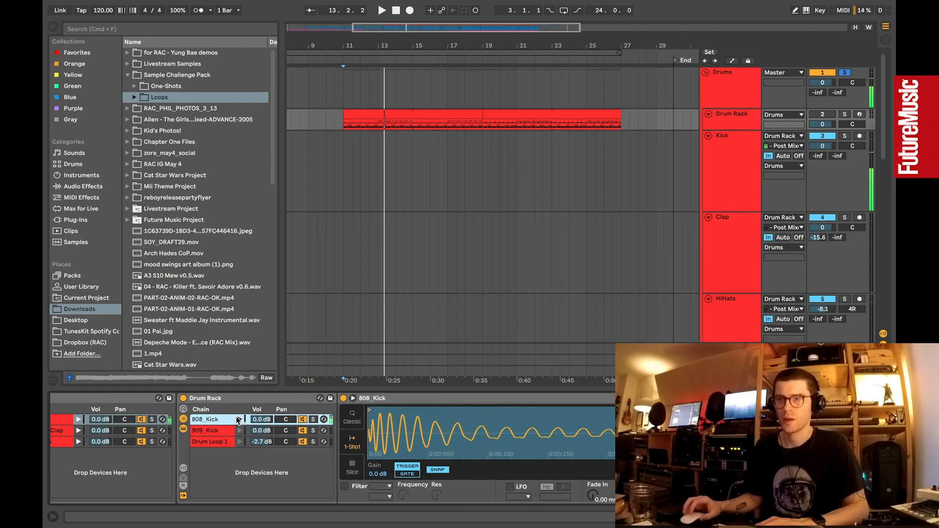
scroll(335, 412, "left", 5)
scroll(380, 405, "right", 3)
scroll(381, 406, "left", 3)
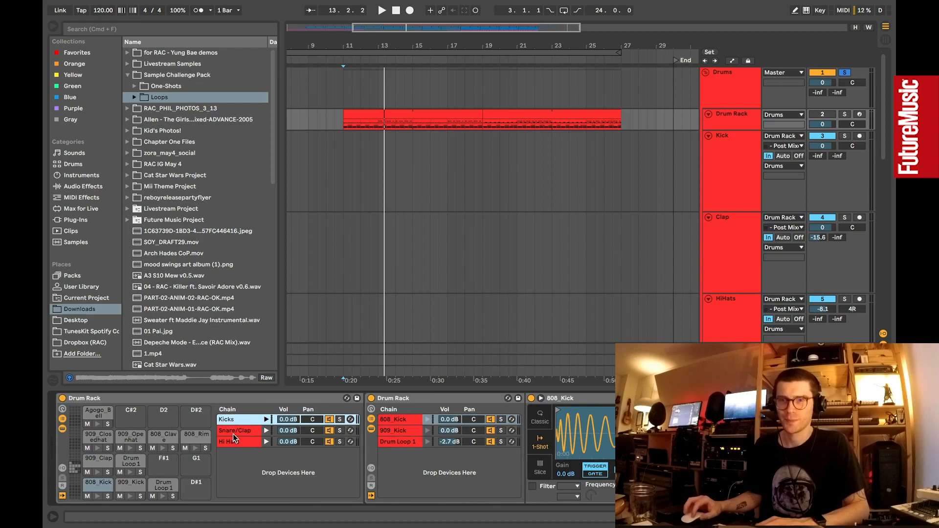
Step: Show the Snare/Clap chain, audition its 909_Clap layer, and look at the clap's sample
left_click(232, 431)
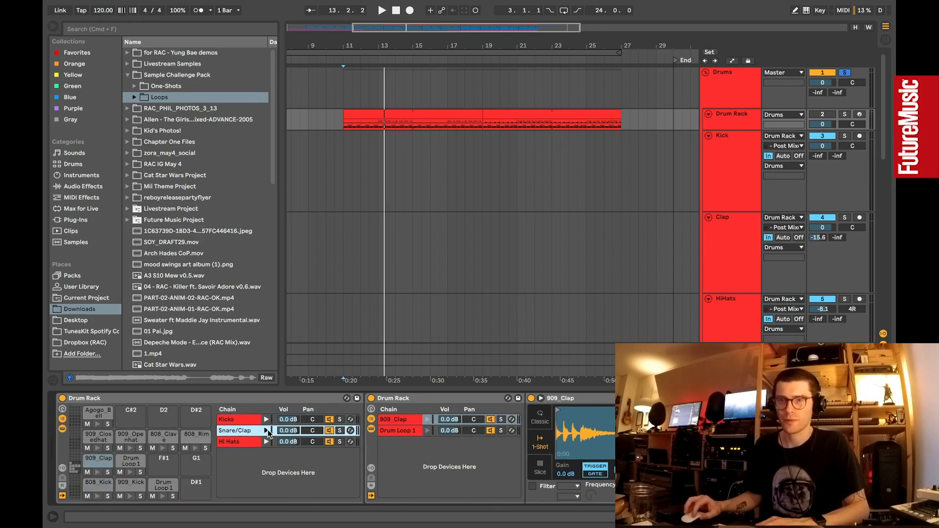
scroll(386, 426, "right", 3)
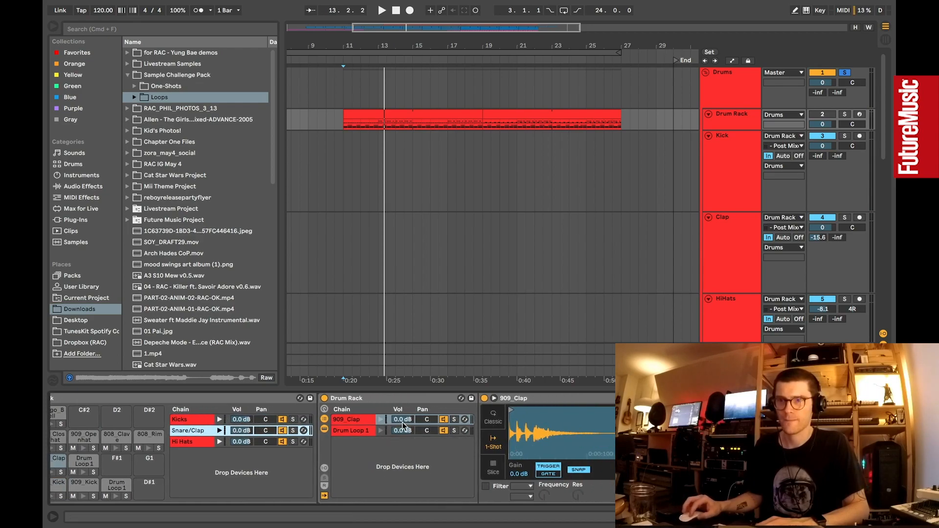
left_click(380, 419)
scroll(468, 404, "right", 6)
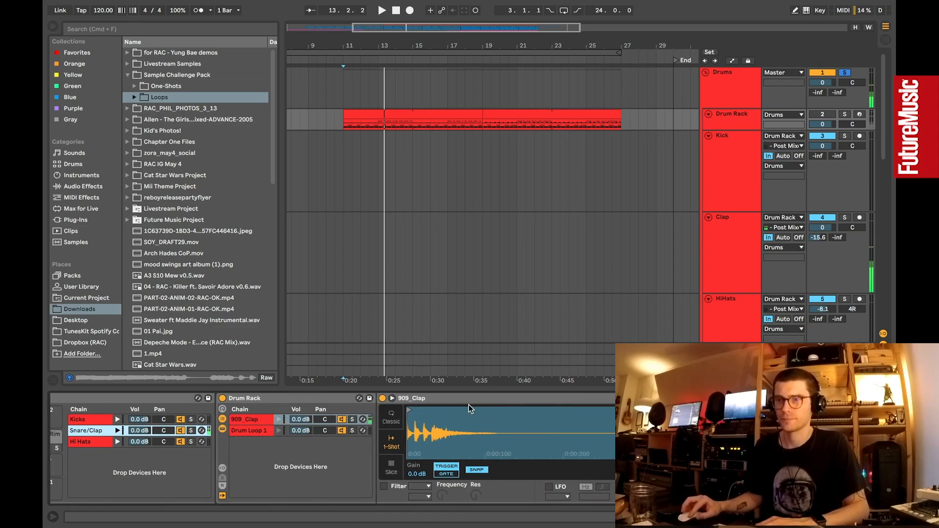
scroll(333, 450, "left", 10)
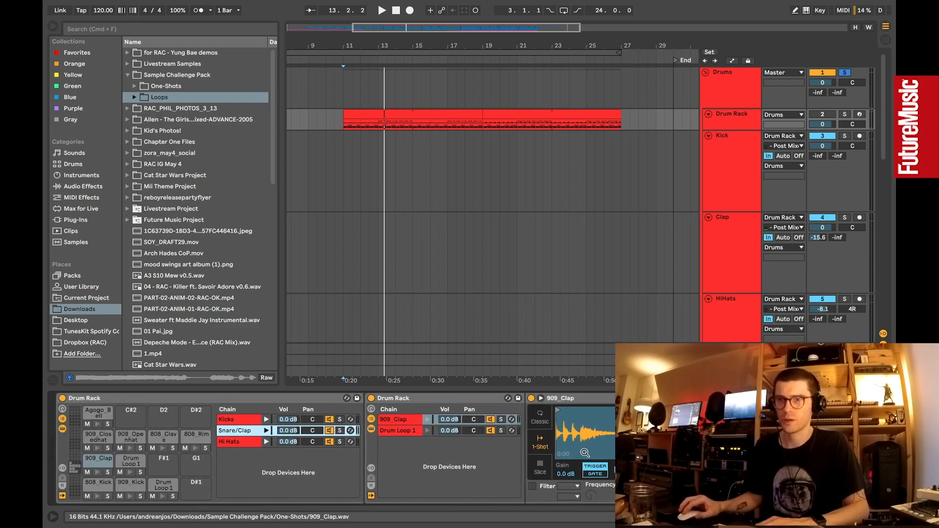
Step: Show the Hi Hats chain and audition its 909_Openhat, 808_Clave, 808_Rim, Agogo_Bell and 909_Closedhat layers
left_click(232, 442)
scroll(415, 436, "right", 7)
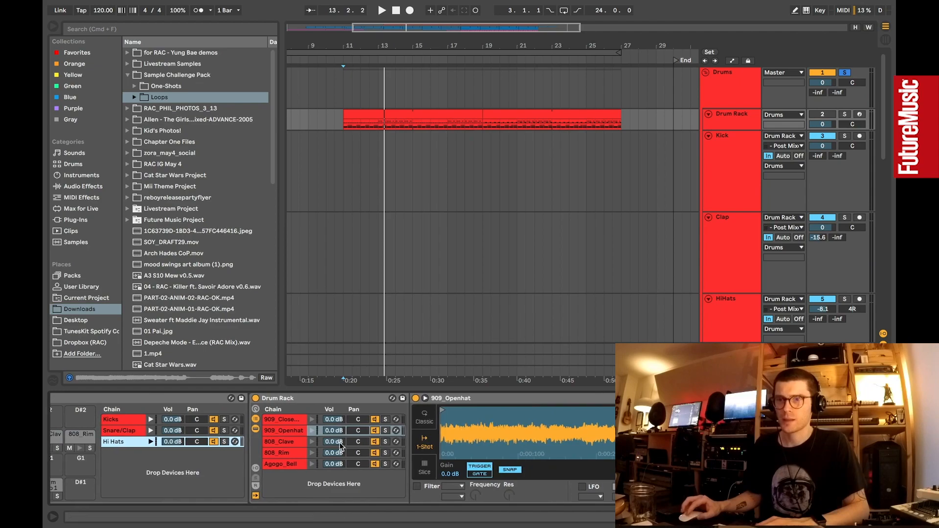
left_click(313, 431)
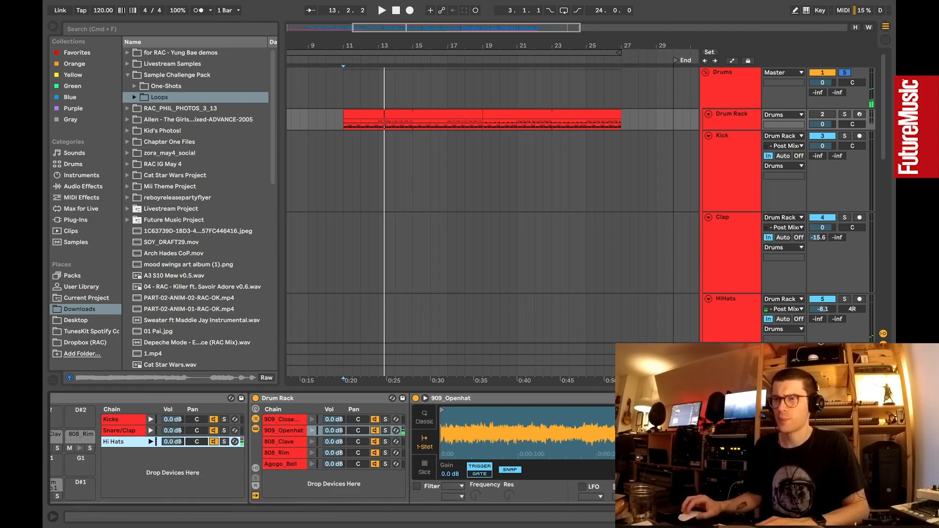
left_click(312, 441)
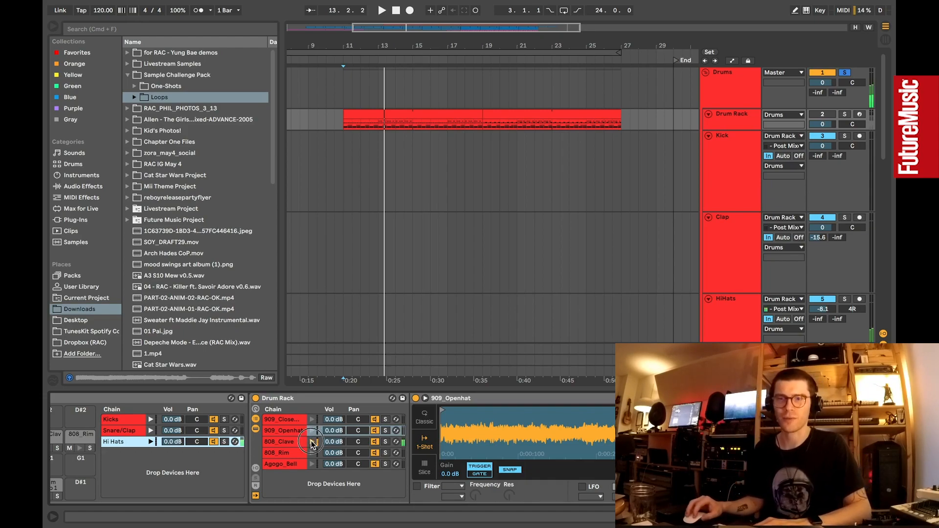
left_click(312, 453)
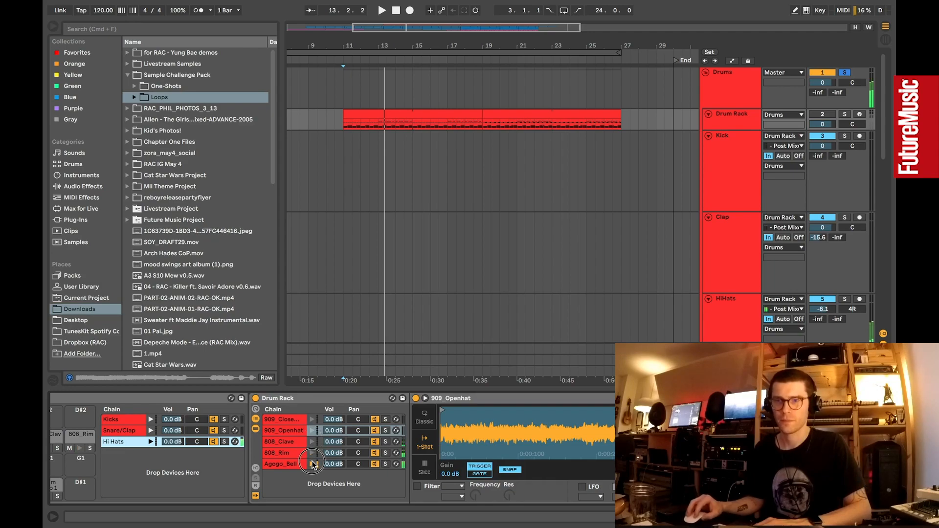
left_click(311, 419)
Step: Look over the Hi Hats layers and audition the Agogo_Bell pad in the Drum Rack
scroll(316, 435, "left", 5)
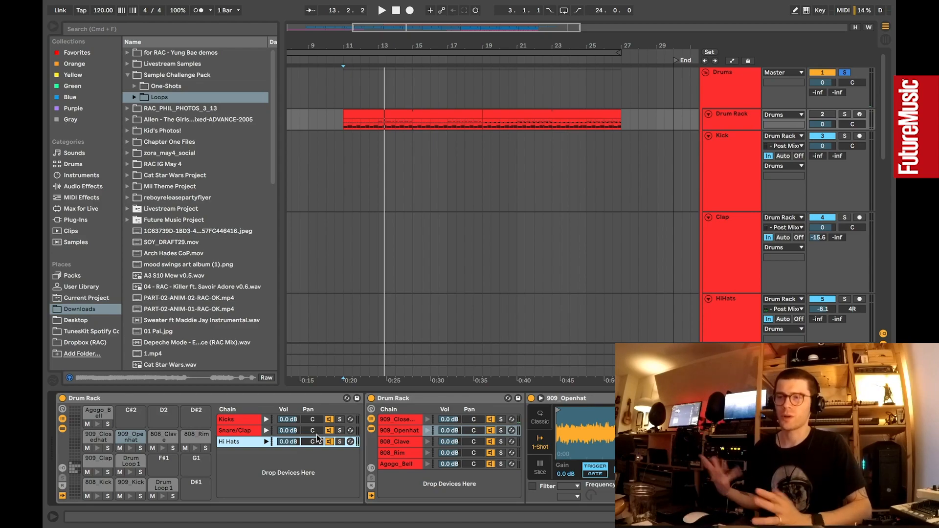
scroll(505, 451, "right", 5)
scroll(504, 451, "left", 4)
scroll(503, 450, "right", 4)
scroll(503, 451, "left", 5)
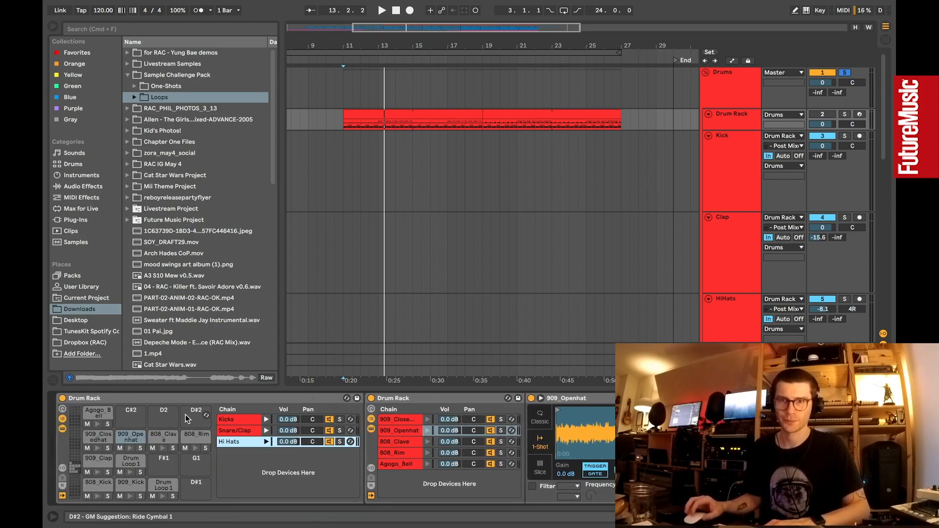
left_click(98, 424)
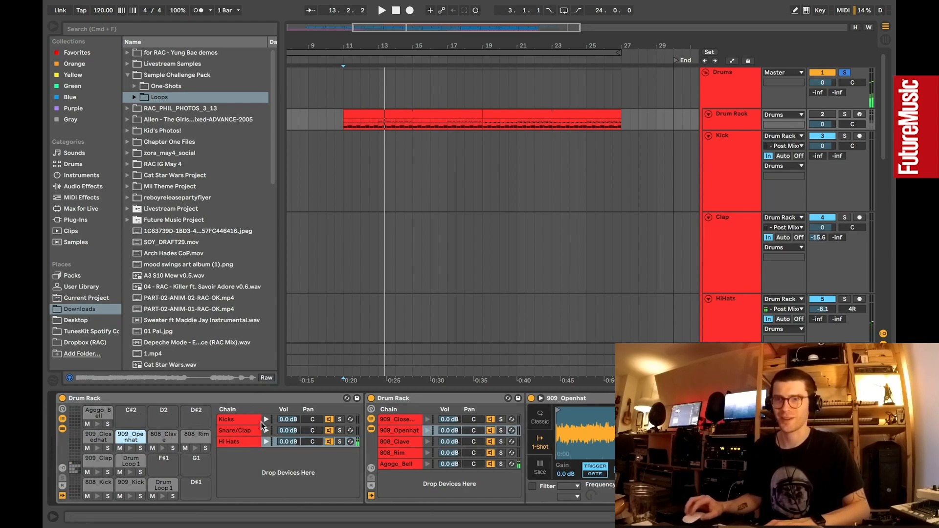
Step: Select the Drum Rack track, play it soloed from bar 11, and clear the solo
left_click(749, 124)
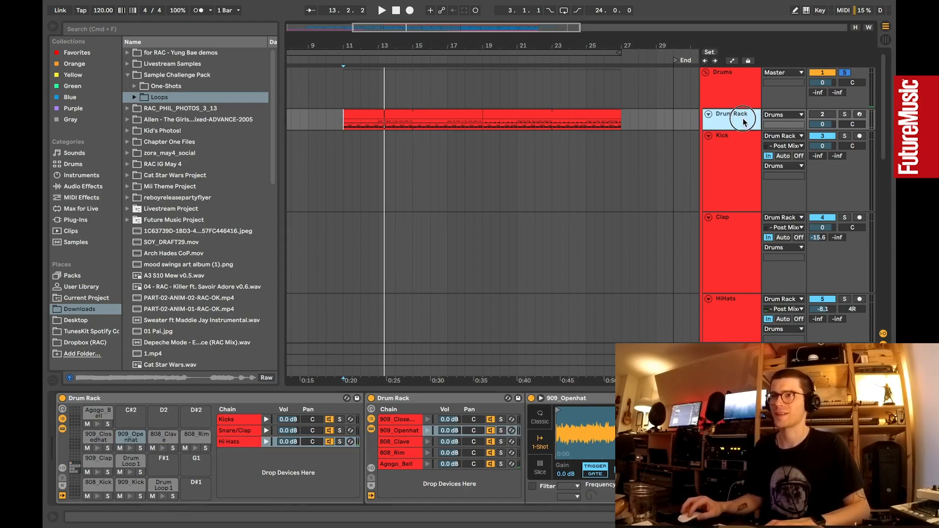
scroll(740, 177, "down", 1)
scroll(740, 177, "up", 1)
left_click(724, 162)
left_click(739, 128)
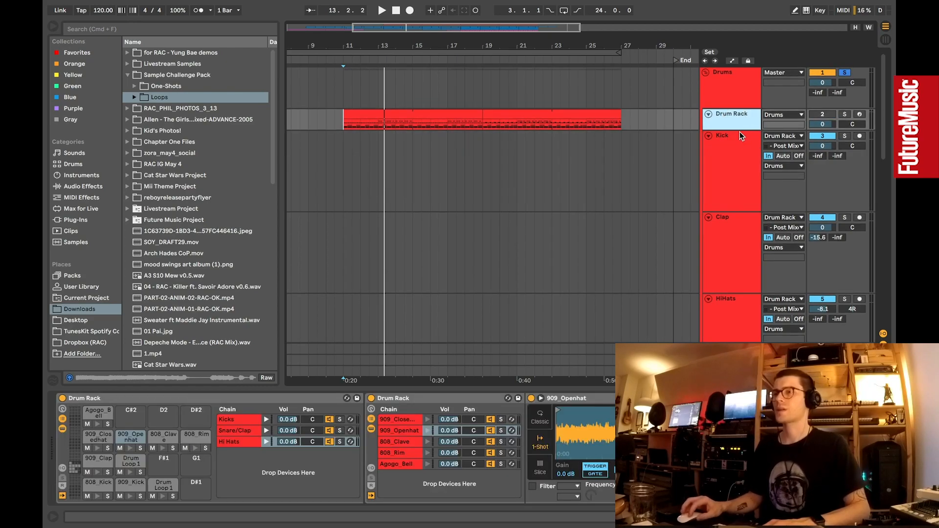
left_click(844, 115)
key("space")
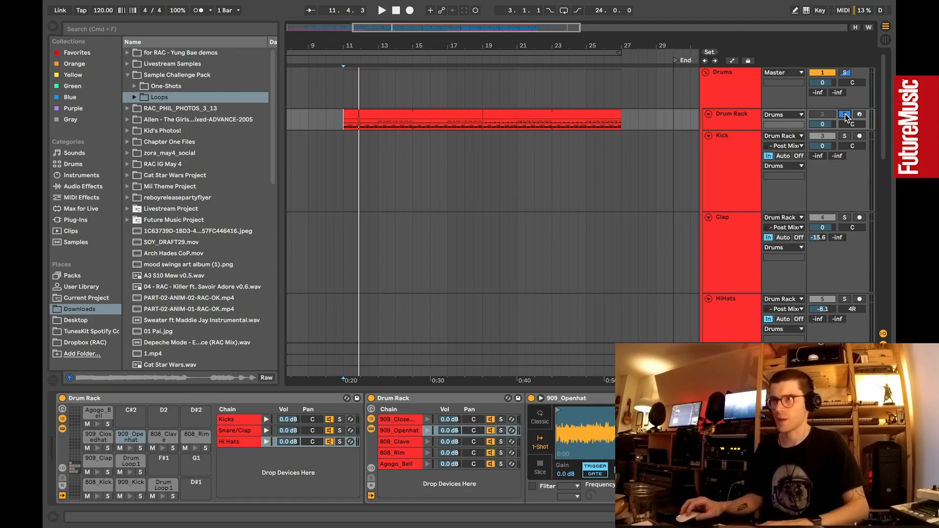
left_click(845, 116)
Step: Show the devices of the Kick track
left_click(740, 148)
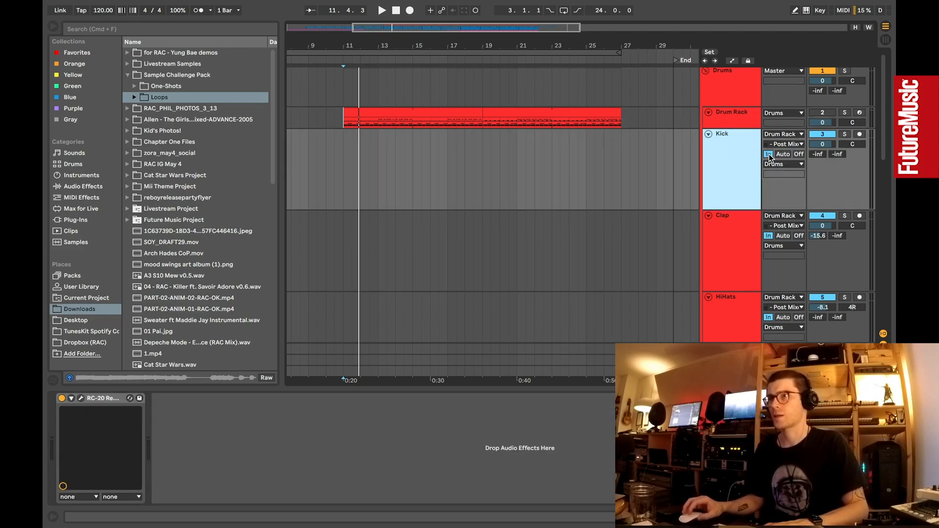
Step: Show the Kick track's audio input from the Drum Rack and its Kicks Post Mixer input channel
left_click(783, 134)
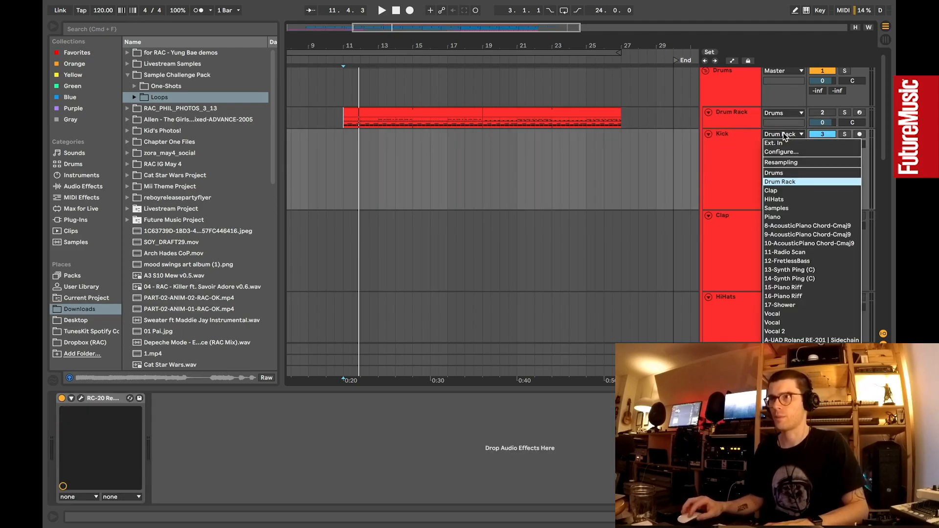
left_click(782, 182)
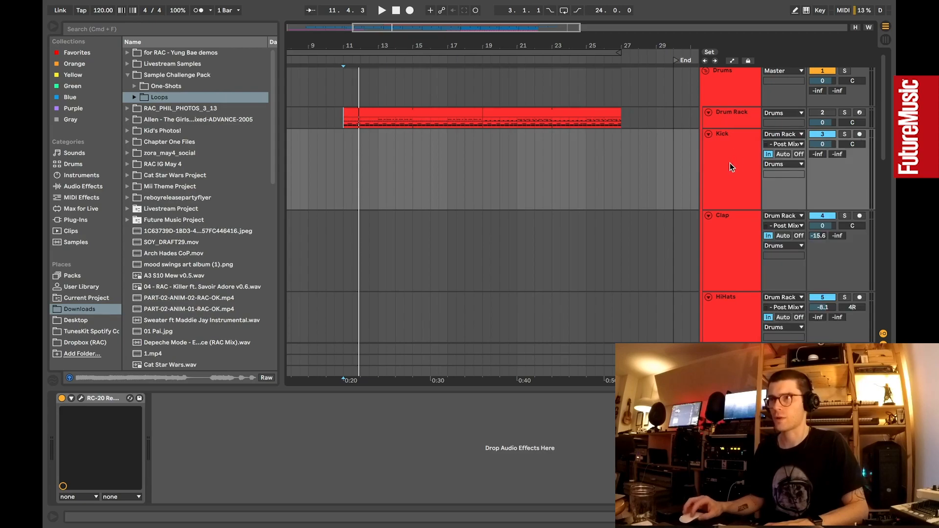
left_click(785, 145)
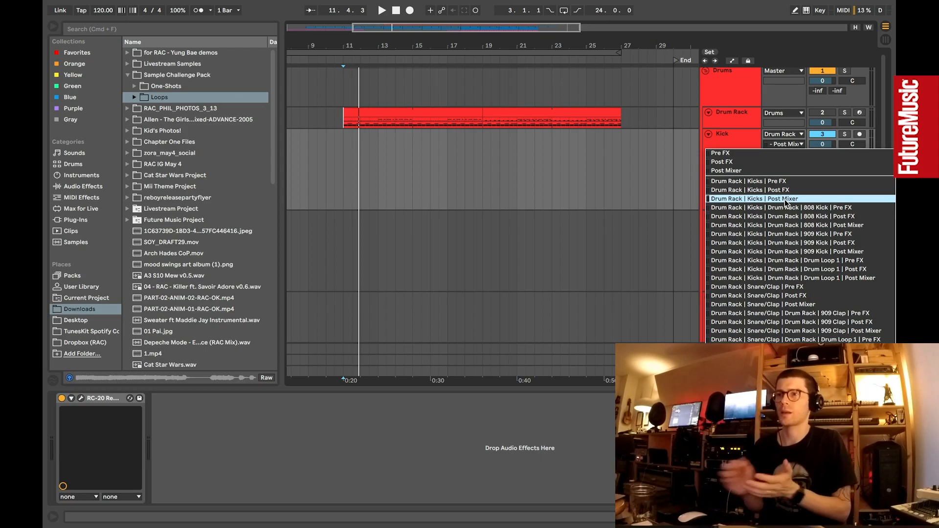
left_click(723, 134)
Step: Play the Kick track soloed from bar 11 and show its RC-20 Retro Color settings
left_click(844, 135)
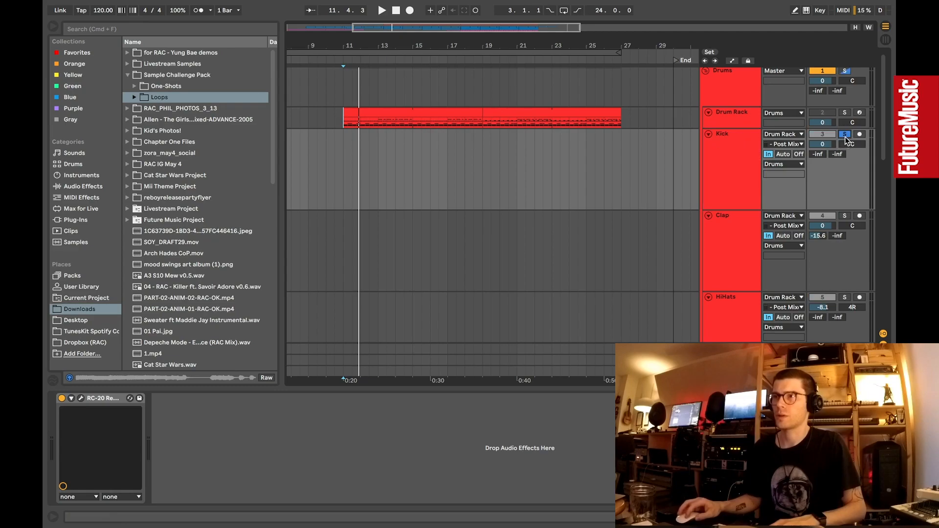
left_click(740, 148)
key("space")
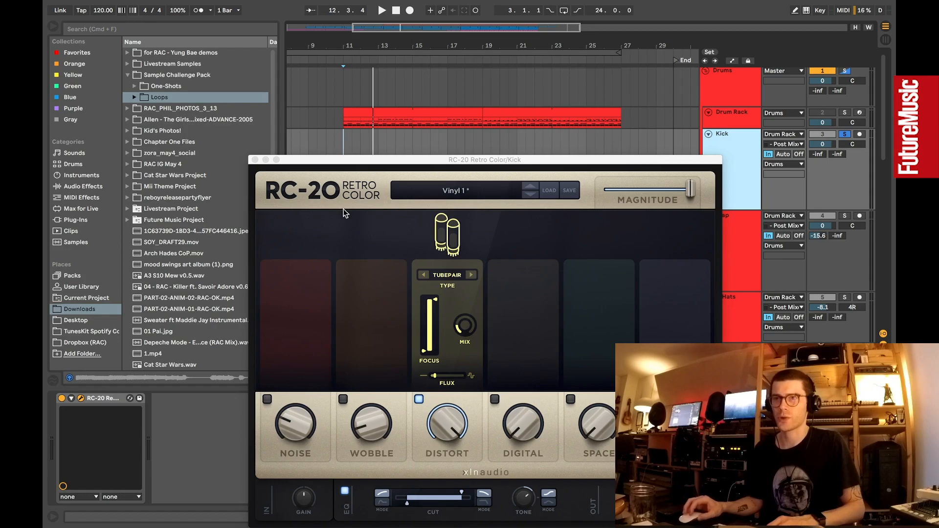
left_click_drag(373, 164, 374, 89)
left_click(256, 85)
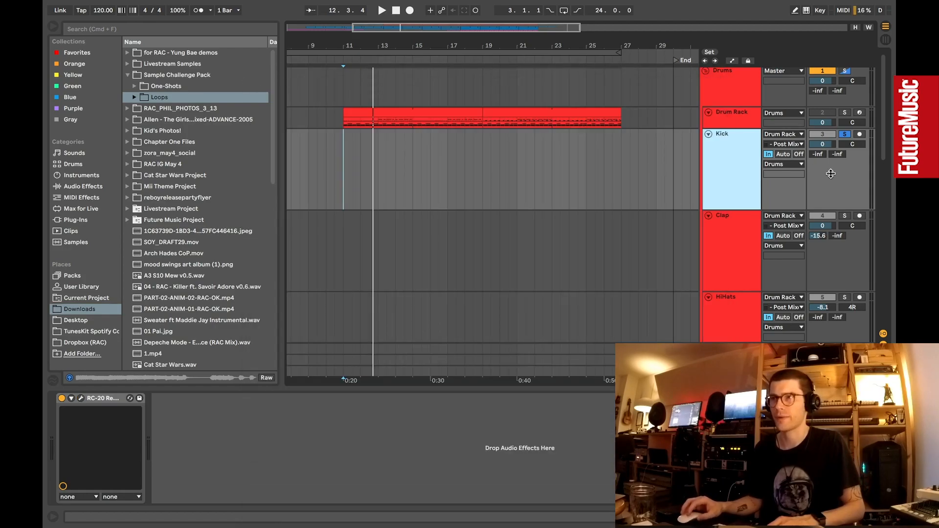
Step: Play the Clap track soloed from bar 11 and show its RC-20 Retro Color device
left_click(845, 216)
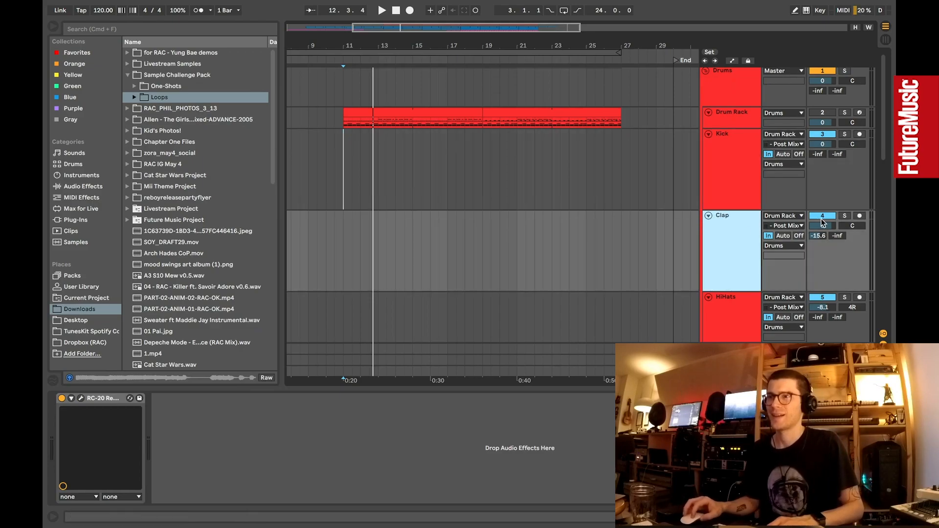
key("space")
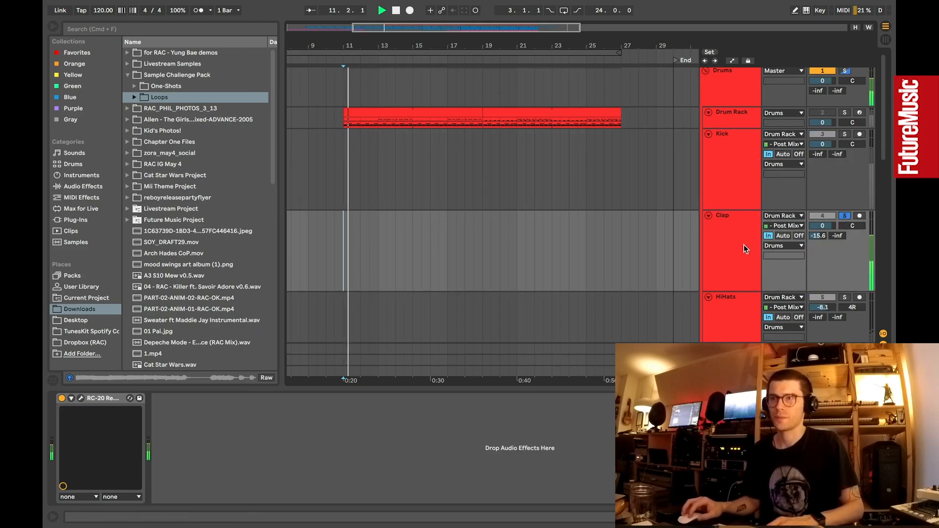
left_click(740, 232)
left_click(82, 398)
left_click(81, 398)
scroll(537, 335, "down", 5)
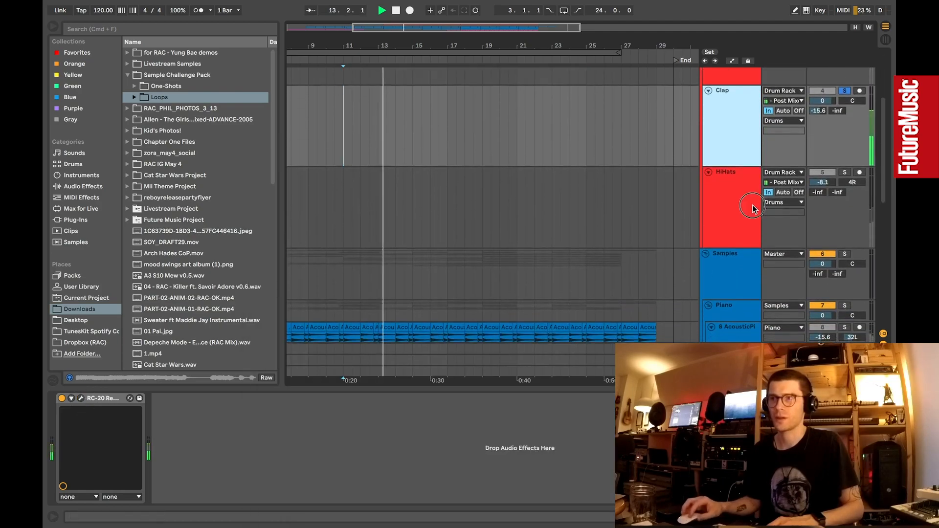
Step: View the HiHats track's devices, return to the Clap track, clear its solo and stop playback
left_click(752, 205)
scroll(742, 201, "up", 3)
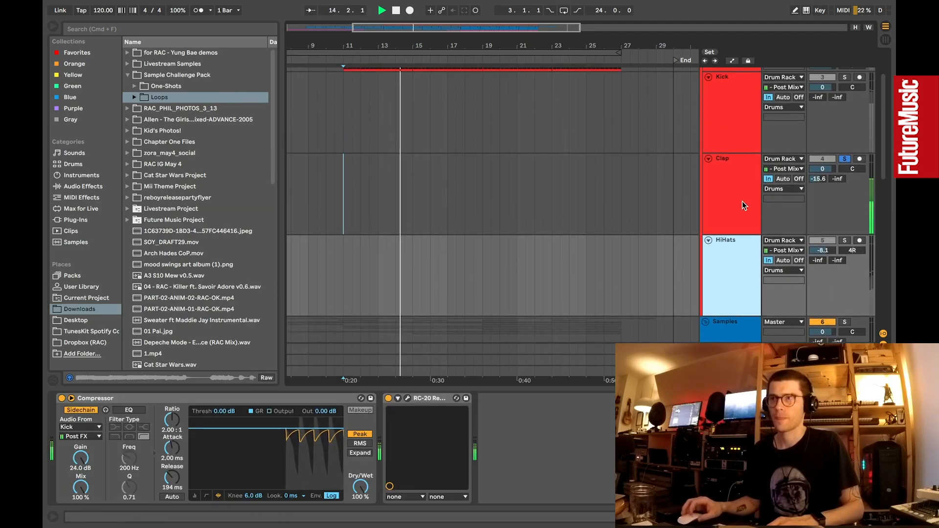
left_click(741, 201)
left_click(846, 159)
left_click(729, 170)
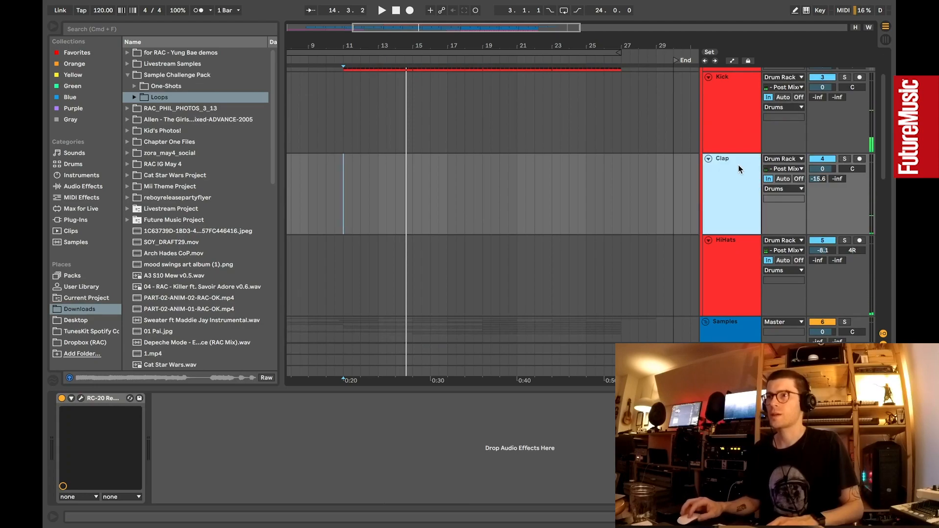
Step: Show the Clap track's input channel options, pointing out the Snare/Clap Post Mixer source
left_click(786, 169)
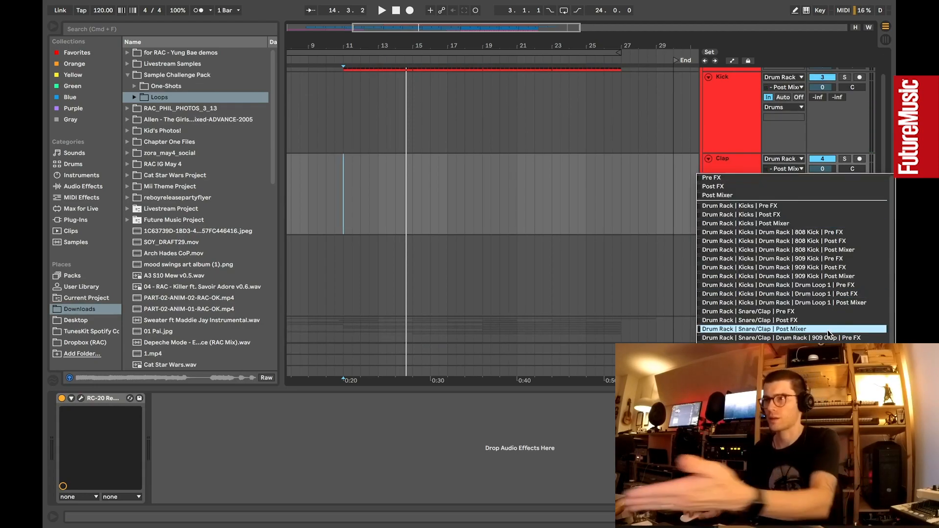
left_click(614, 191)
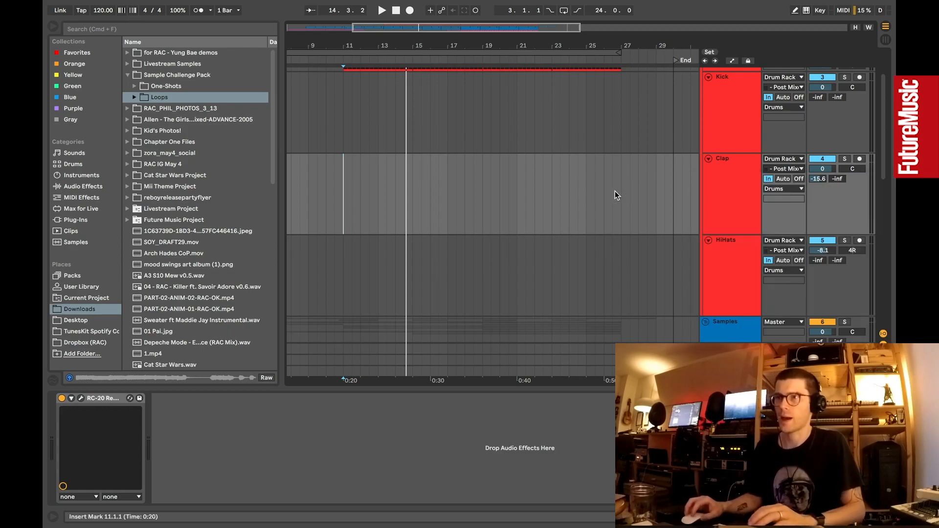
left_click(730, 193)
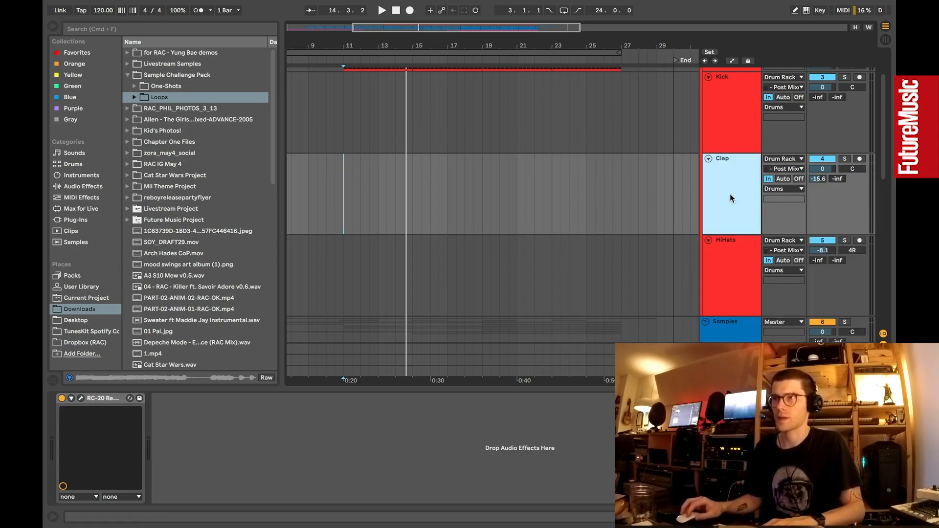
Step: Show the Drum Rack track's chains and look over the Kick, Clap and HiHats tracks fed from it
scroll(730, 194, "up", 2)
left_click(730, 114)
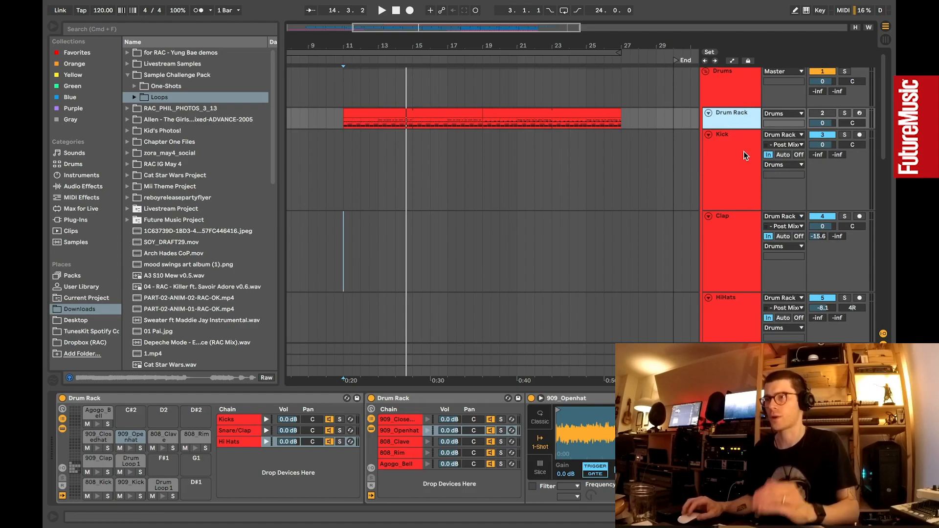
scroll(741, 226, "down", 2)
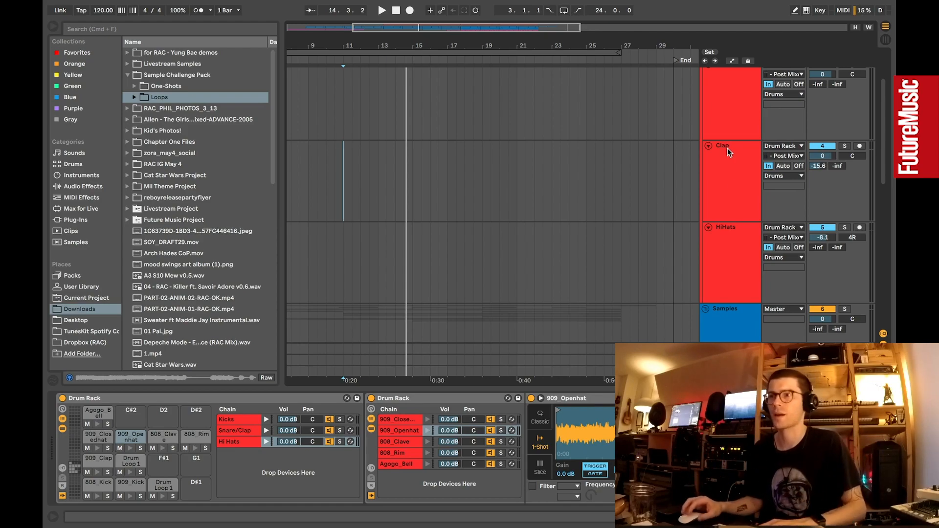
scroll(728, 137, "up", 2)
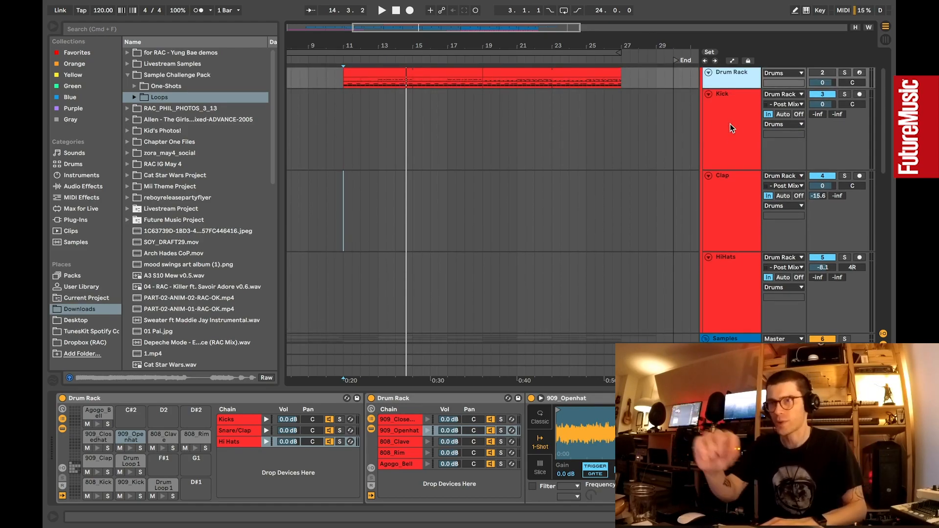
Step: Select the Kick, Clap and HiHats tracks in turn to compare the separate effects on each
left_click(729, 126)
left_click(736, 219)
left_click(737, 274)
left_click(743, 230)
left_click(726, 277)
scroll(730, 276, "down", 1)
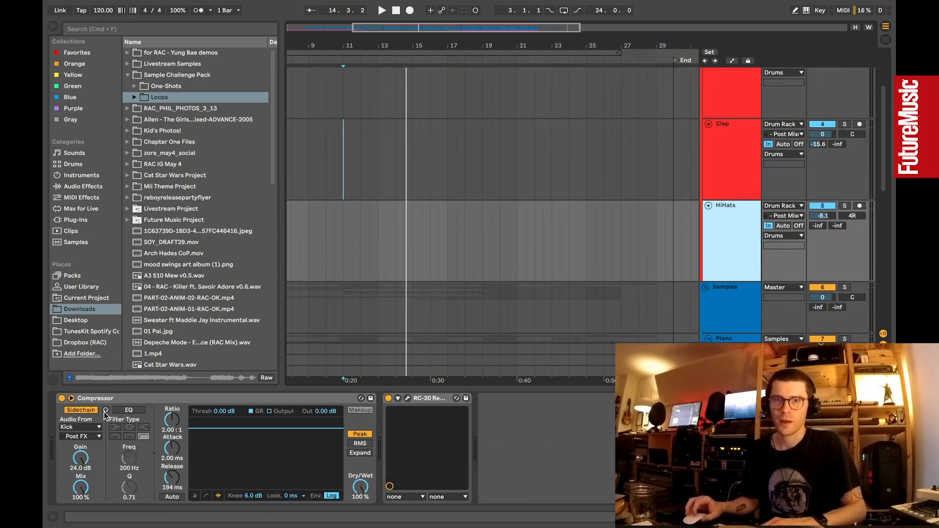
scroll(391, 195, "up", 2)
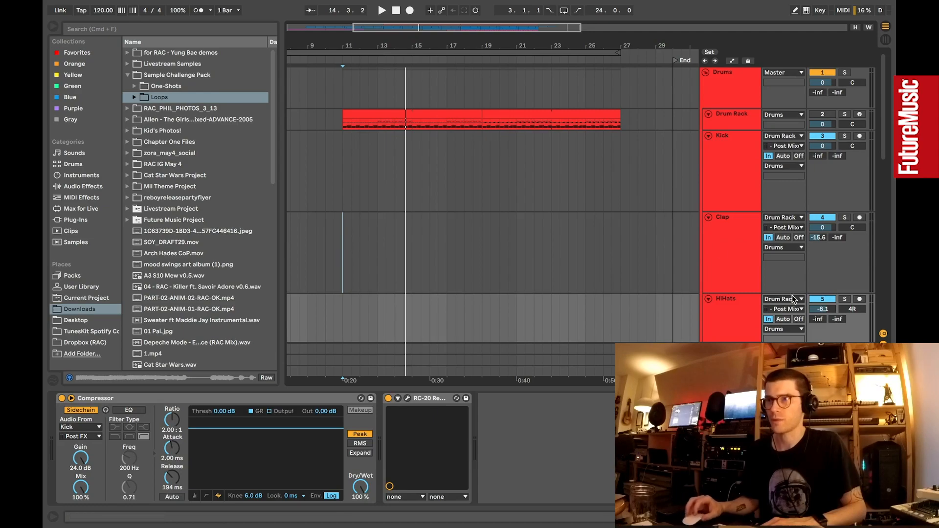
left_click(729, 267)
left_click(725, 309)
scroll(729, 305, "down", 1)
left_click(726, 157)
left_click(729, 237)
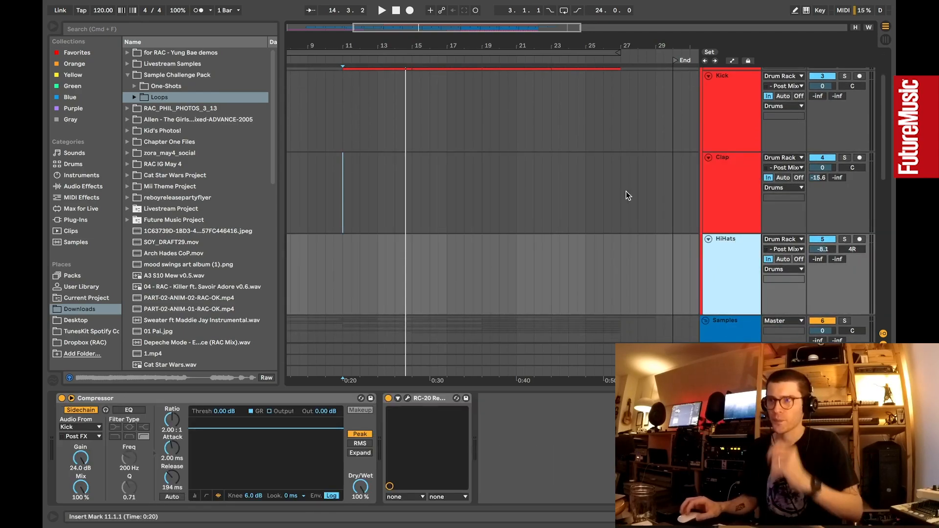
Step: Play the Drums group soloed from bar 11 while examining the sidechain Compressor on the HiHats track
left_click(98, 398)
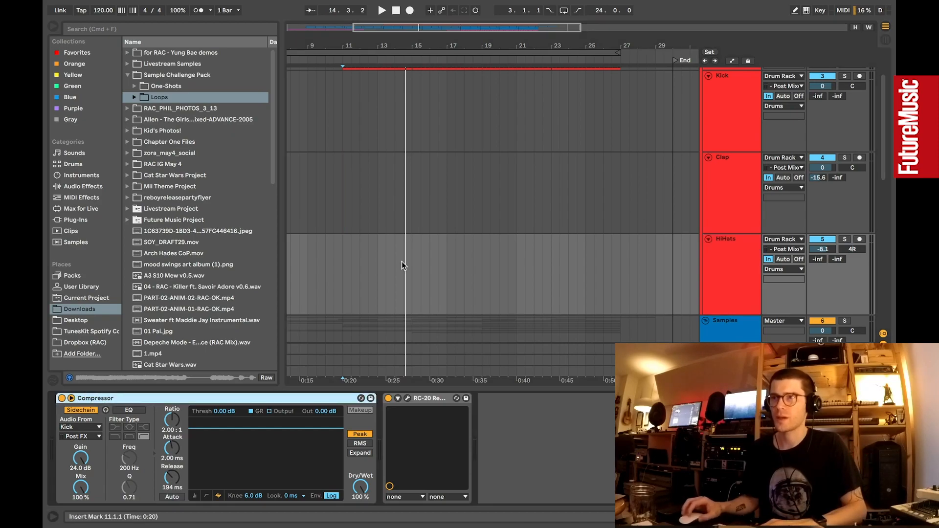
left_click(344, 266)
key("space")
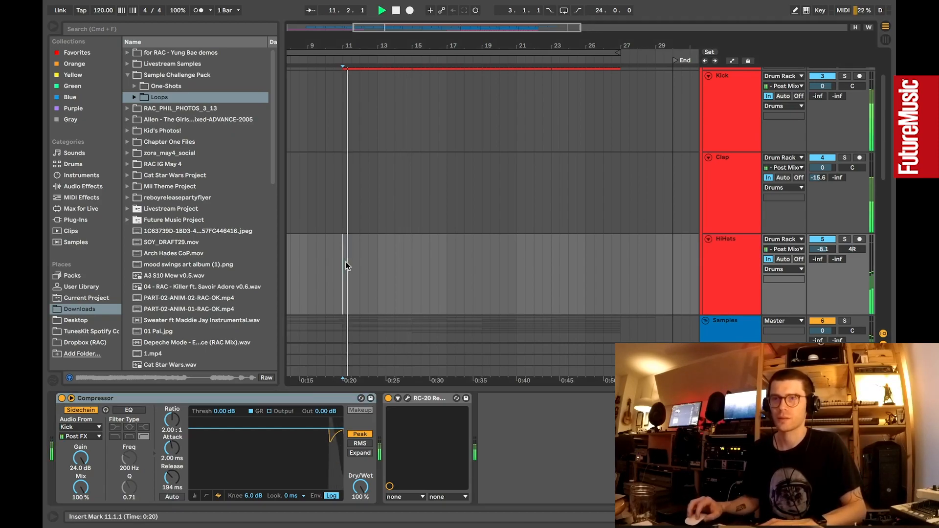
scroll(825, 243, "up", 4)
left_click(844, 74)
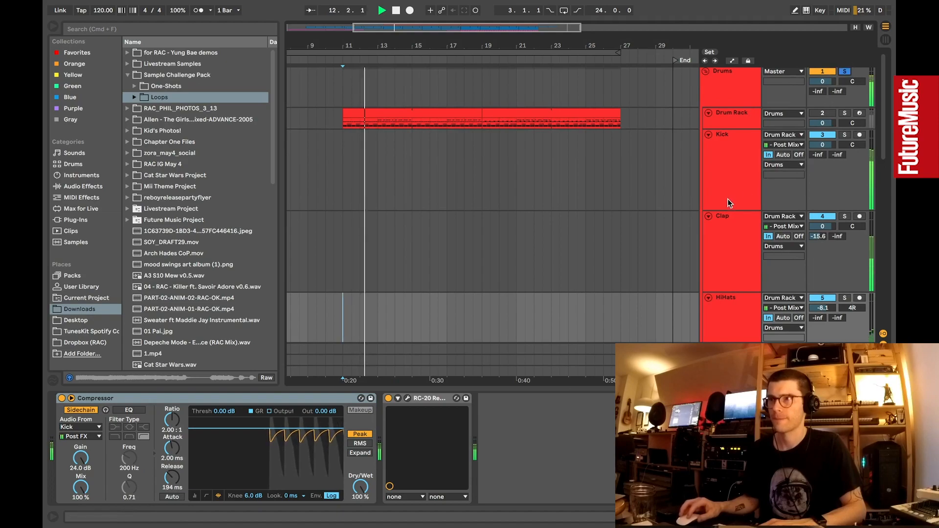
scroll(730, 243, "down", 5)
left_click(731, 244)
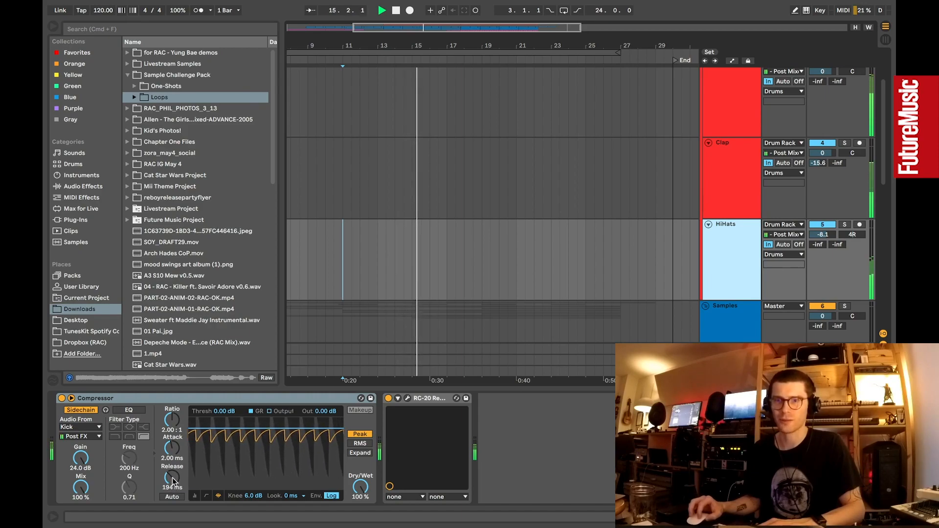
Step: Show the HiHats track's RC-20 Retro Color settings, stop playback and close the plug-in window
left_click(407, 398)
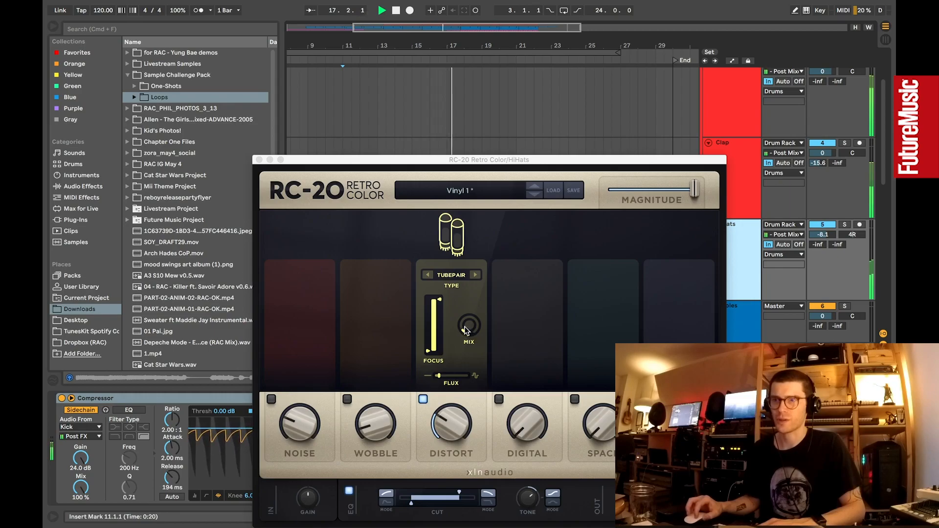
key("space")
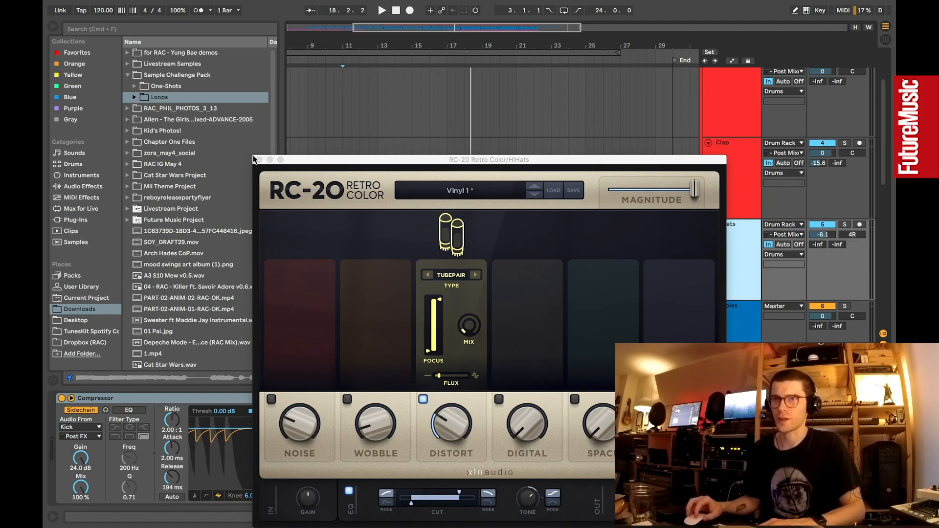
left_click(258, 160)
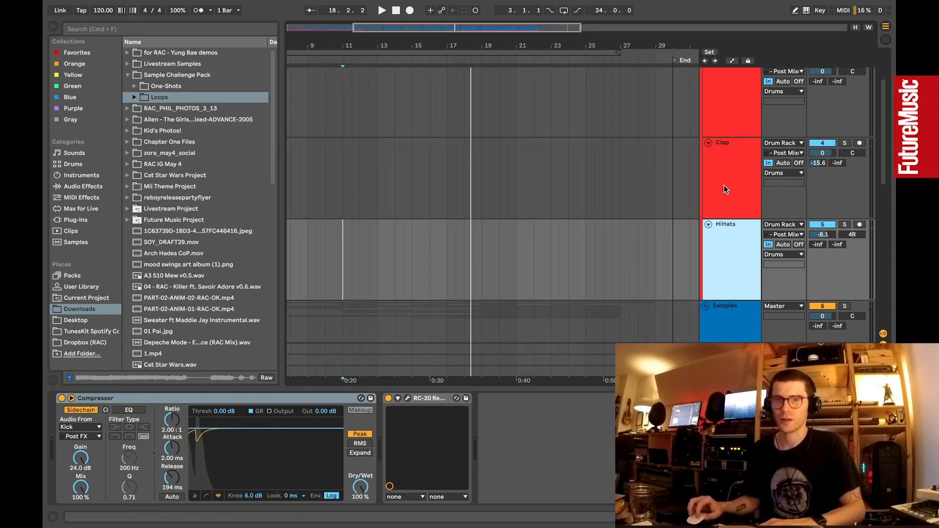
Step: Clear the solo and select the Drums group to show its effects chain
left_click(844, 225)
scroll(678, 243, "up", 3)
left_click(723, 81)
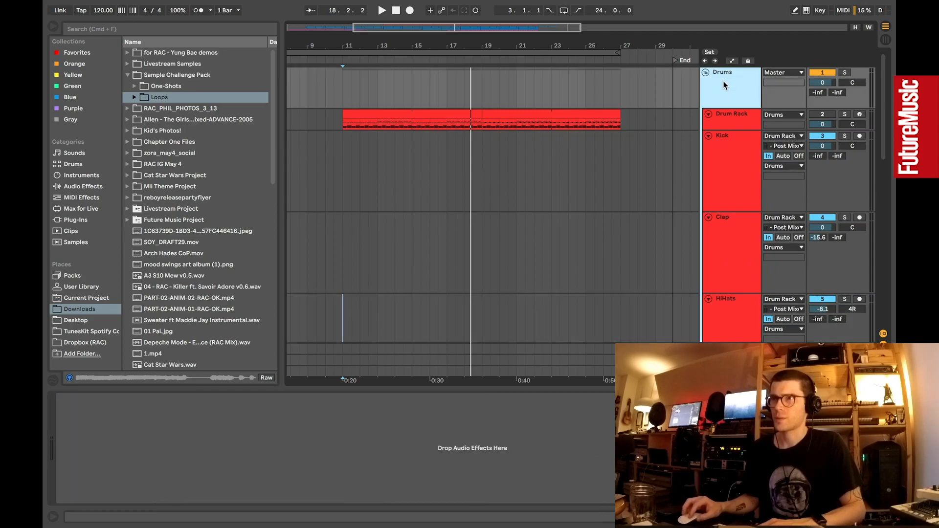
left_click(724, 113)
left_click(728, 100)
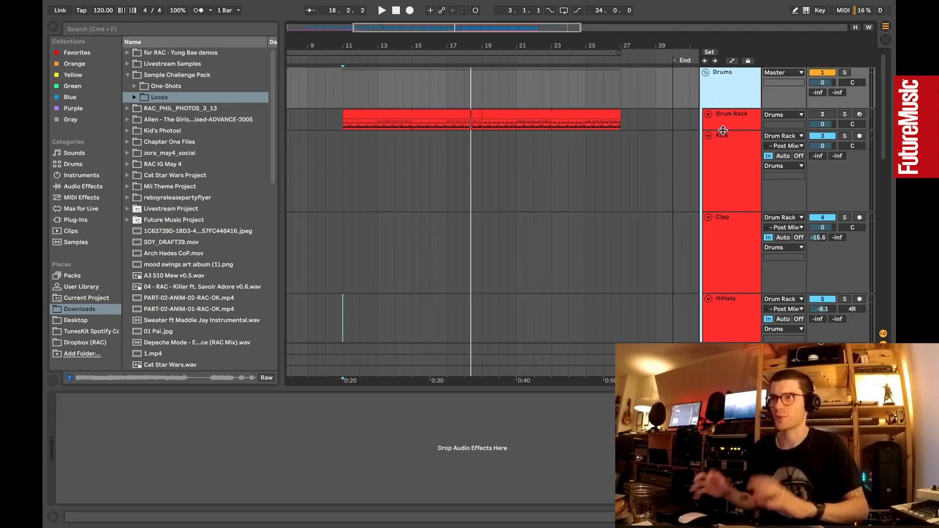
Step: Play the arrangement from bar 11 while looking over the Drums group's tracks
scroll(562, 181, "down", 3)
scroll(552, 185, "up", 2)
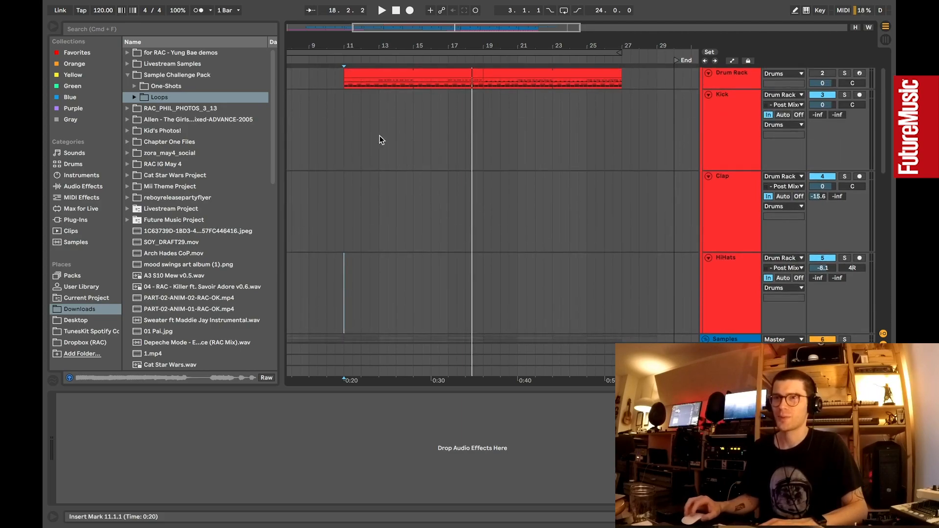
left_click(346, 137)
key("space")
scroll(578, 167, "down", 3)
scroll(576, 168, "up", 4)
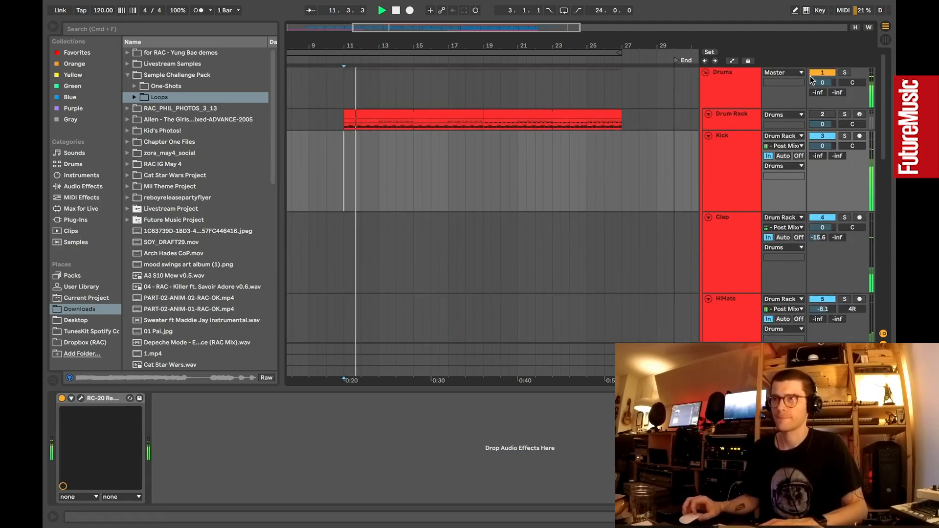
scroll(537, 206, "down", 1)
scroll(538, 205, "down", 2)
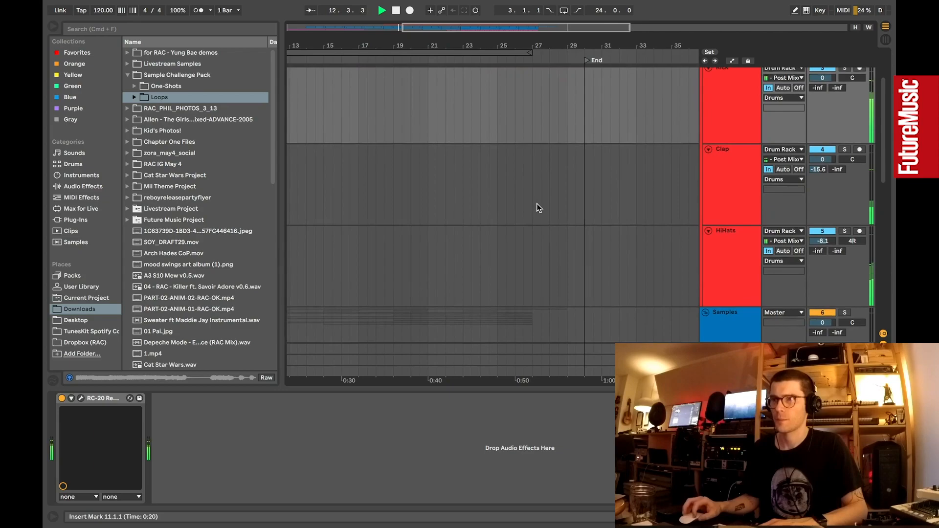
scroll(536, 204, "up", 4)
Step: Open the first Drum Rack MIDI clip's notes and set the insert marker at 1.2 beside the Drum Loop 1 and 909_Clap rows
double_click(440, 118)
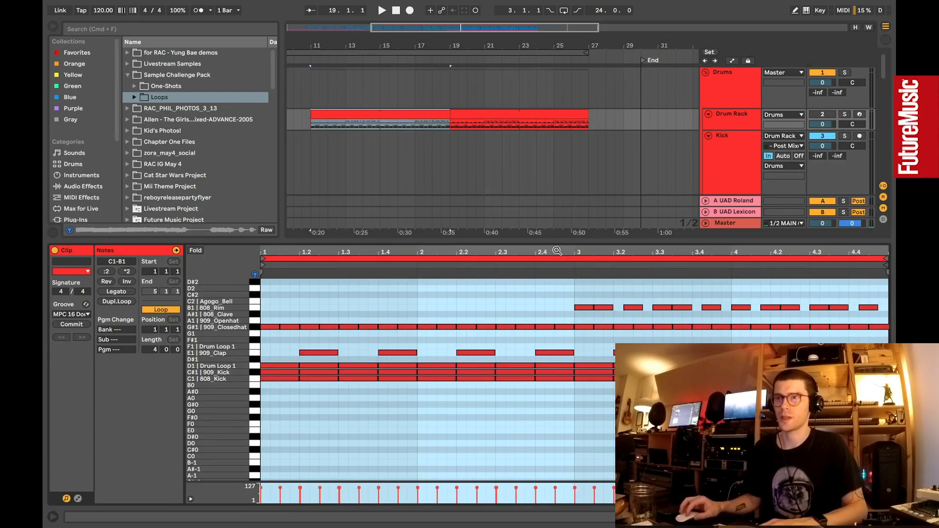
scroll(373, 403, "up", 3)
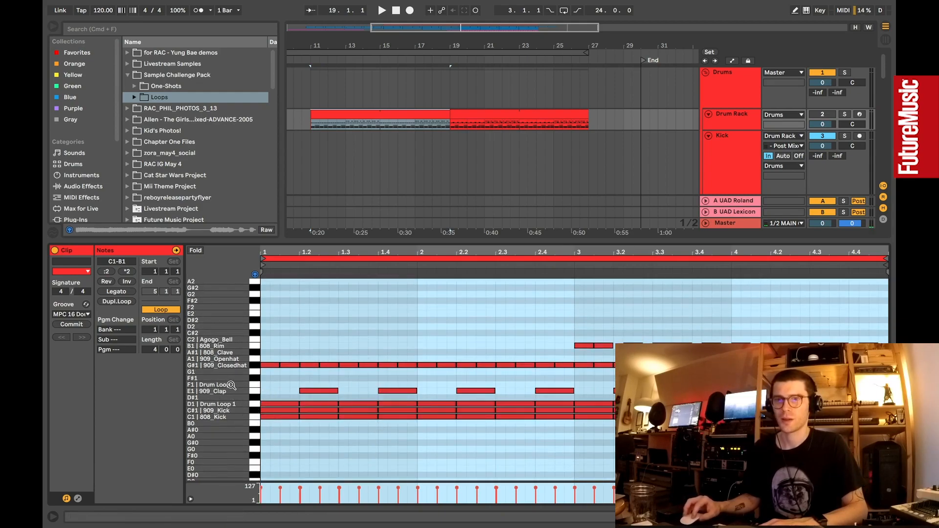
left_click(310, 385)
double_click(304, 385)
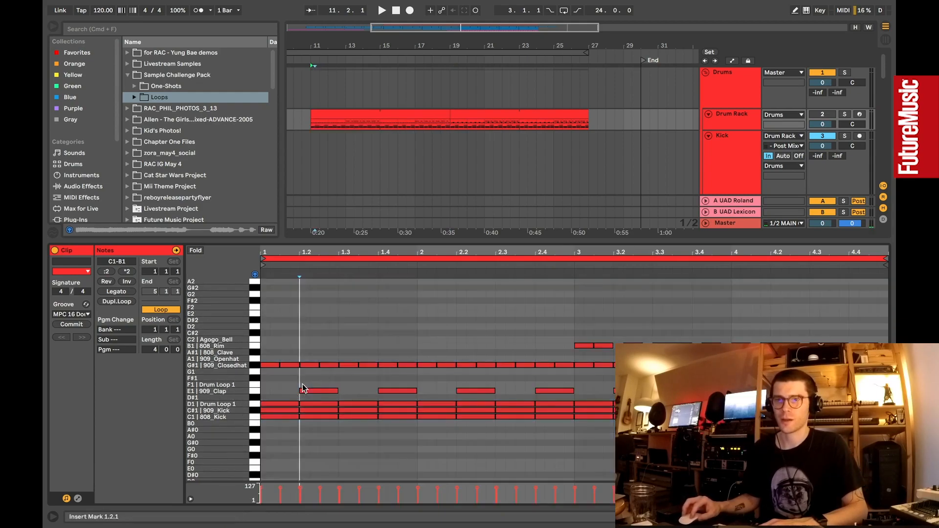
Step: Add a trial note in the clip's Drum Loop 1 row at 1.2 and delete it
left_click_drag(313, 386, 322, 387)
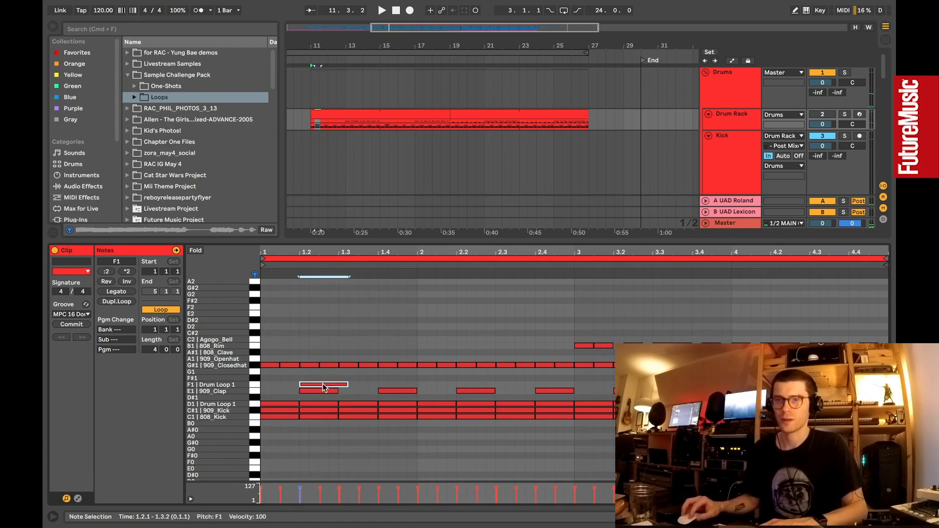
key("Delete")
Step: Highlight the 909_Closedhat row's notes and the 808_Rim notes in the first Drum Rack clip
left_click_drag(269, 353, 600, 376)
left_click(515, 319)
left_click_drag(522, 316, 884, 355)
left_click_drag(530, 319, 896, 350)
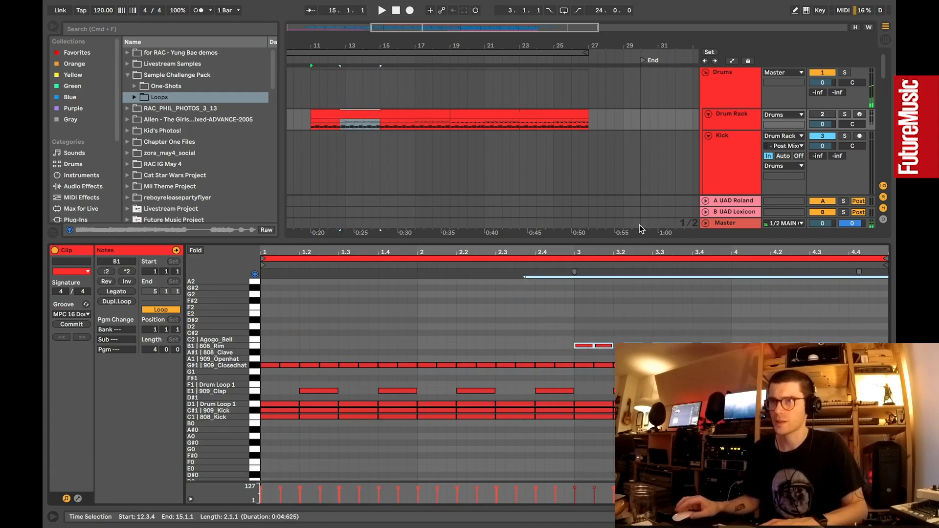
Step: Open the second Drum Rack clip's notes, highlight its 909_Openhat note near 1.4.3, and clear the selection
left_click(496, 115)
scroll(585, 301, "down", 3)
left_click_drag(565, 329, 876, 342)
left_click_drag(266, 354, 878, 362)
scroll(408, 336, "up", 1)
left_click_drag(388, 250, 389, 313)
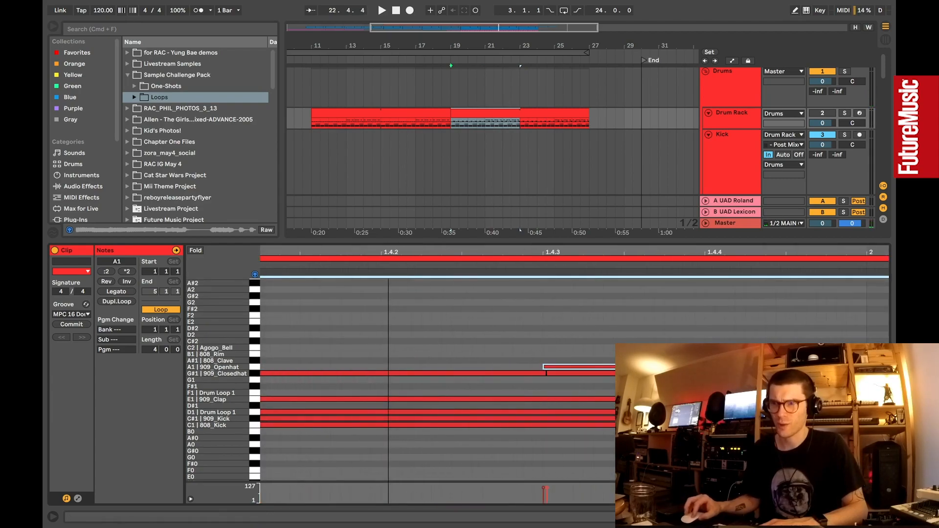
left_click(562, 386)
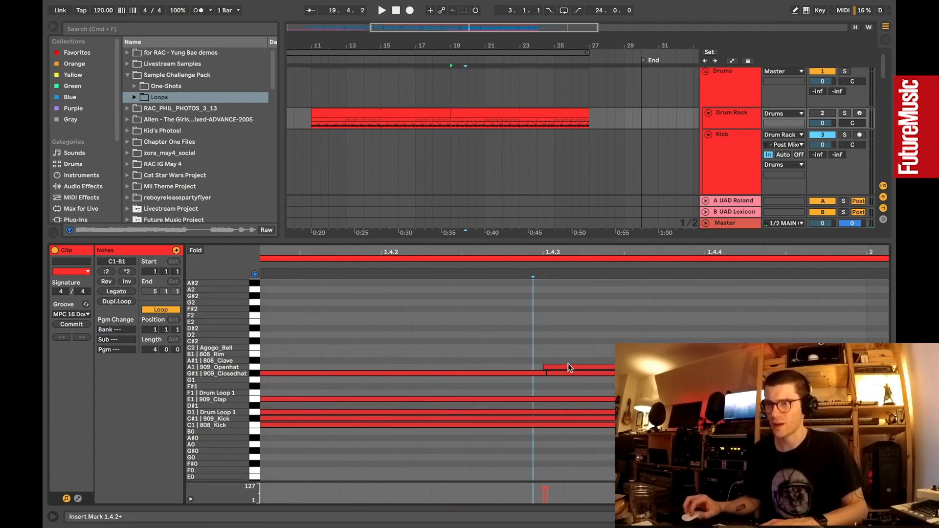
Step: Play the drum part briefly from the second clip while toggling the Drums group's solo
key("space")
scroll(802, 147, "up", 1)
left_click(840, 73)
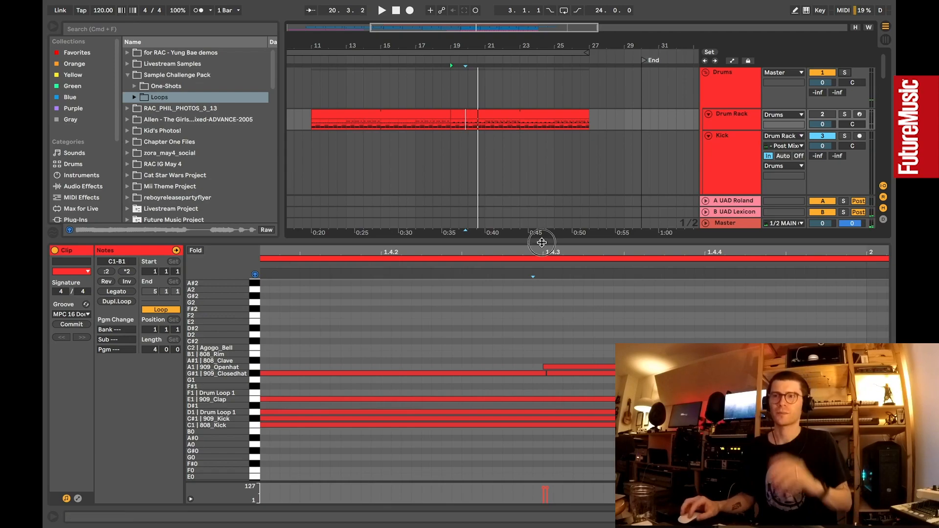
Step: Hide the clip's note editor and select the first Drum Rack clip from bar 11 to 19
key("alt+super+l")
left_click(357, 128)
key("space")
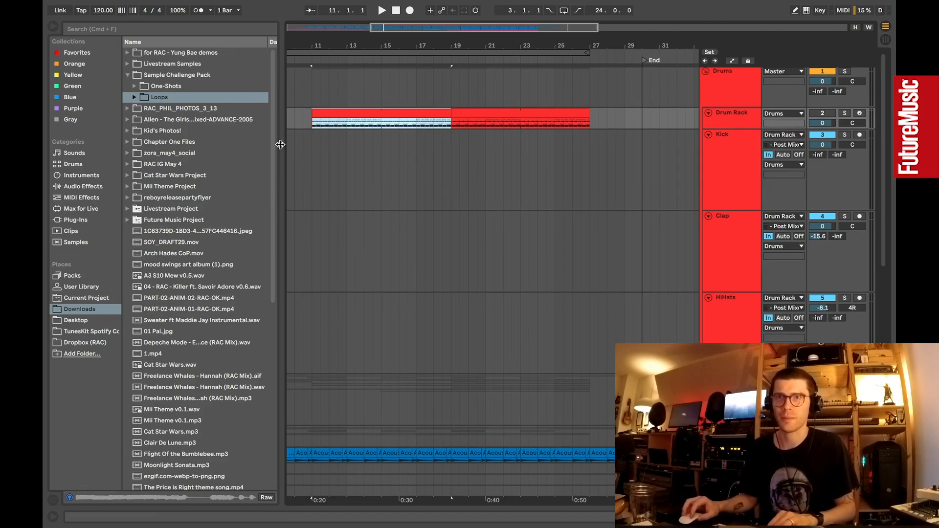
Step: Expand the browser's Loops folder and show the Groove Pool with the MPC 16 Double groove selected and its name column widened
key("alt+super+b")
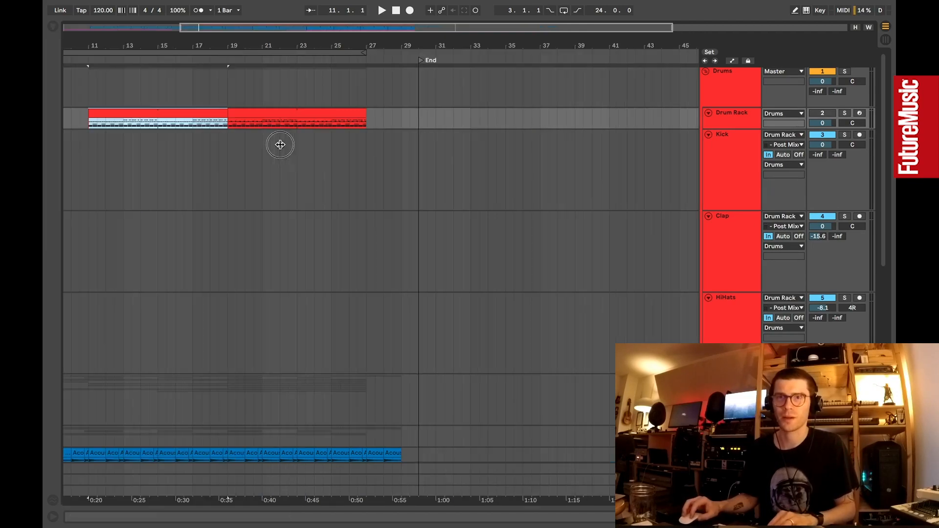
left_click(52, 28)
left_click(52, 499)
scroll(151, 251, "down", 2)
scroll(168, 202, "up", 2)
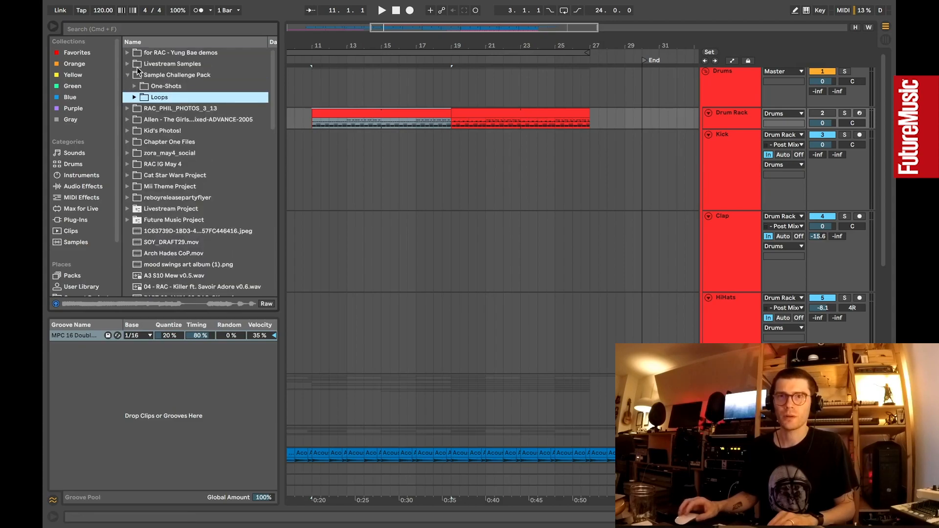
left_click(135, 97)
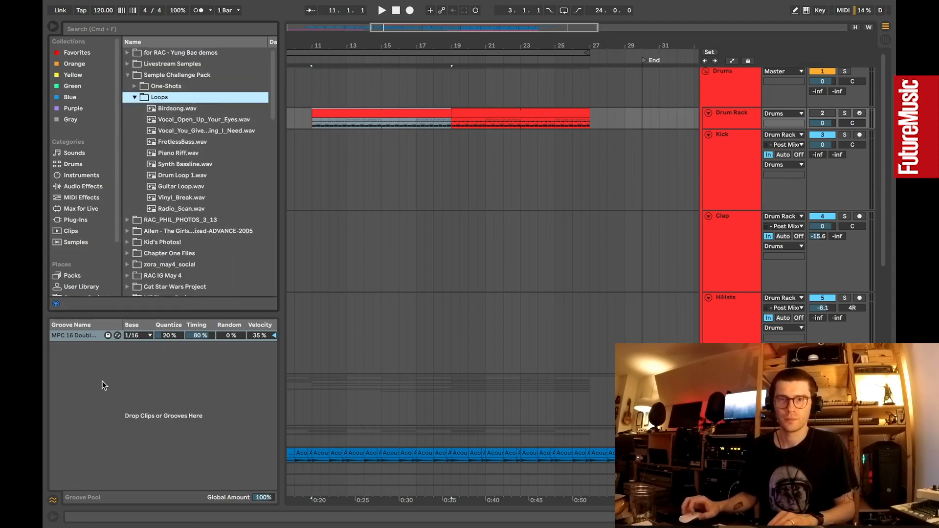
left_click(69, 335)
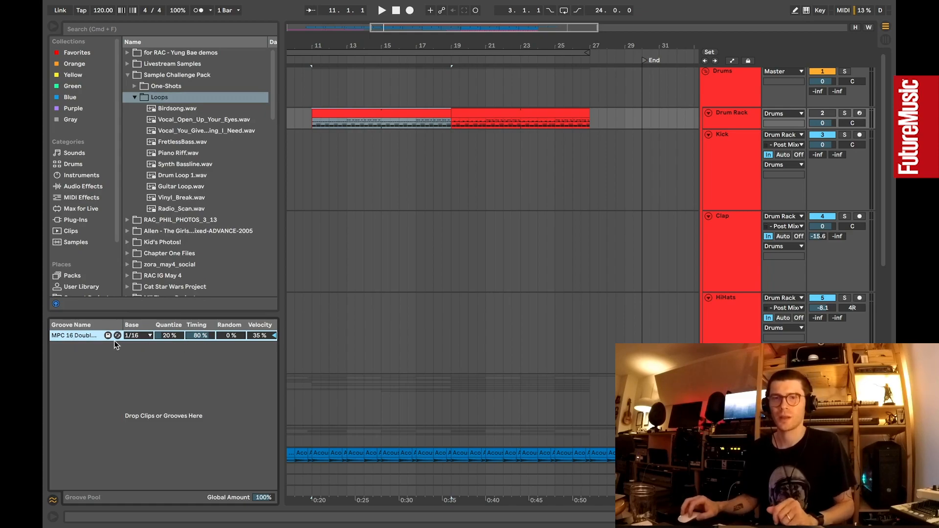
mouse_move(120, 322)
left_mouse_down()
mouse_move(186, 324)
mouse_move(124, 327)
left_mouse_up()
Step: Play the Drums group soloed from bar 11 and jump playback to bar 19
key("space")
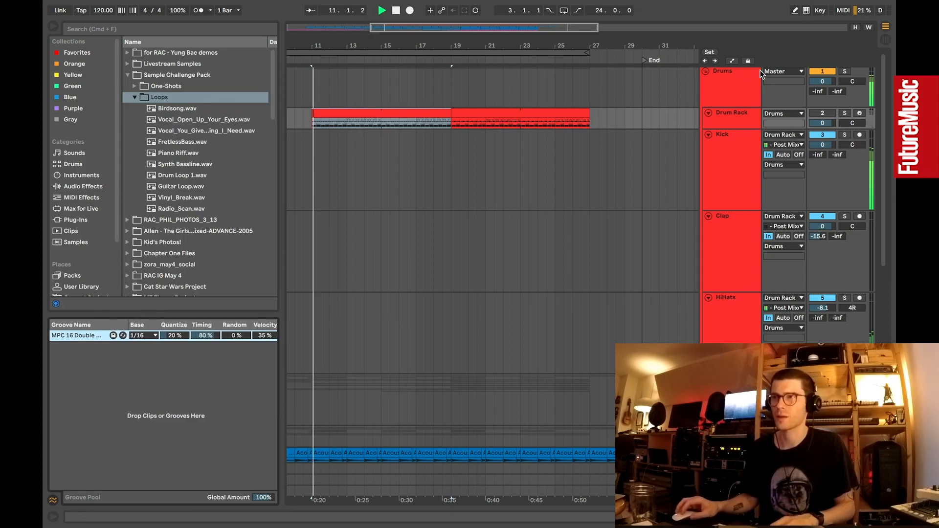
left_click(845, 71)
left_click(450, 59)
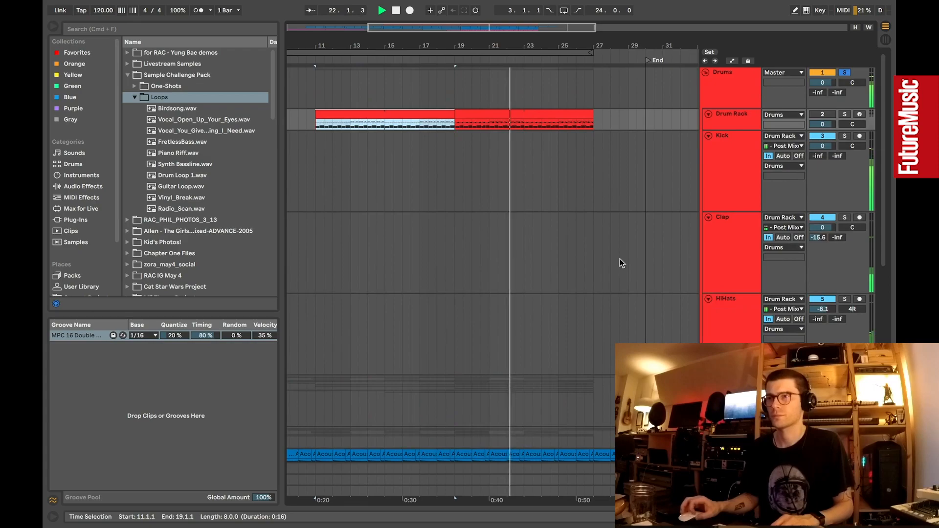
Step: Audition the Samples group soloed, clear its solo to return to the drums, and stop playback
scroll(609, 164, "down", 5)
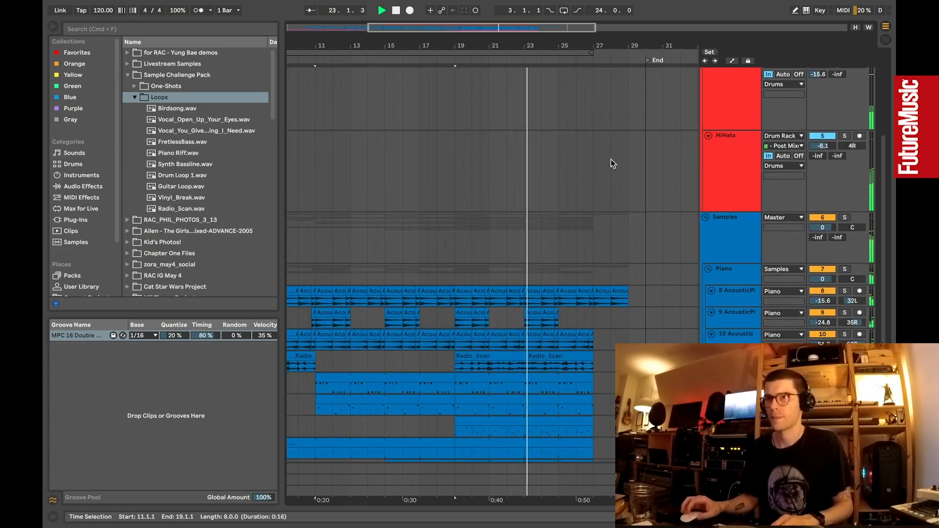
left_click(843, 217)
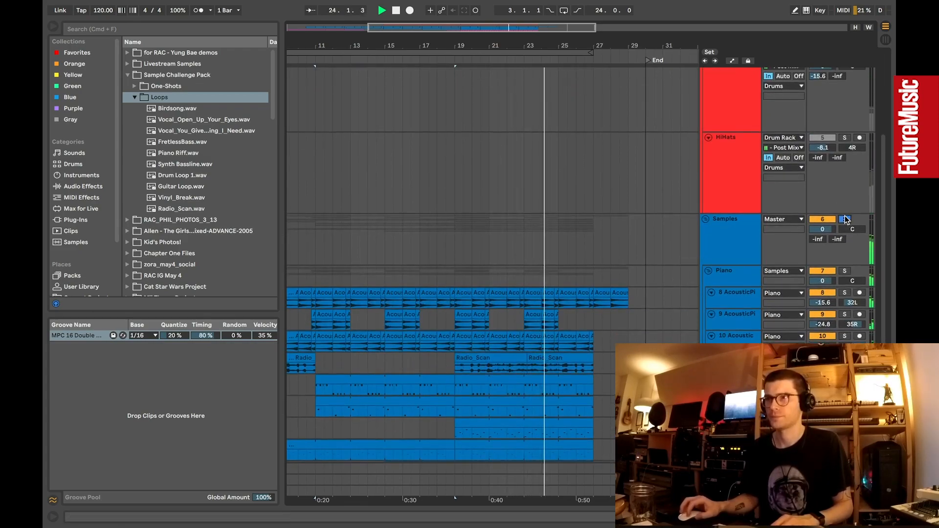
left_click(845, 218)
scroll(719, 207, "up", 5)
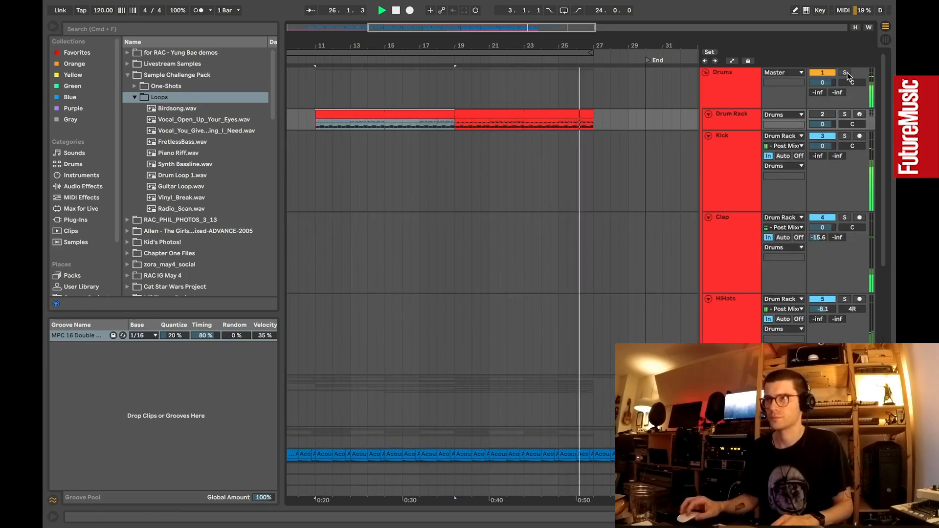
key("space")
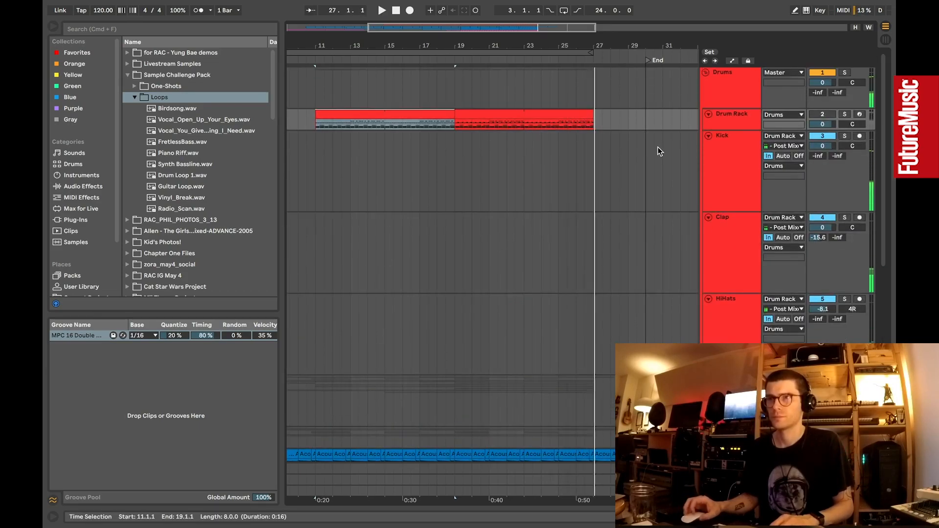
Step: Unfold the A UAD Roland return track and show its device chain with the Sidechain compressor
scroll(654, 149, "down", 10)
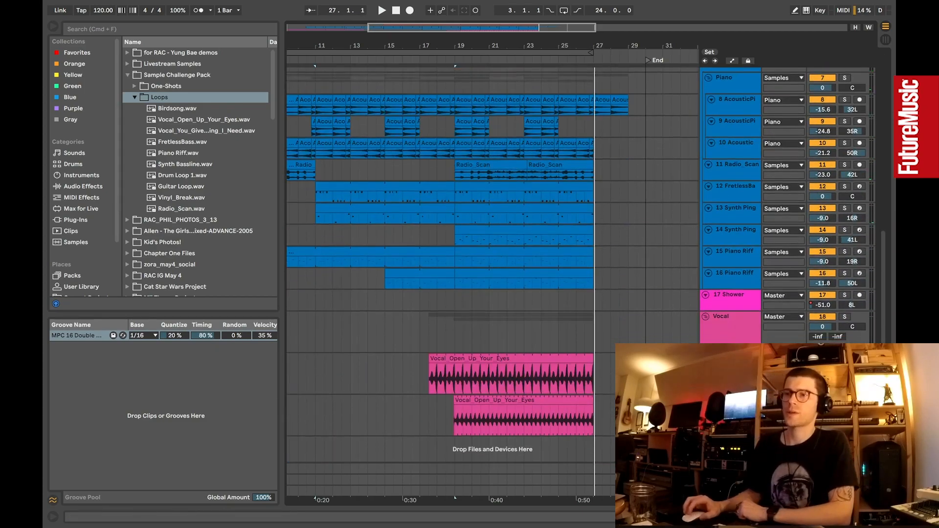
left_click(730, 469)
left_click(730, 479)
left_click_drag(729, 463, 728, 341)
left_click(715, 273)
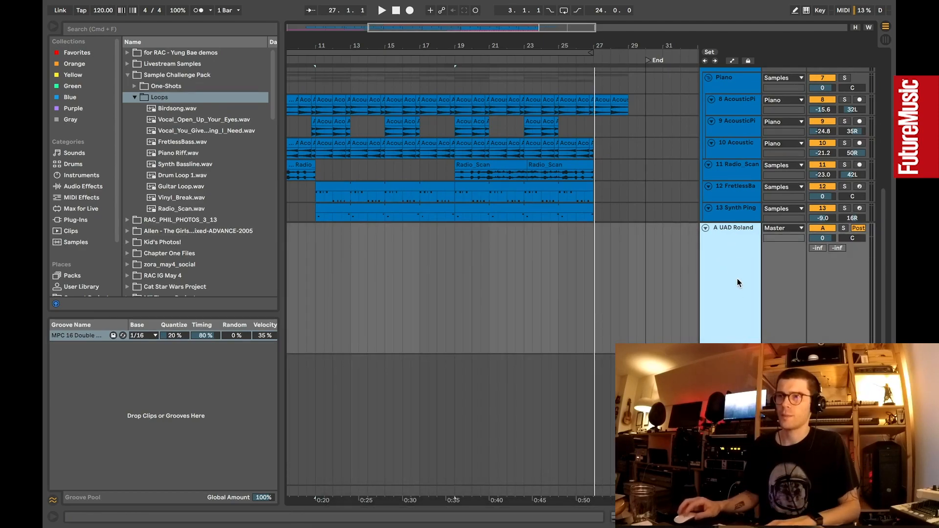
left_click(885, 517)
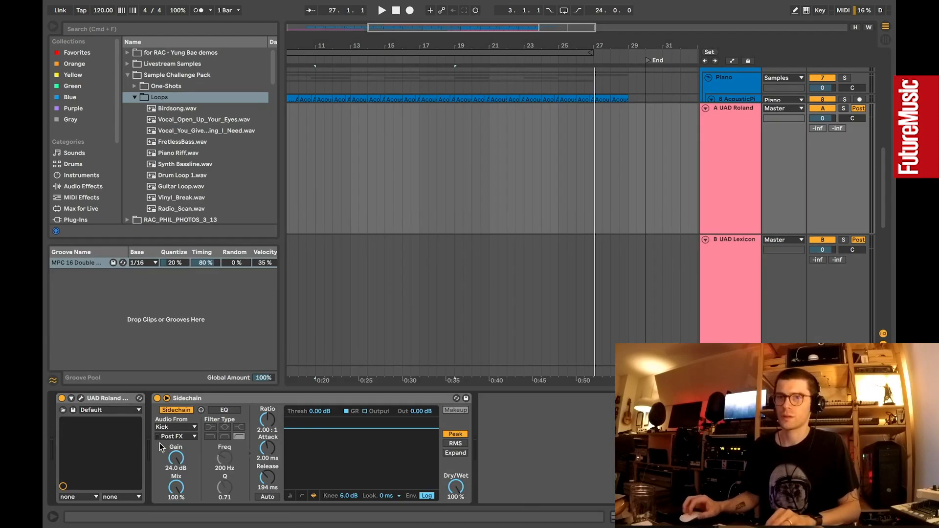
Step: Show the UAD Roland RE-201 Space Echo settings, close the plug-in window and fold the return track
left_click(81, 404)
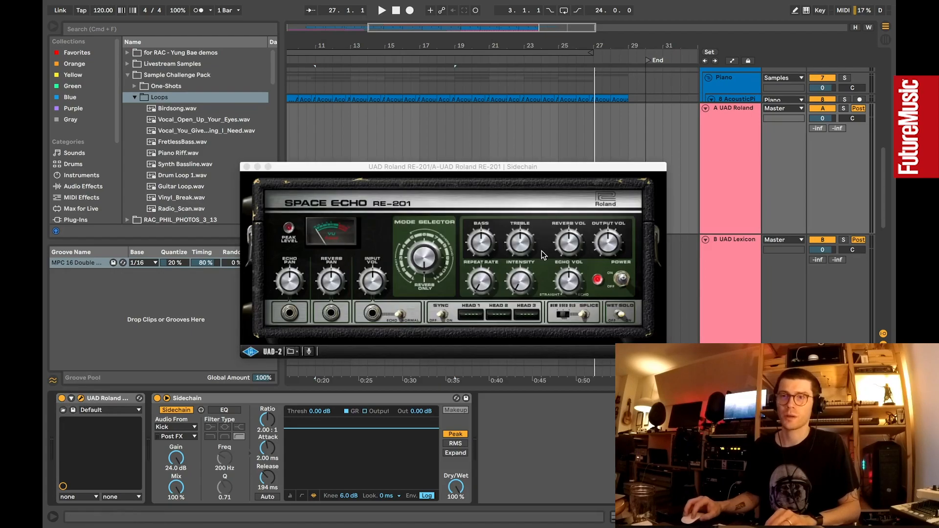
left_click_drag(416, 166, 478, 161)
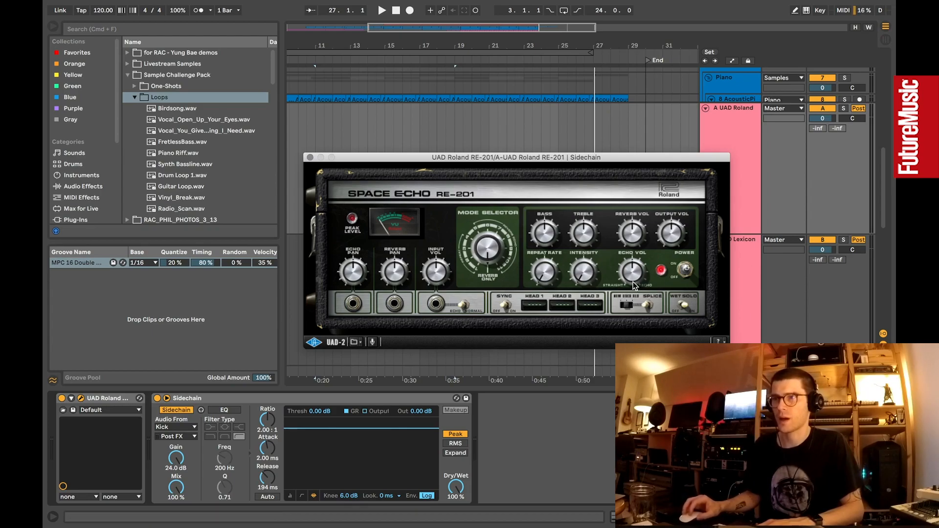
left_click(310, 157)
left_click(733, 142)
left_click(704, 103)
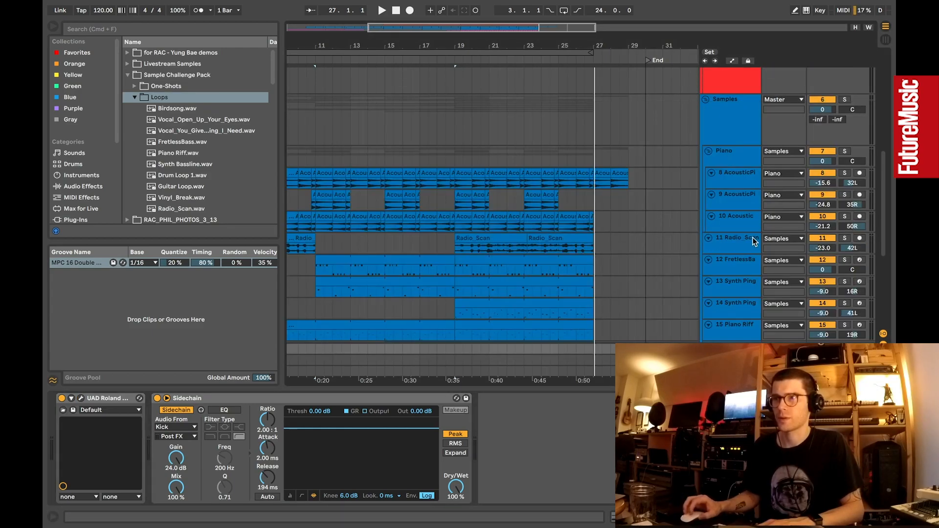
Step: Show the UAD Lexicon 224 settings on the B UAD Lexicon return, close the plug-in window and fold the track
scroll(754, 241, "down", 2)
left_click(705, 361)
scroll(746, 274, "up", 1)
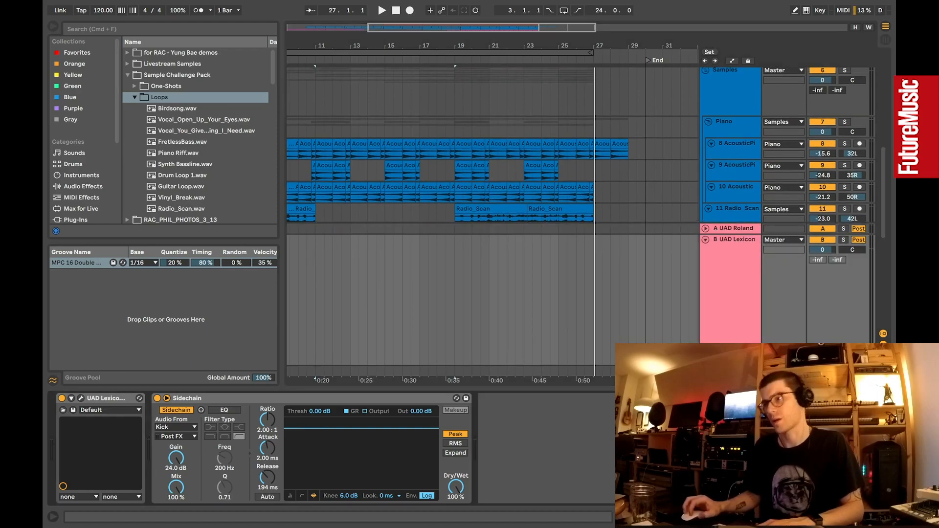
left_click(81, 399)
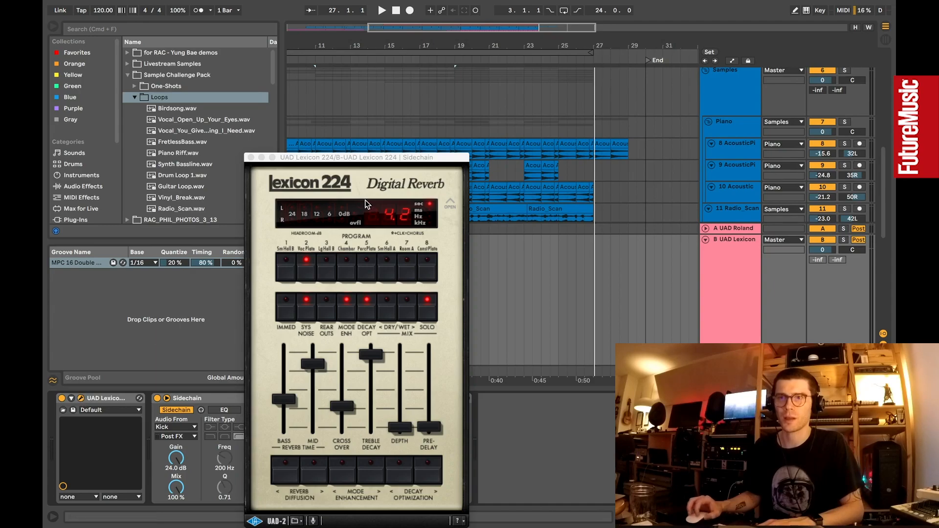
left_click_drag(360, 162, 540, 93)
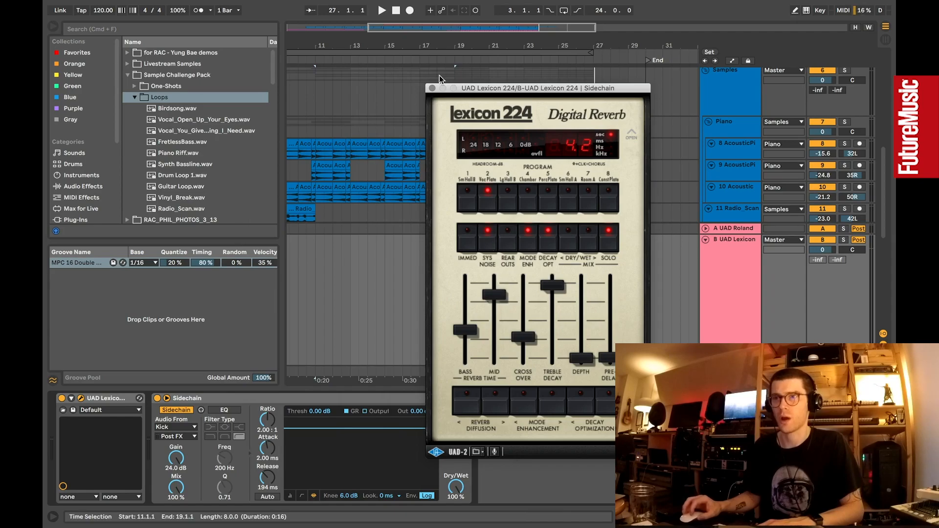
left_click(431, 88)
scroll(452, 178, "left", 3)
scroll(452, 179, "up", 2)
scroll(452, 179, "left", 4)
scroll(452, 179, "down", 2)
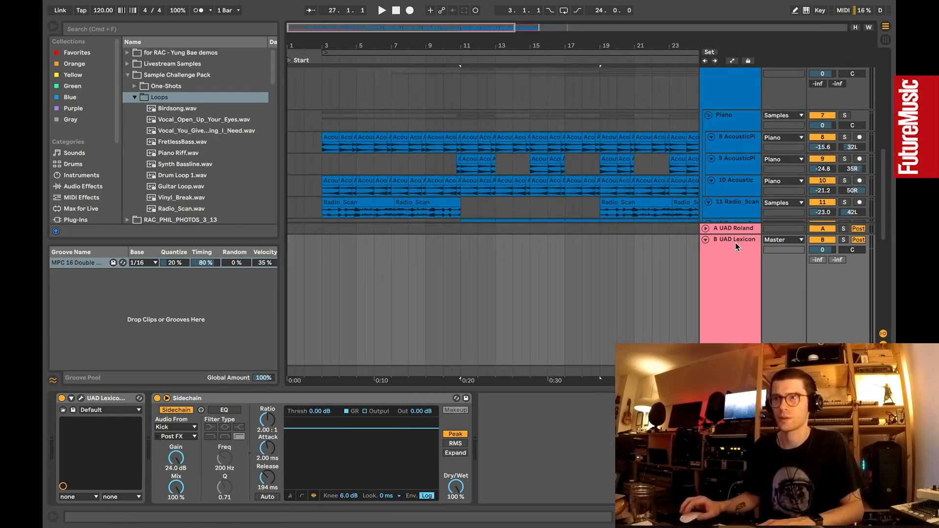
left_click(705, 240)
Step: Solo track 15 Piano Riff and play it from 7.3.1
scroll(451, 227, "down", 3)
left_click(396, 199)
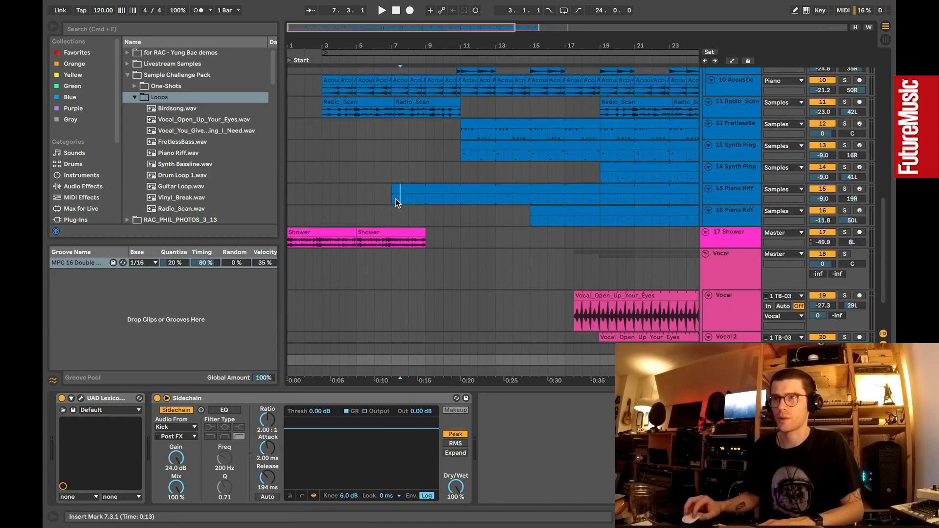
left_click(844, 190)
key("space")
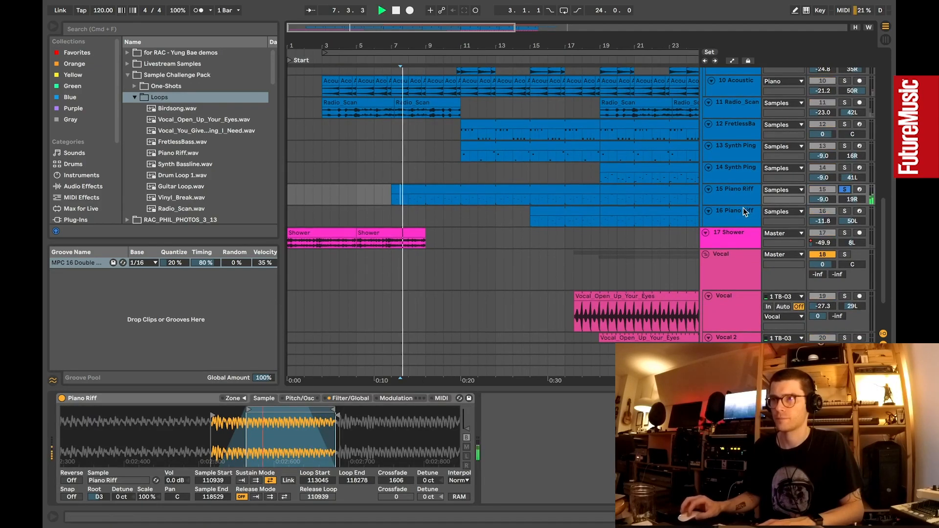
Step: Enlarge track 15 Piano Riff to show its return sends, clear its solo and restore its height
left_click_drag(744, 206, 745, 323)
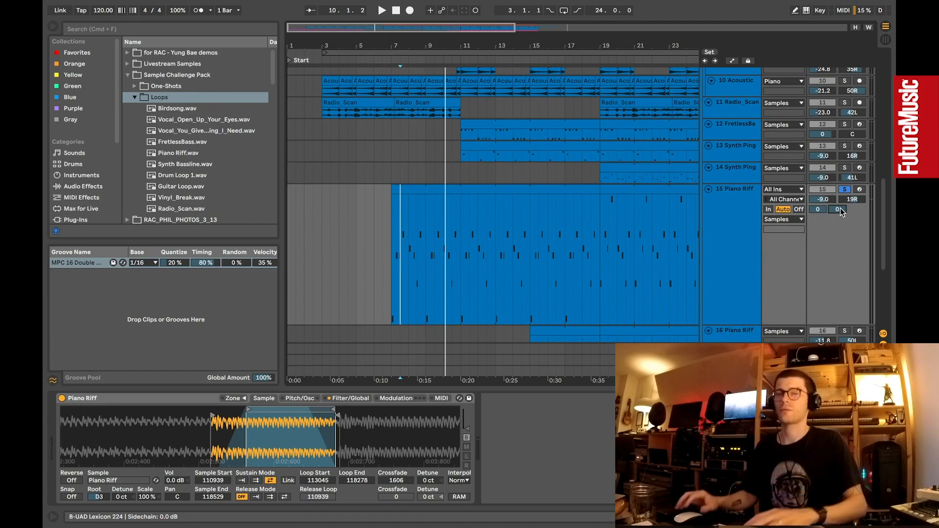
left_click(844, 188)
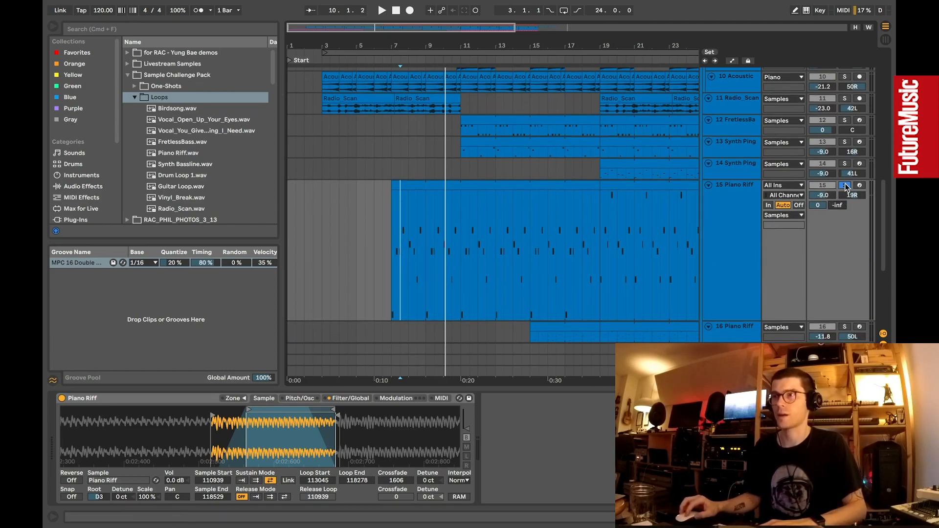
left_click_drag(744, 313, 744, 201)
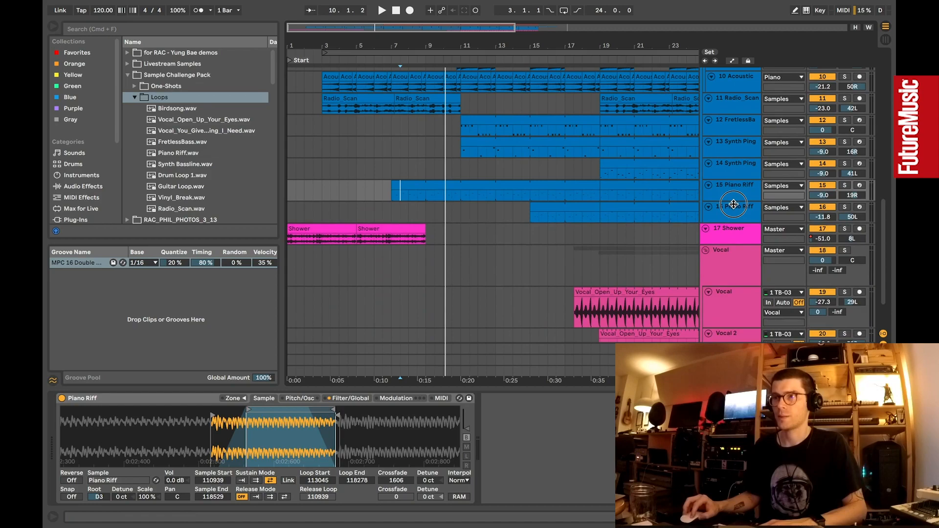
Step: Play the unsoloed arrangement from 10.1.1 and enlarge track 15 Piano Riff to show its UAD Lexicon 224 send
left_click(462, 150)
left_click(443, 169)
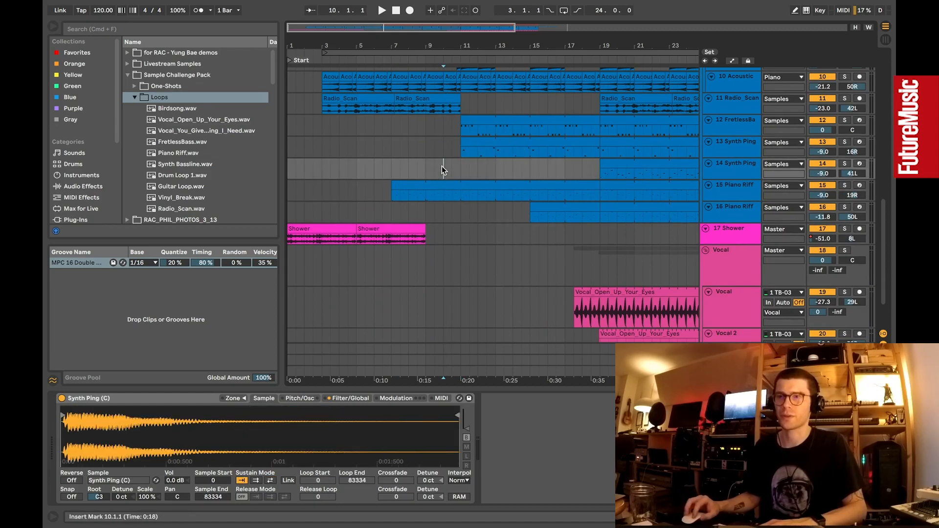
key("space")
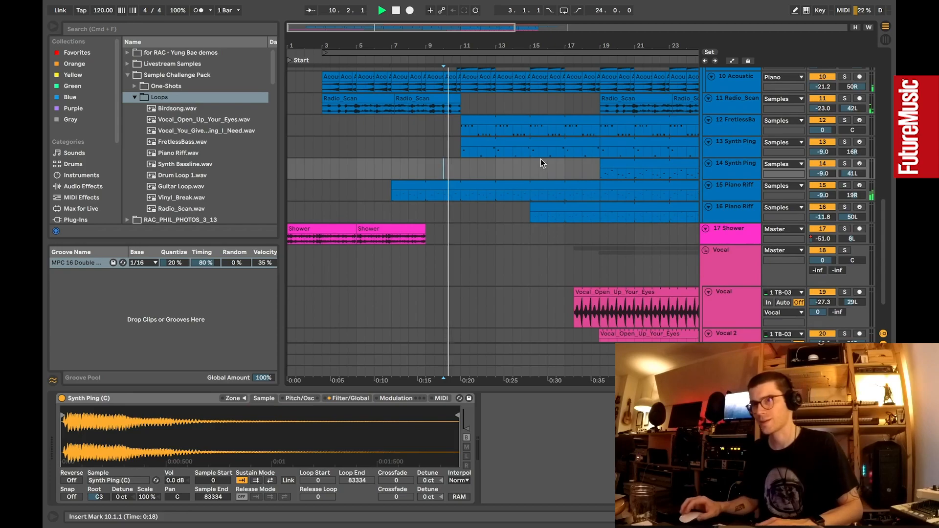
scroll(541, 160, "right", 2)
left_click(718, 200)
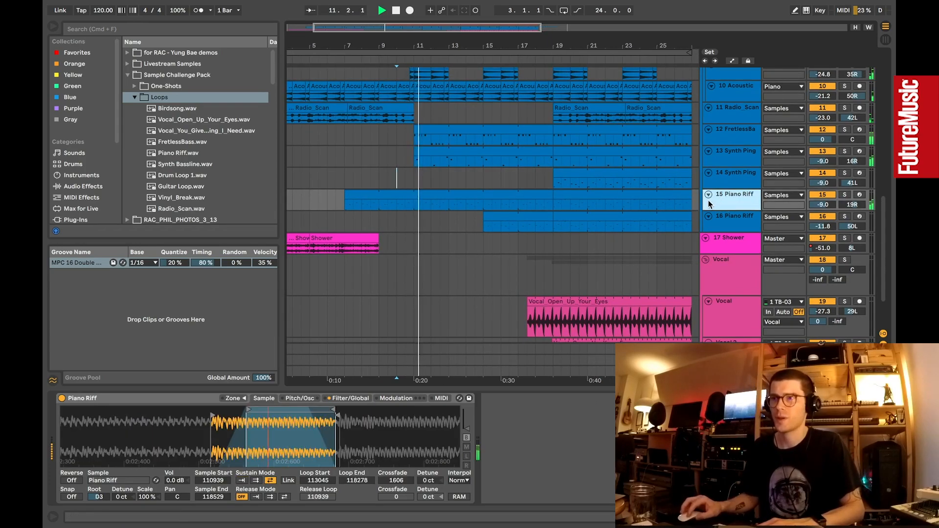
left_click_drag(716, 209, 715, 230)
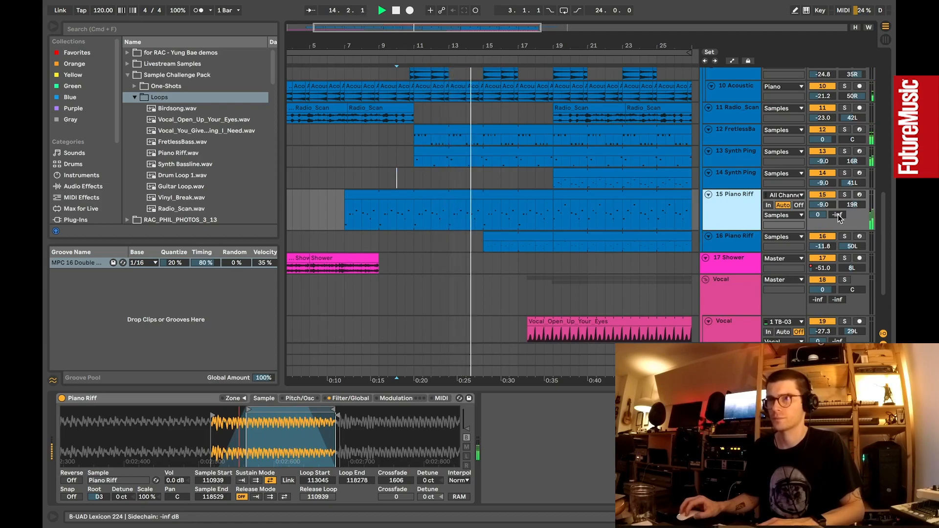
Step: Play the arrangement from 18.3.1 and bring the vocal tracks into view
left_click_drag(837, 215, 838, 214)
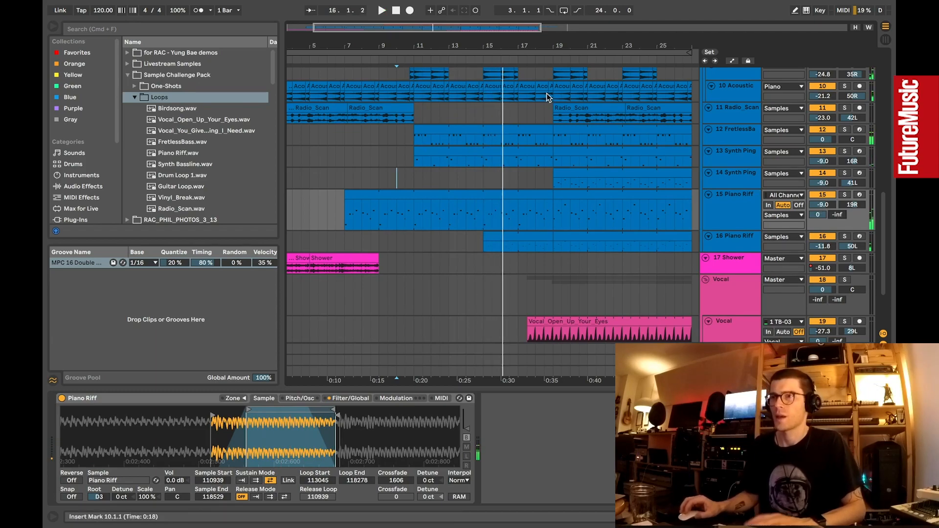
scroll(547, 93, "up", 3)
left_click(543, 190)
key("space")
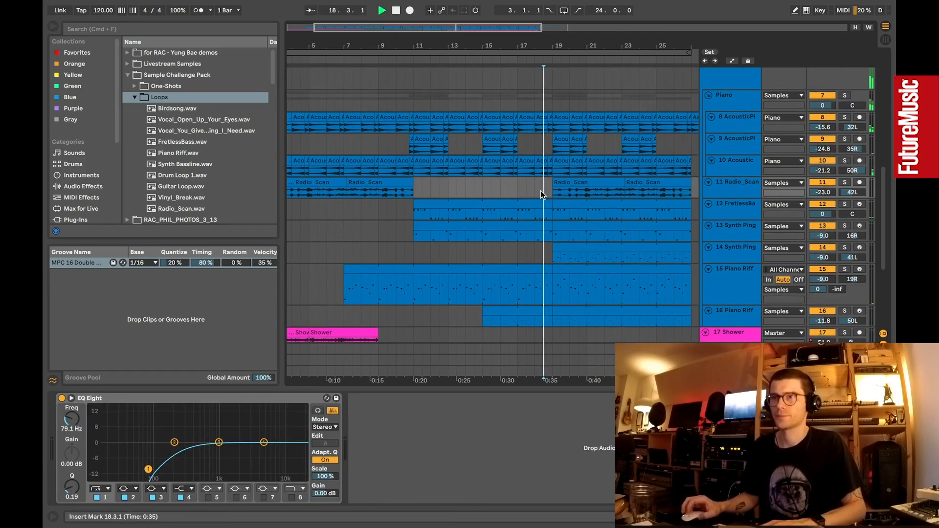
scroll(544, 174, "down", 6)
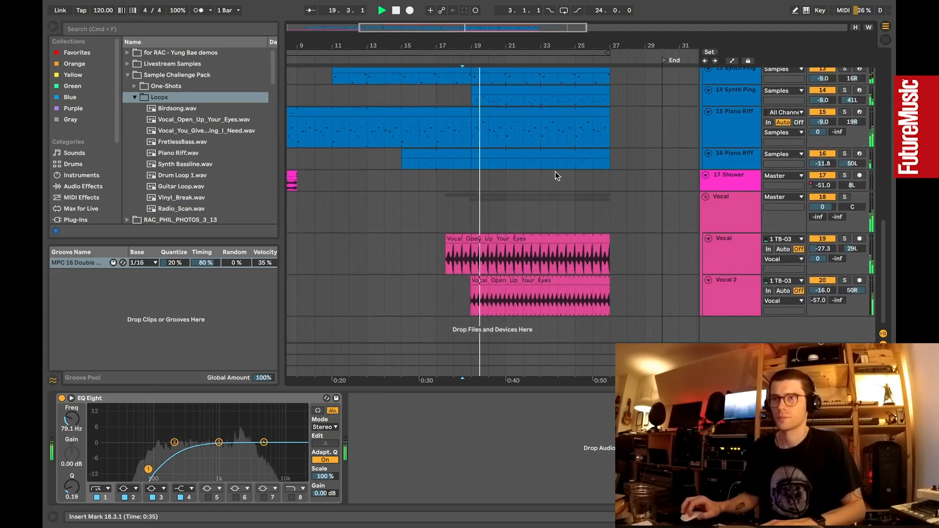
Step: Solo track 19 Vocal inside the Vocal group and place the insert marker at 17.3.1
left_click(736, 214)
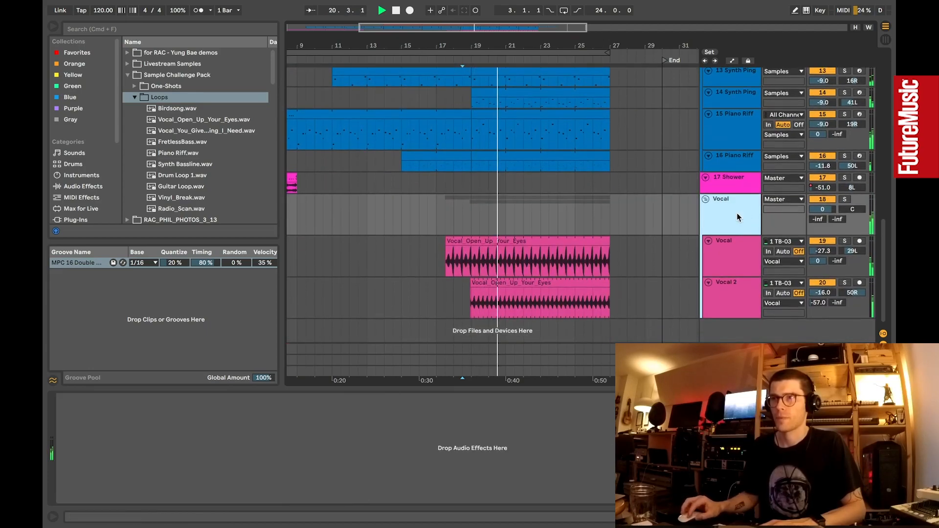
left_click(729, 246)
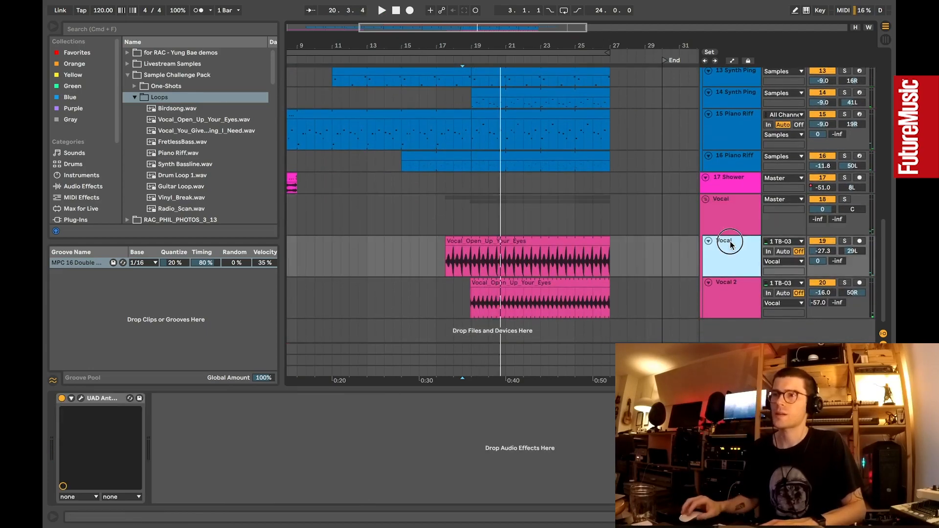
left_click(844, 244)
left_click(442, 263)
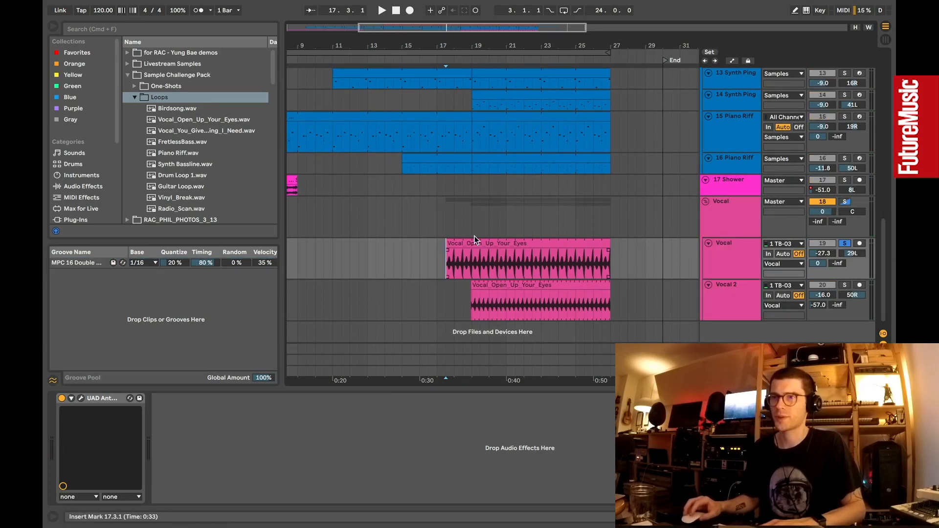
Step: Show the UAD Antares Auto-Tune Realtime settings on track 19 Vocal, close the plug-in window and play the soloed track
left_click(82, 398)
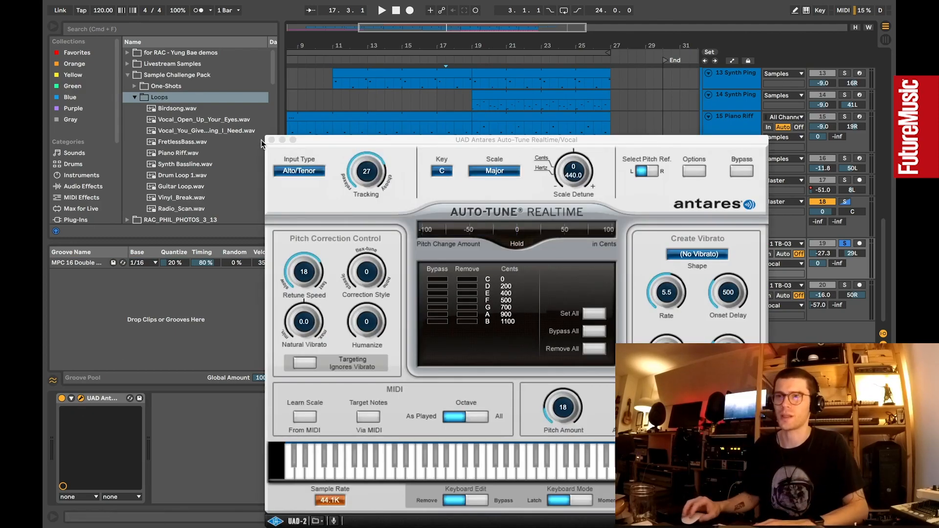
left_click(271, 140)
key("space")
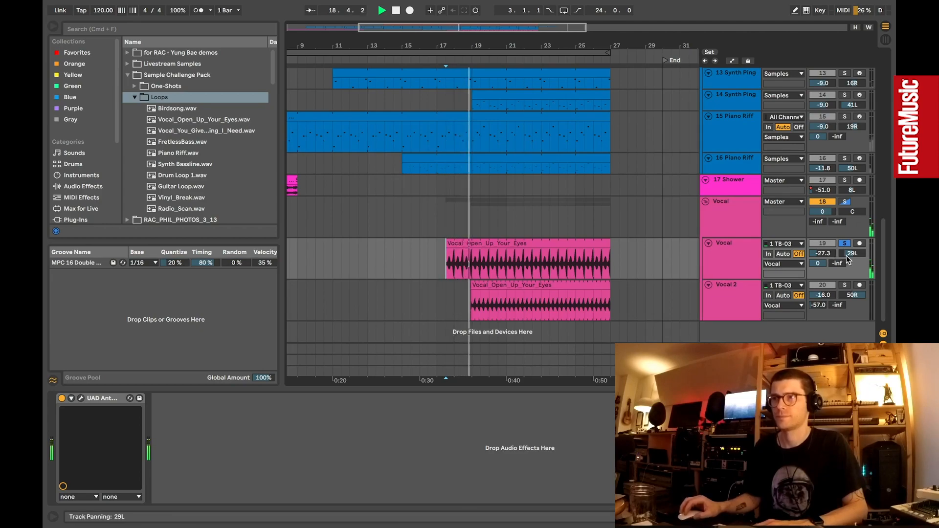
Step: Add track 20 Vocal 2 to the solo, then clear the solo on track 19 Vocal to hear Vocal 2 alone
left_click(845, 285)
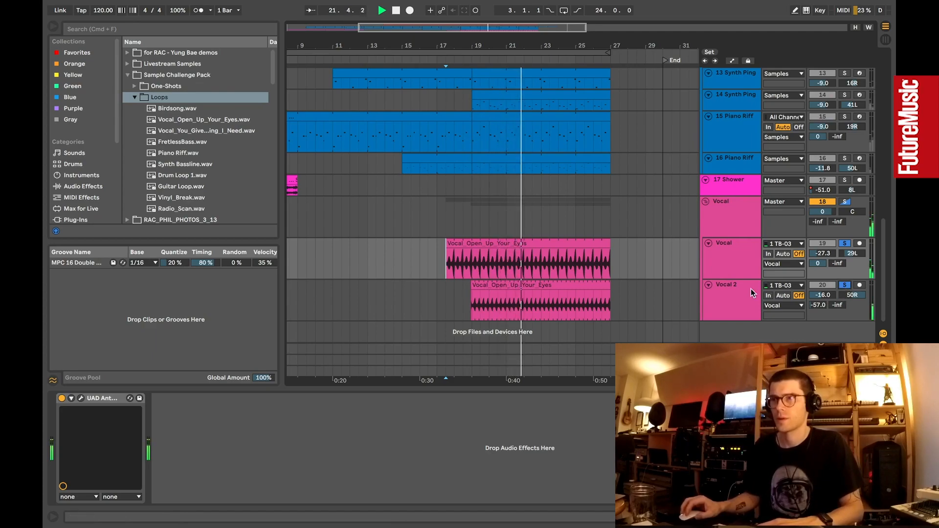
left_click(846, 244)
left_click(845, 244)
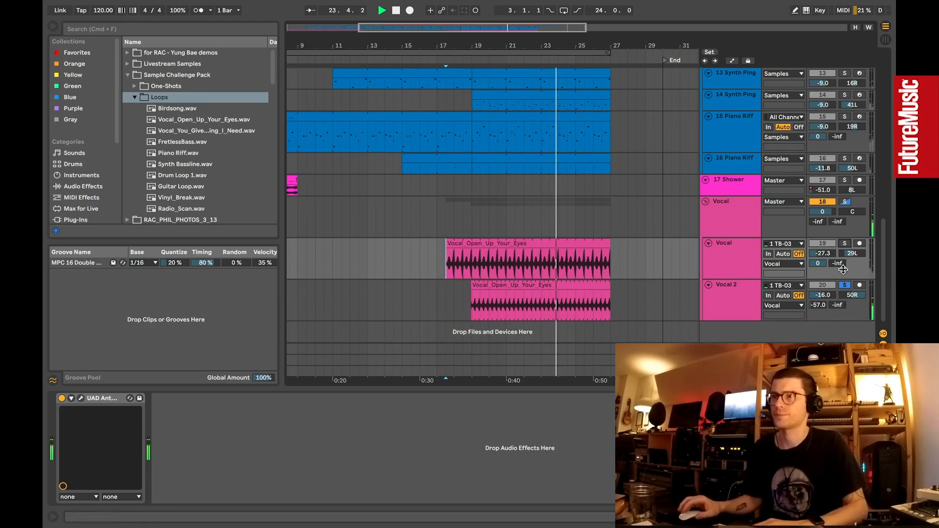
Step: Audition Vocal 2's UAD Lexicon 224 send at 0 dB, first soloed and then in the full mix, returning it to -inf each time
left_click_drag(837, 305, 837, 230)
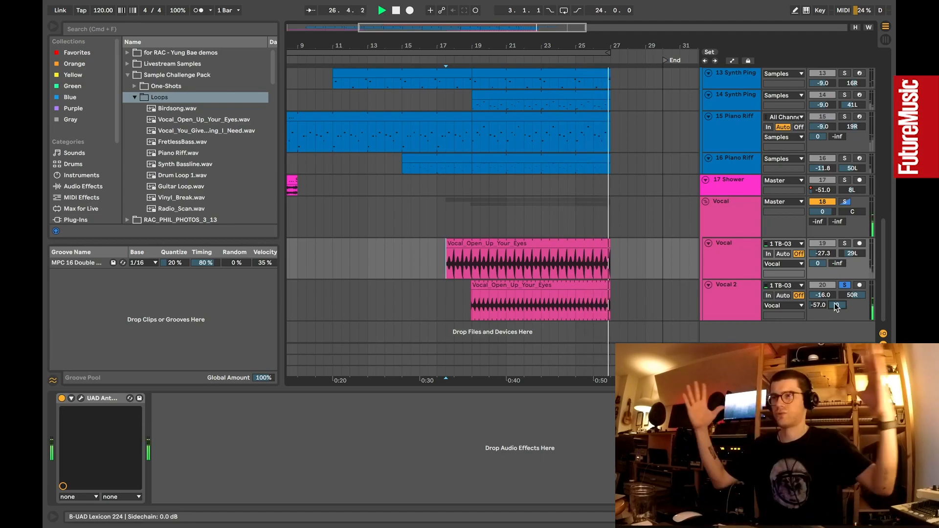
left_click_drag(836, 306, 836, 342)
left_click(845, 285)
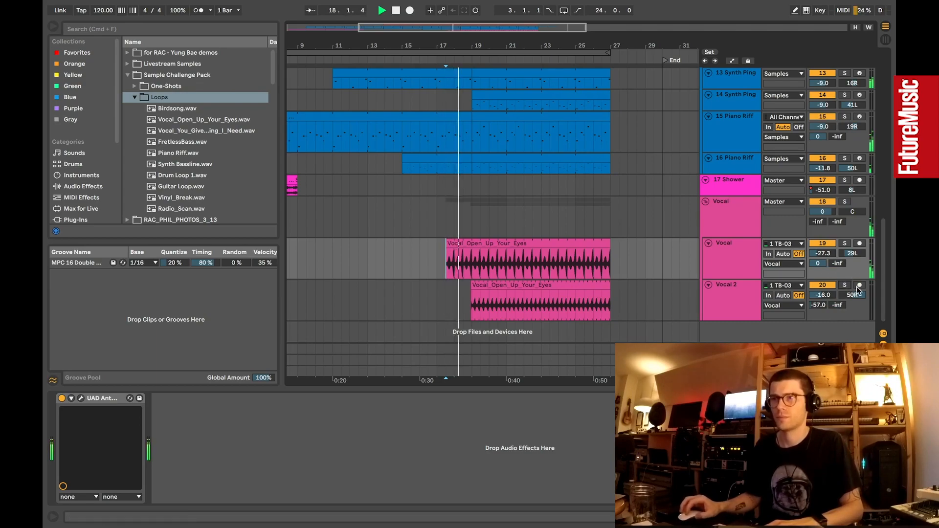
left_click_drag(837, 306, 837, 259)
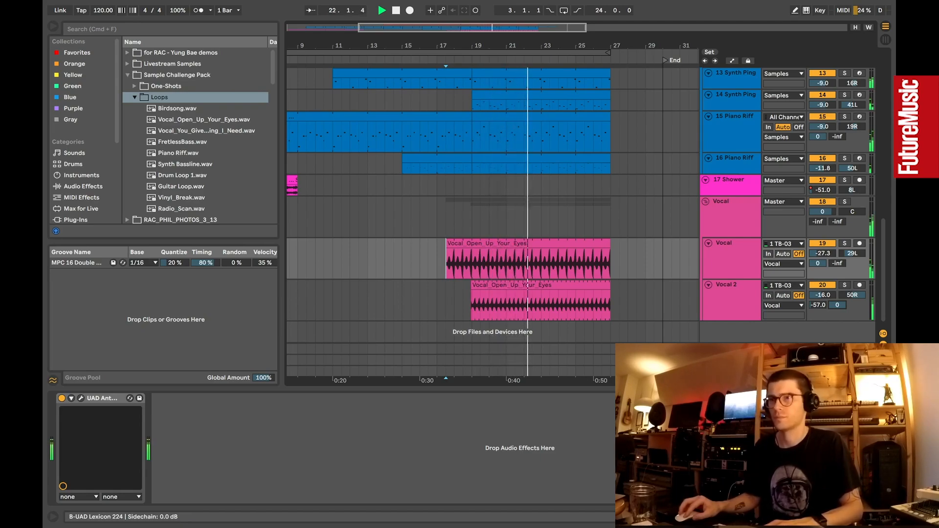
left_click_drag(837, 306, 836, 367)
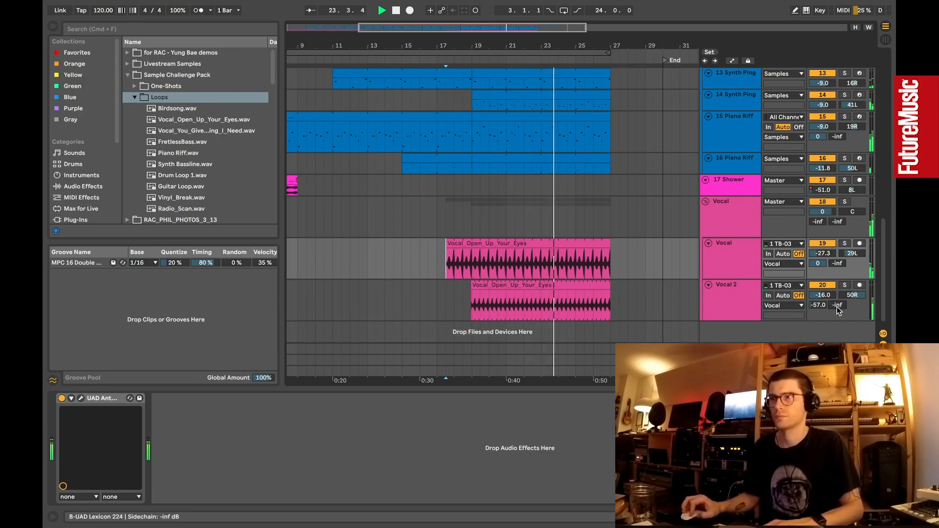
Step: Place the insert marker at 25.3.1 and look over the Samples group tracks during playback
left_click(586, 198)
scroll(587, 196, "up", 5)
scroll(602, 198, "down", 5)
scroll(603, 198, "up", 6)
scroll(603, 197, "down", 2)
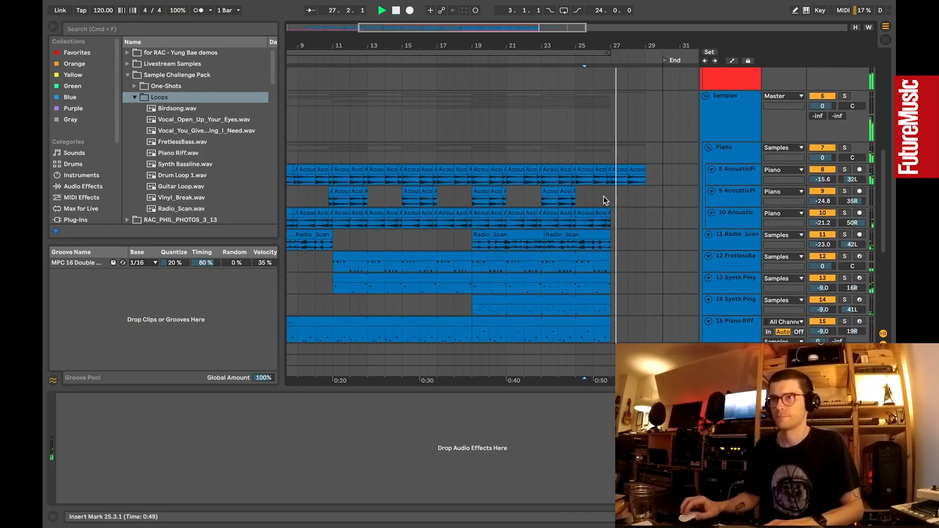
scroll(603, 197, "up", 3)
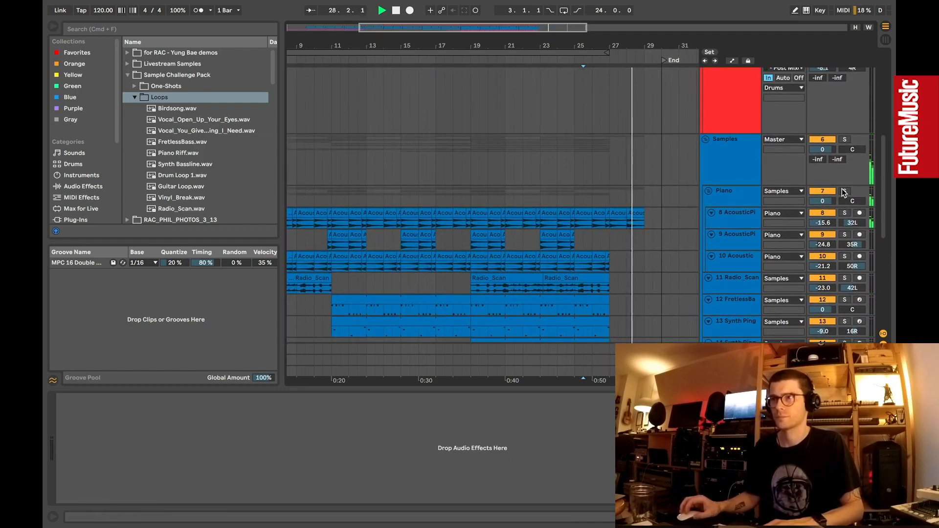
Step: Stop playback and show the devices of each track in turn, from 8 AcousticPi to 16 Piano Riff
left_click(730, 219)
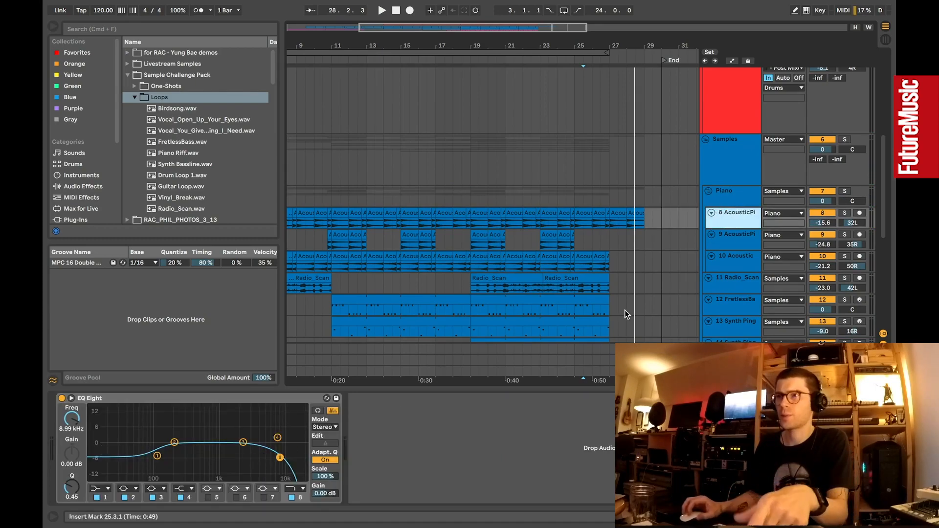
key("Down")
key("Down")
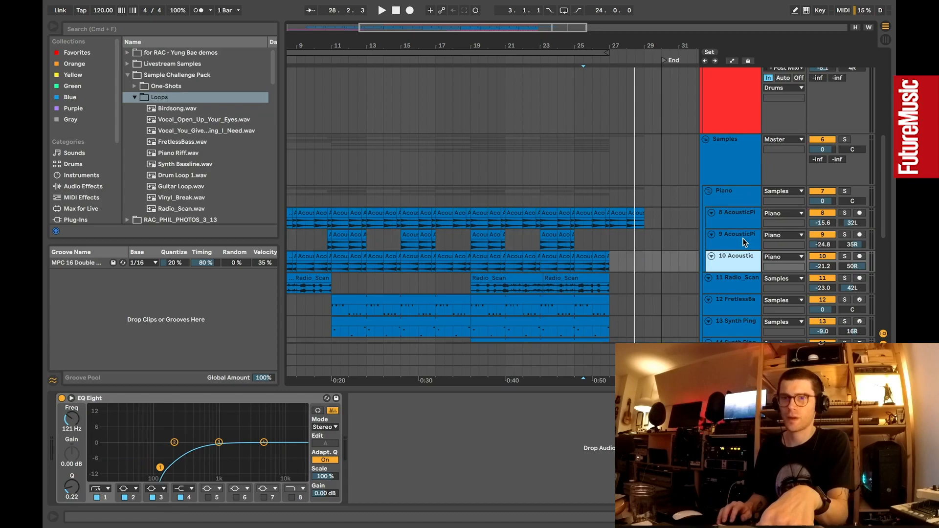
key("Down")
key("Down")
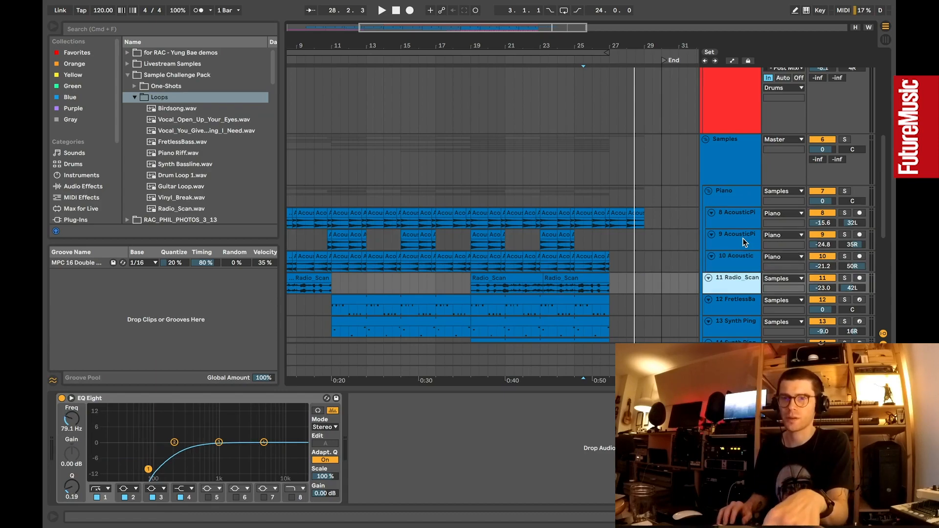
key("Down")
key("Down")
key("Down")
key("Down")
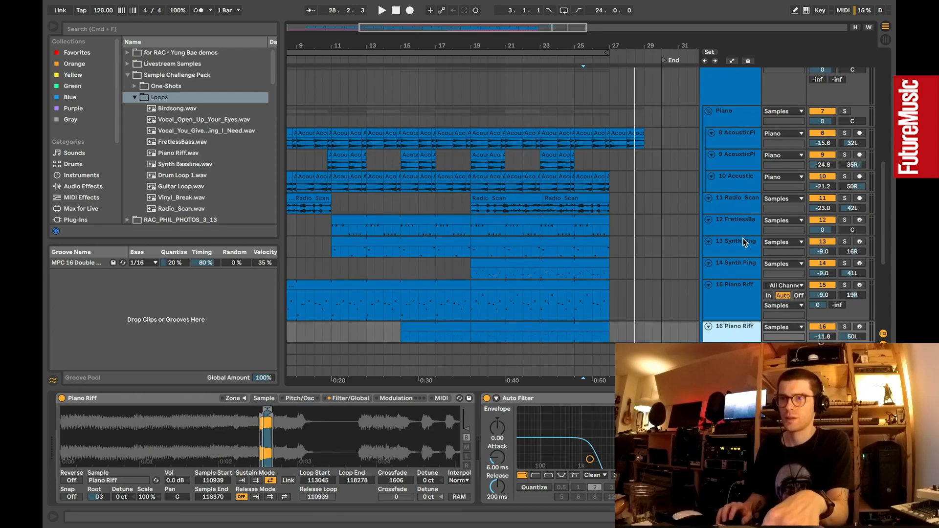
Step: Solo track 16 Piano Riff, play it from 15.1.1, stop playback and clear the solo
scroll(572, 273, "down", 4)
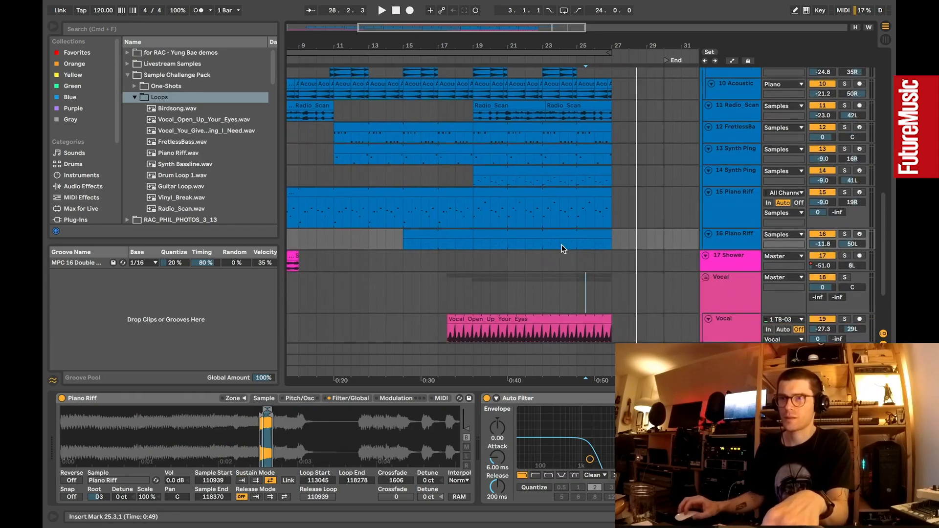
left_click(734, 237)
left_click(843, 235)
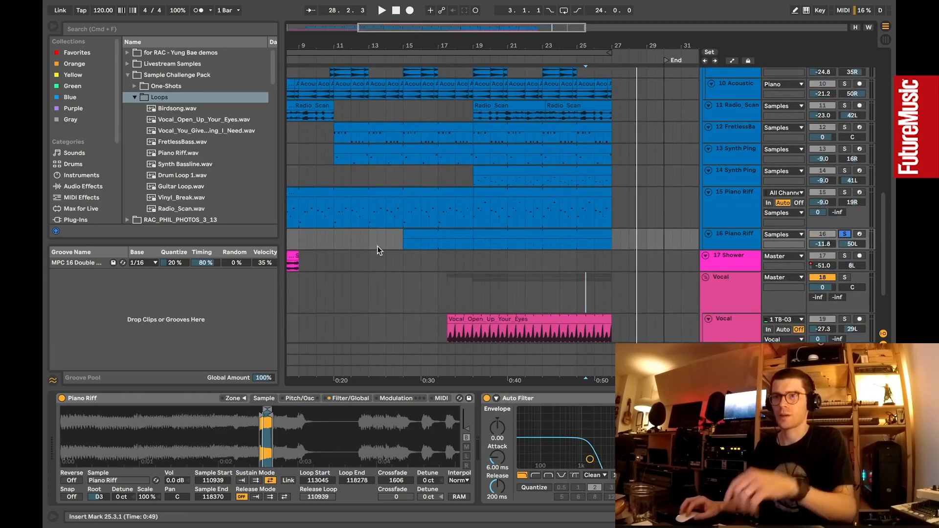
left_click(404, 239)
key("space")
key("space")
left_click(845, 235)
Step: Show the Ghz Wow Control 3 and Ghz Faraday Limiter 3 settings on the Master track, closing each plug-in window
left_click(731, 371)
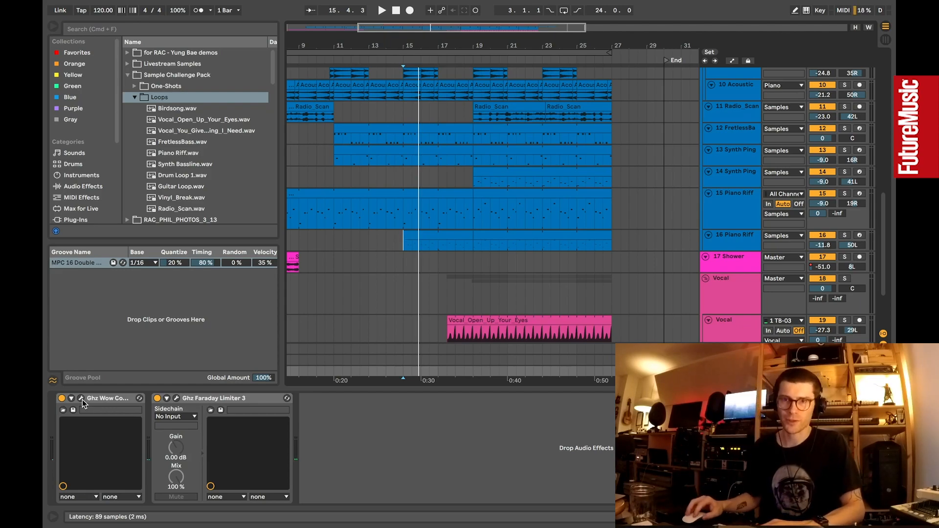
left_click(464, 131)
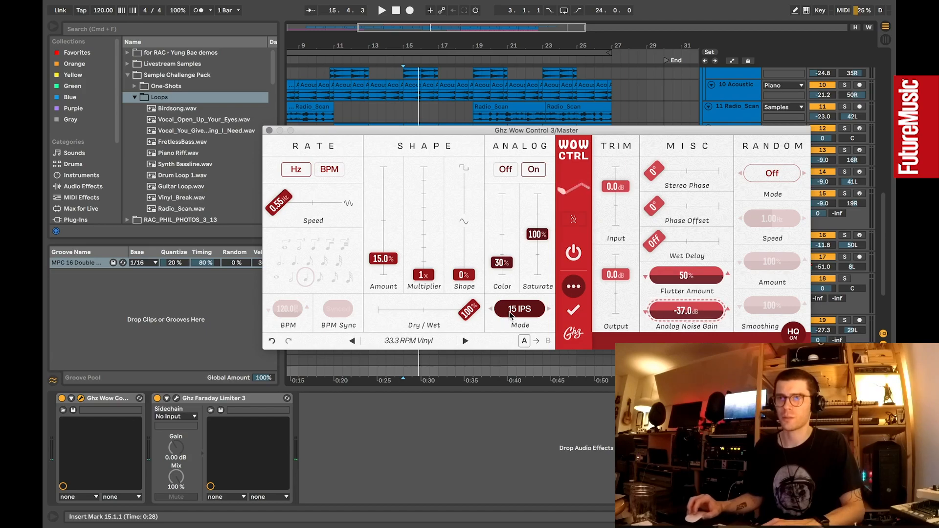
left_click(269, 131)
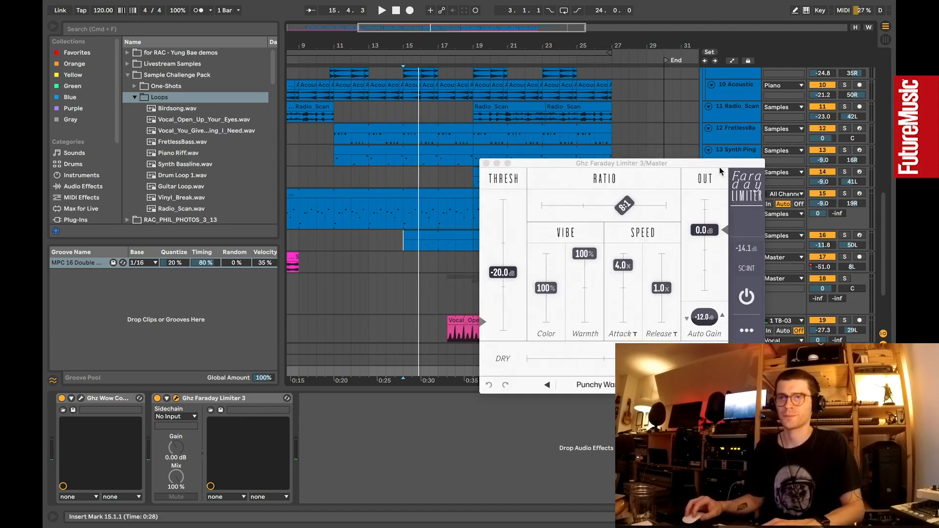
left_click(484, 163)
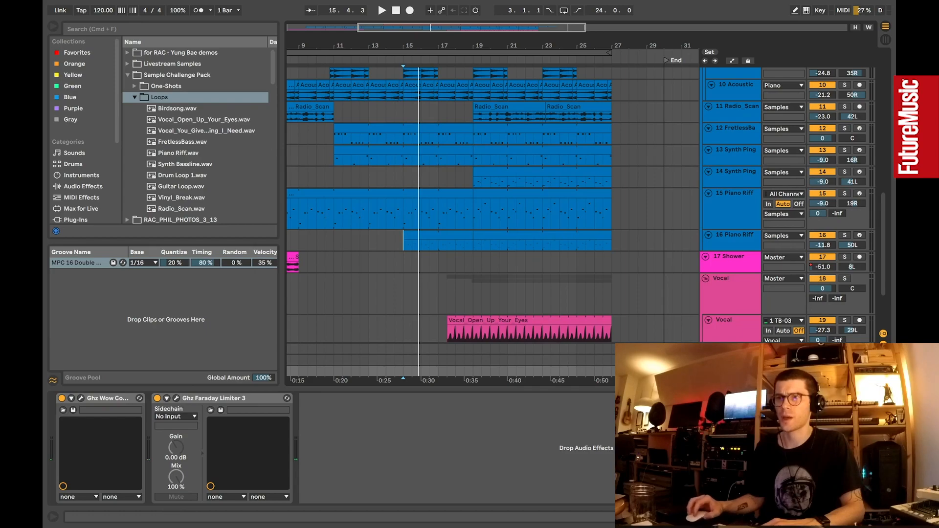
Step: Hide the device view, briefly play from 15.1.1 and zoom out to show the entire arrangement
key("alt+super+l")
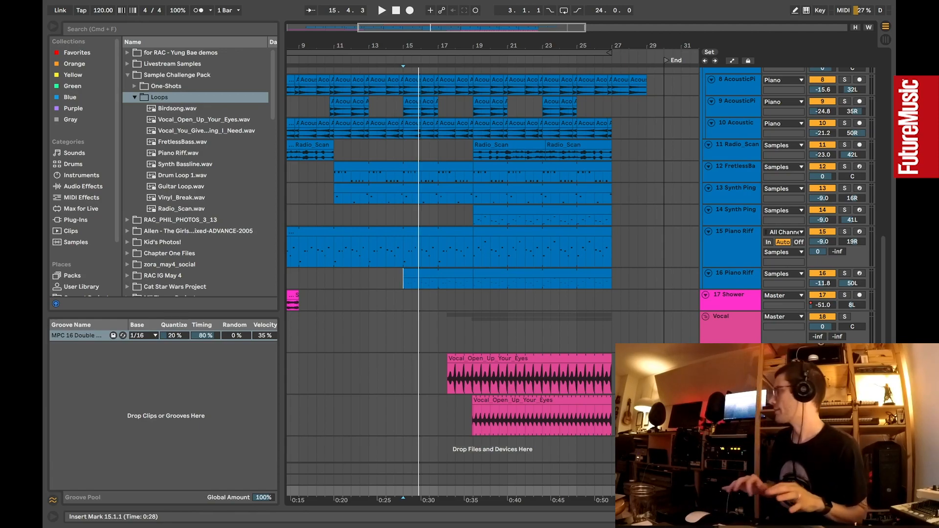
key("space")
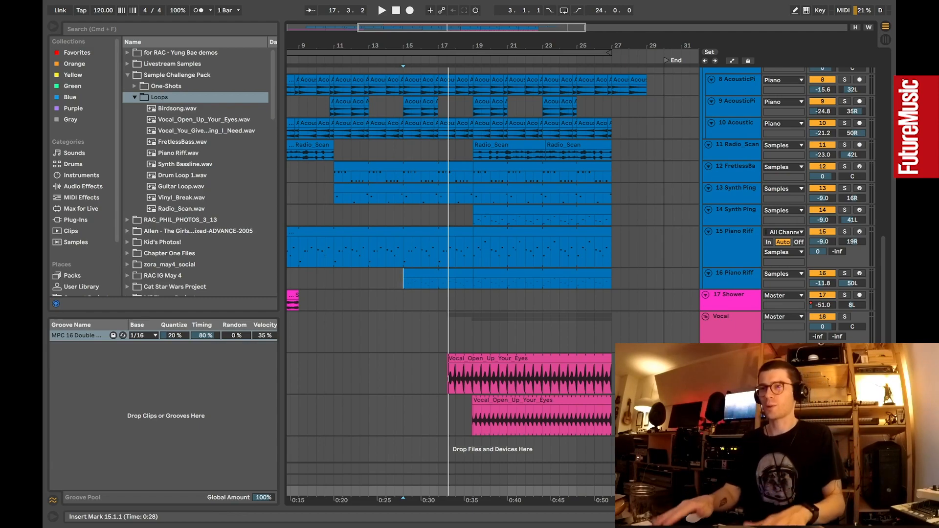
left_click_drag(573, 48, 572, 29)
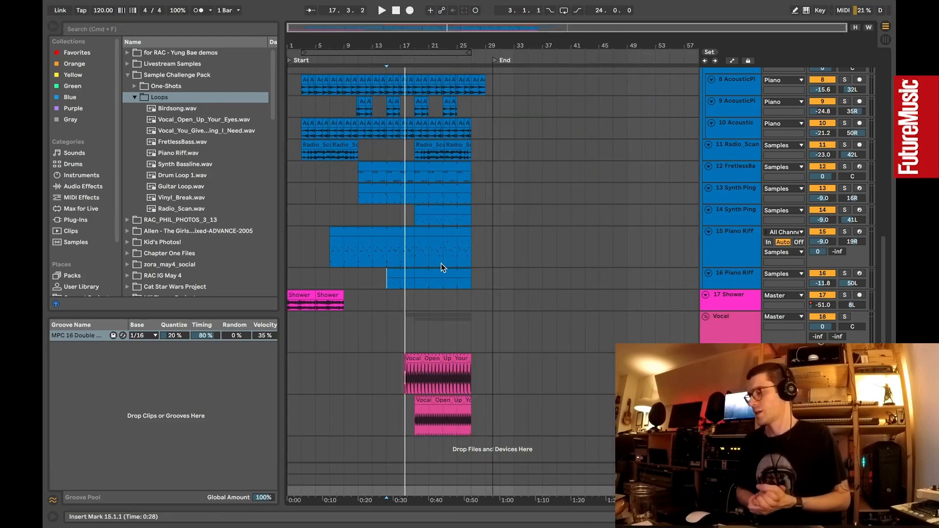
scroll(465, 284, "up", 5)
scroll(469, 287, "down", 5)
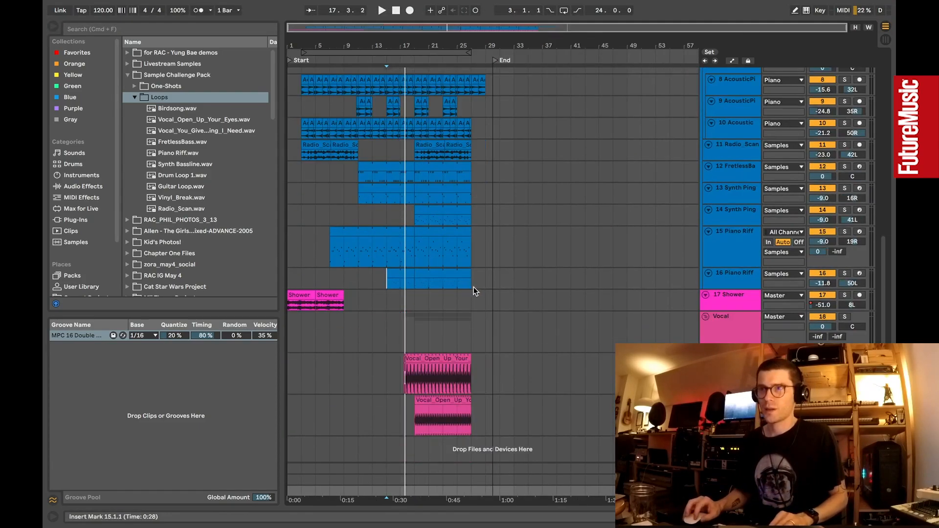
Step: Play the whole arrangement from 1.1.1 with the Samples group in view
left_click(290, 243)
key("space")
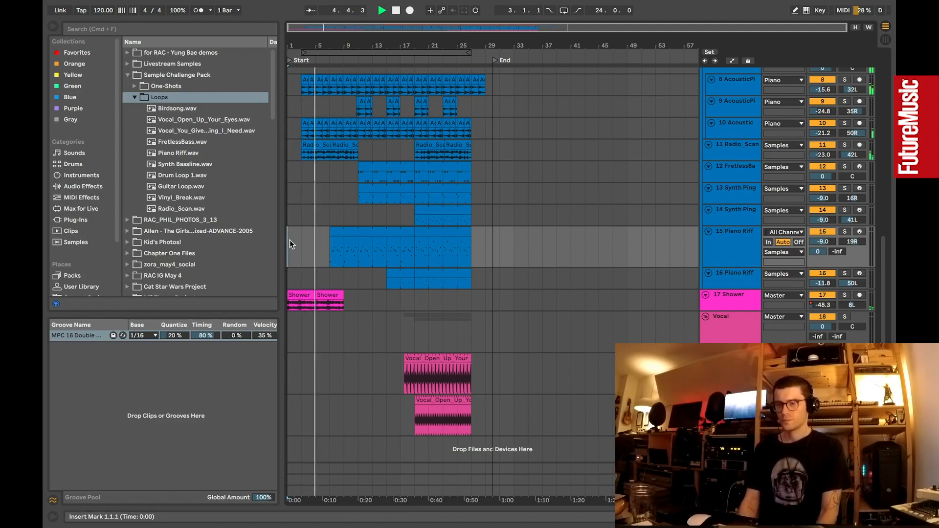
scroll(303, 238, "up", 5)
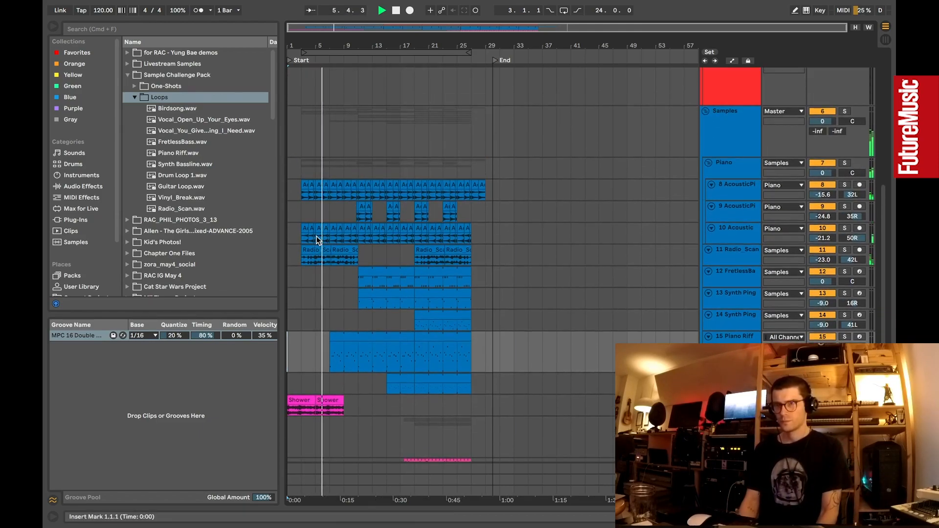